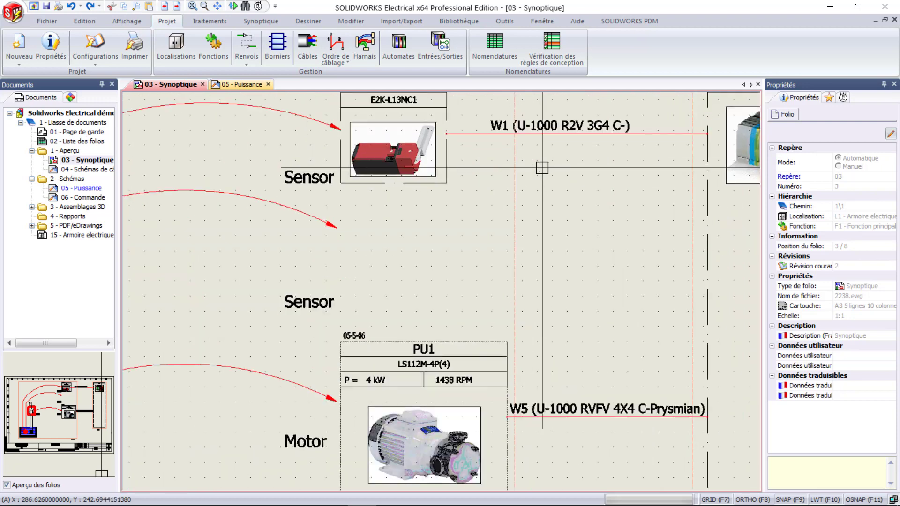
Copy sensor B1 together with cable W1, using the cable's end at X1 as the insertion point
click(348, 235)
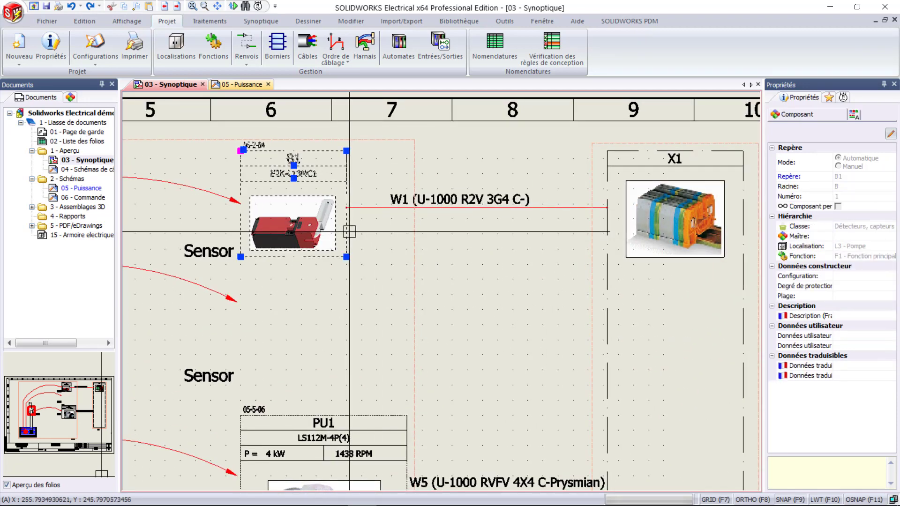
click(392, 208)
right_click(390, 210)
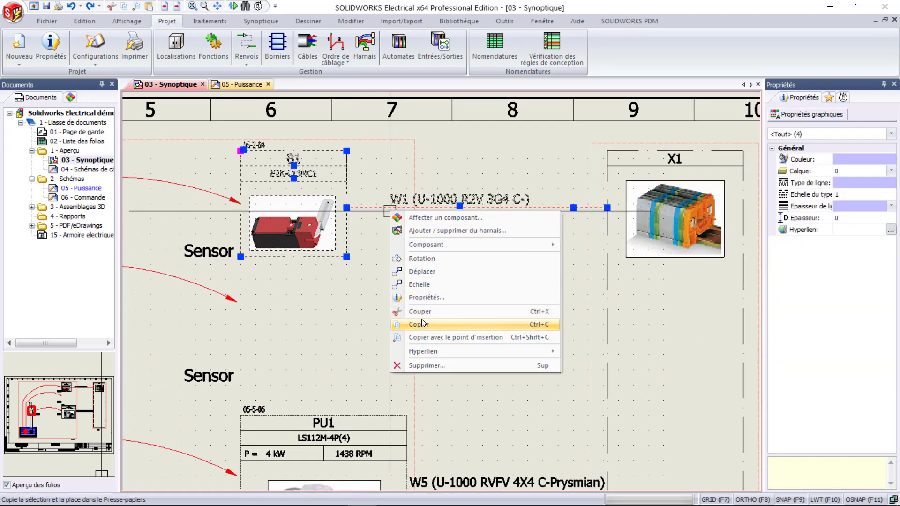
click(480, 337)
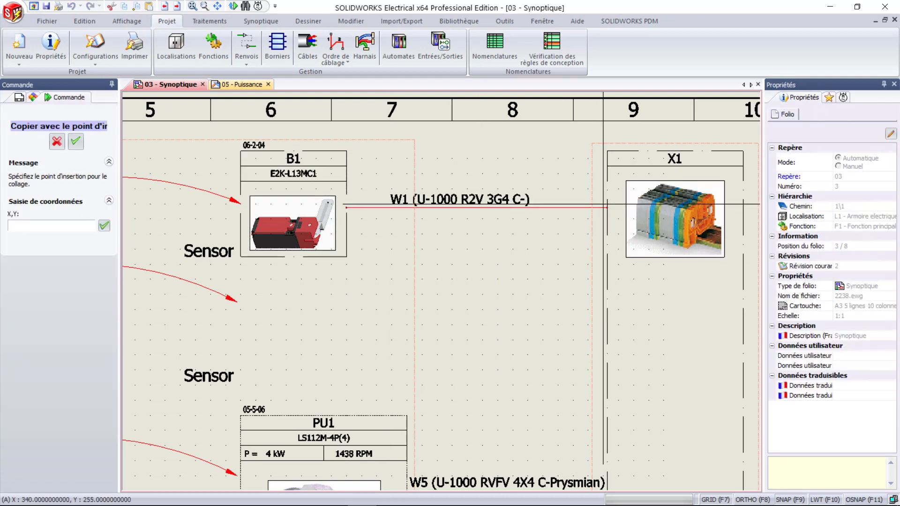
click(607, 207)
Paste the copied sensor and cable beside the second Sensor label, with the cable ending on X1's outline
right_click(514, 288)
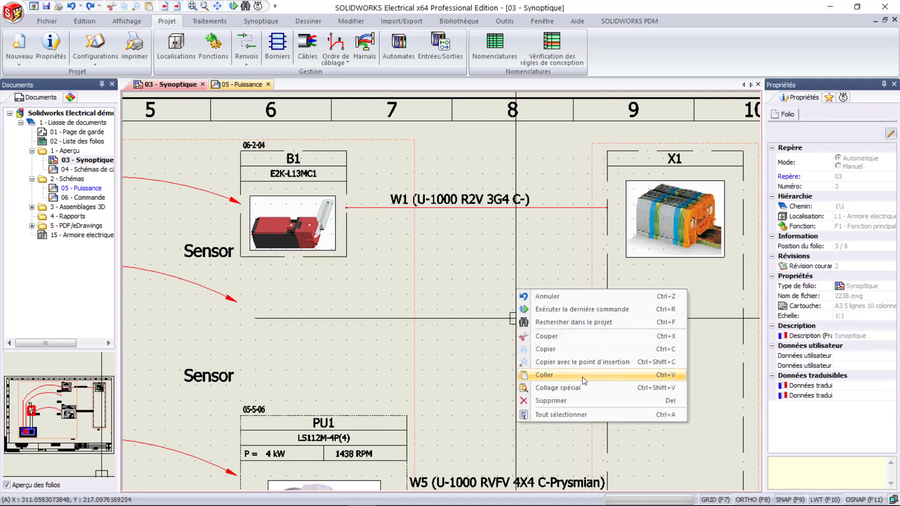
click(544, 375)
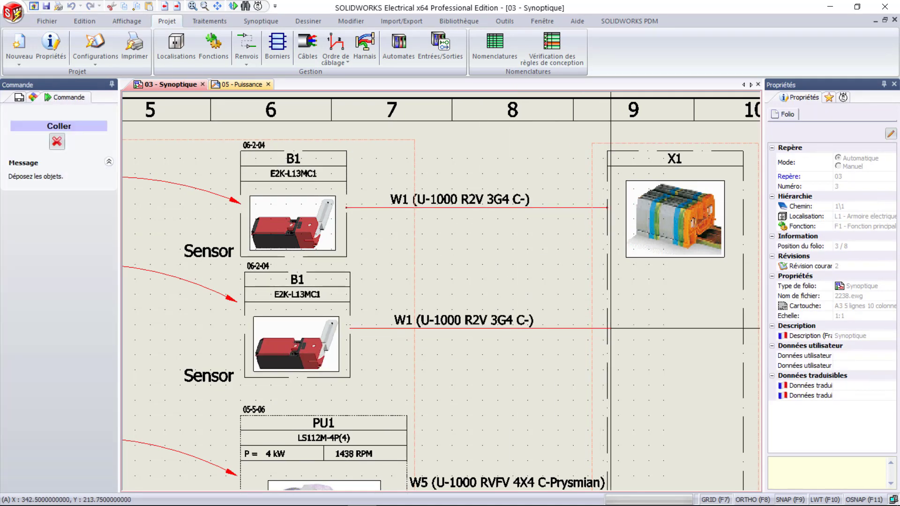
click(608, 332)
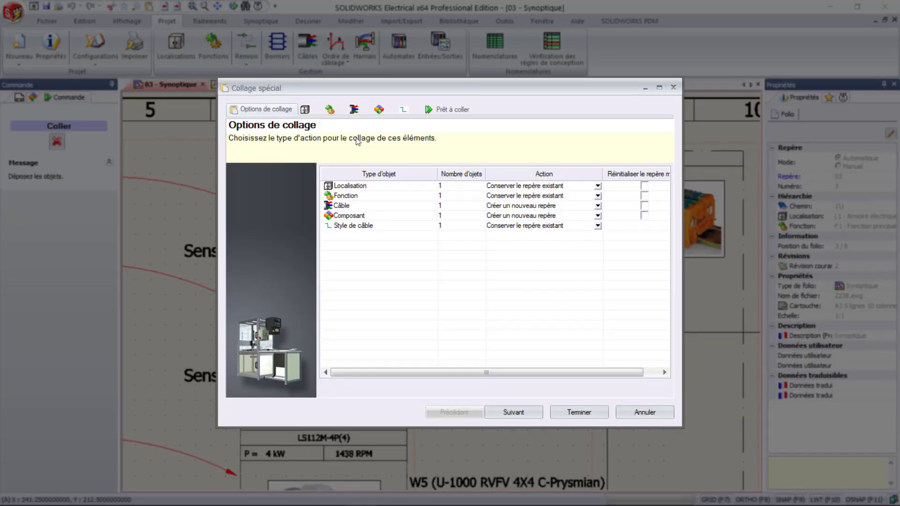
Associate the pasted cable with the project's existing cable W2 in the special paste options
click(310, 112)
click(350, 110)
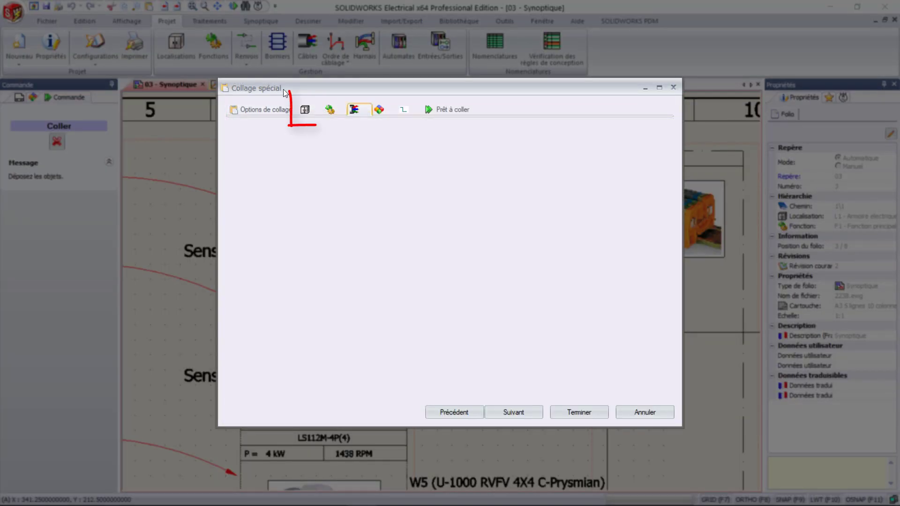
click(373, 248)
click(244, 184)
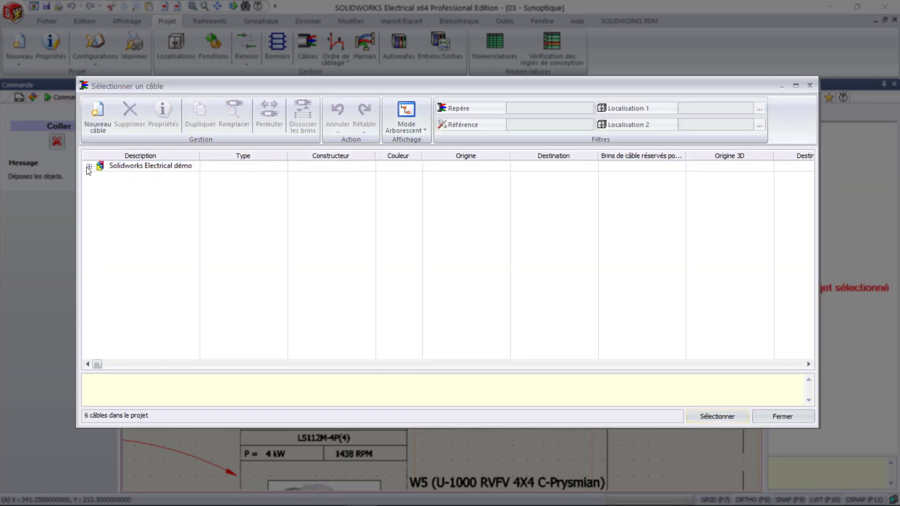
click(116, 187)
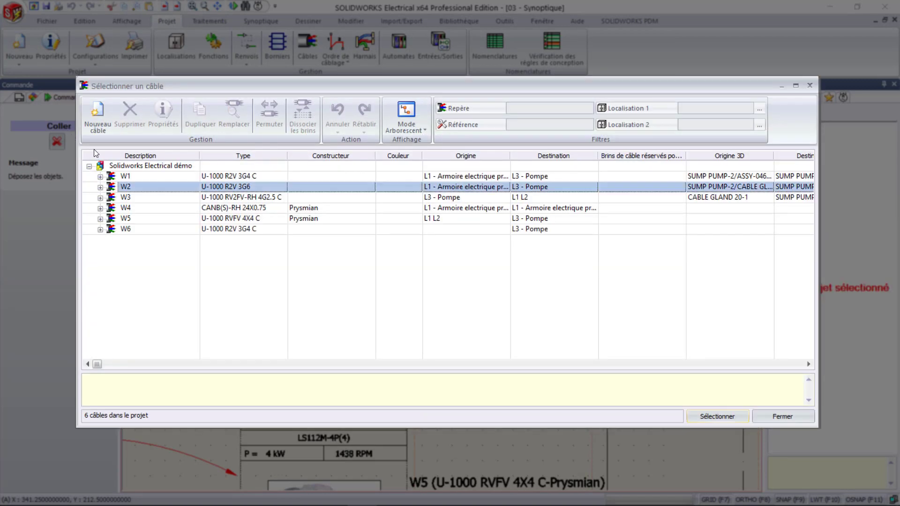
click(100, 187)
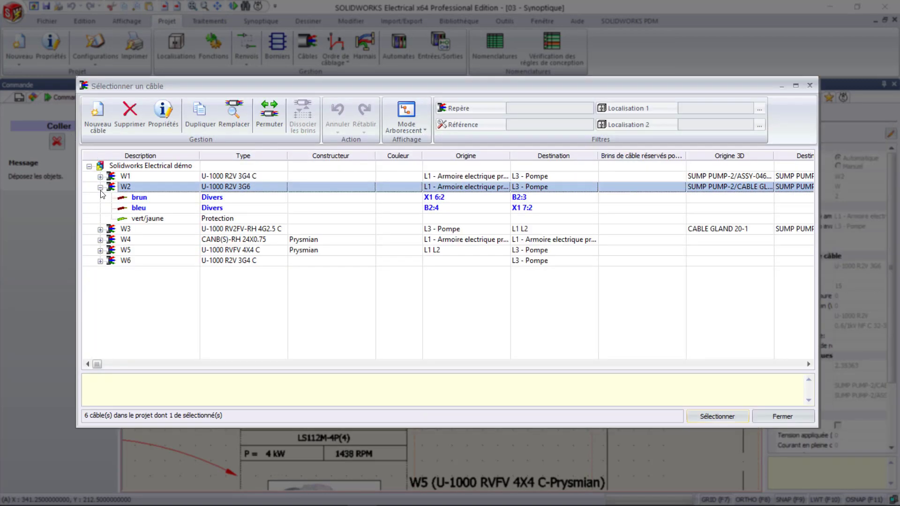
click(717, 416)
Associate the pasted component =F1-B1 with existing component =F1-B2 under L3 - Pompe and finish the special paste
click(381, 110)
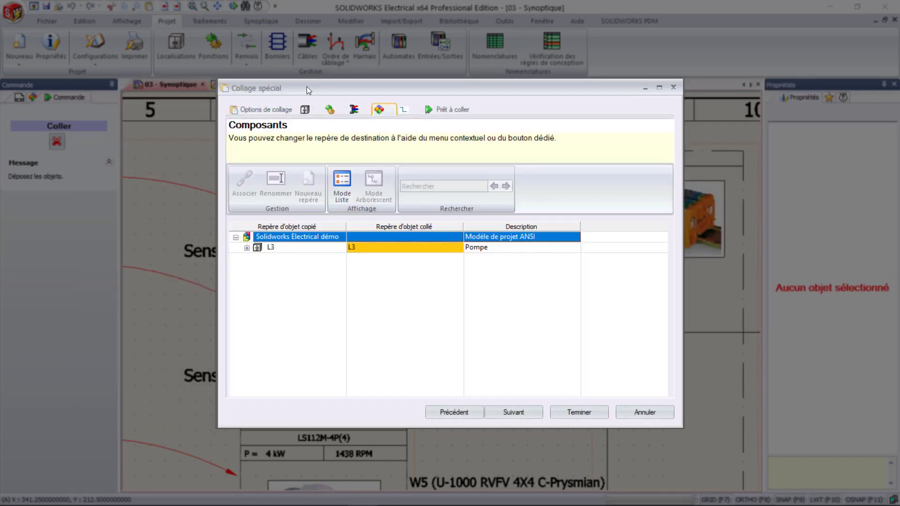
click(247, 249)
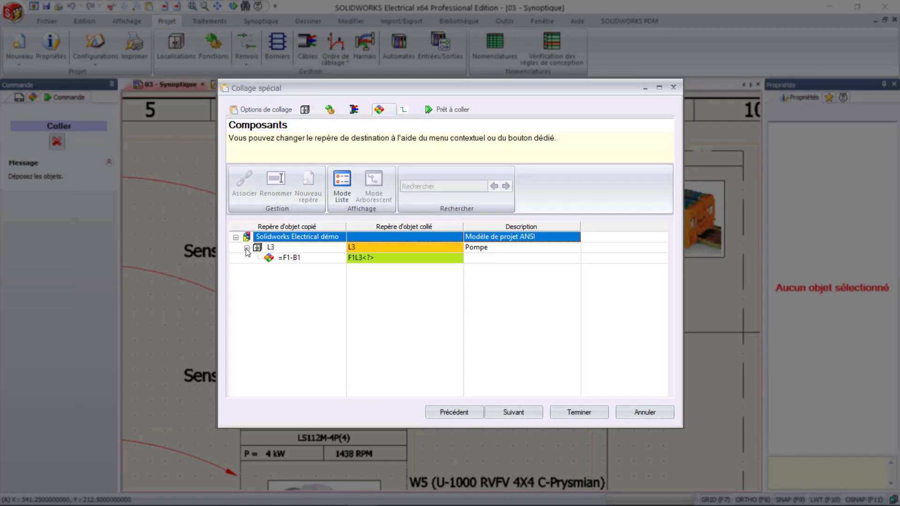
click(361, 259)
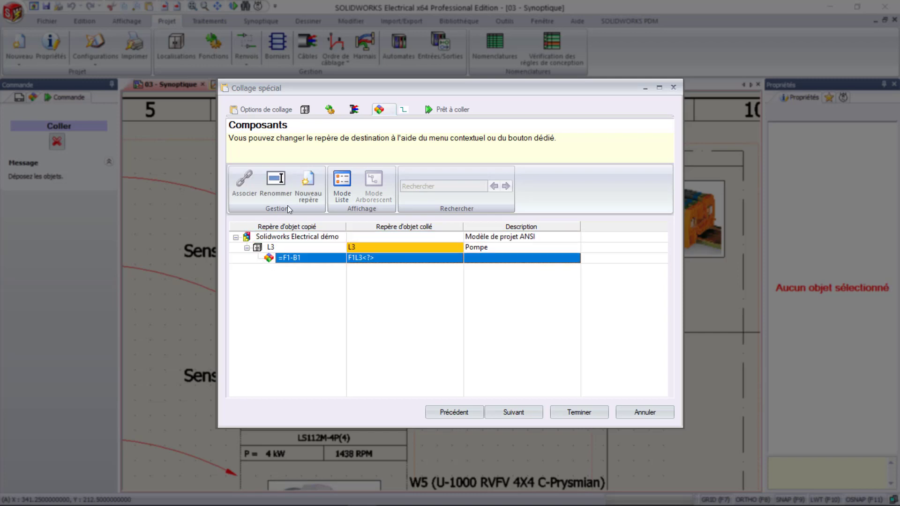
click(250, 179)
click(253, 144)
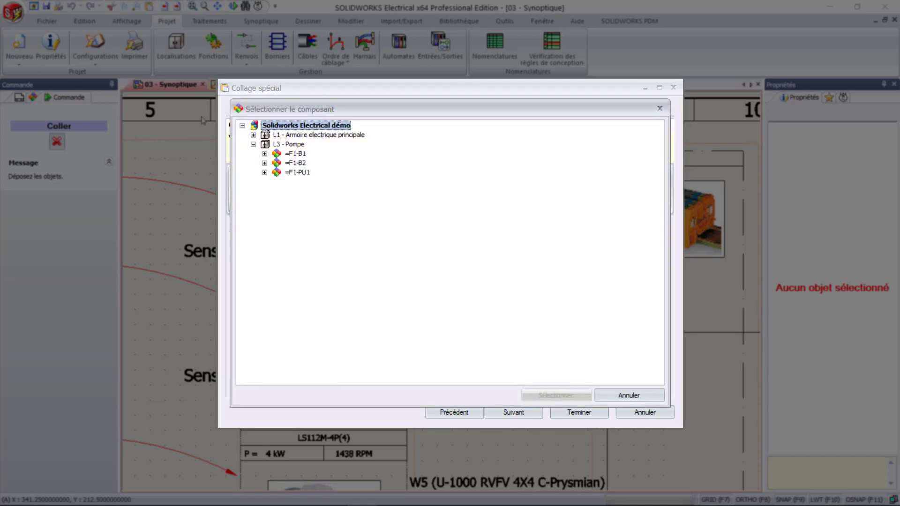
click(285, 163)
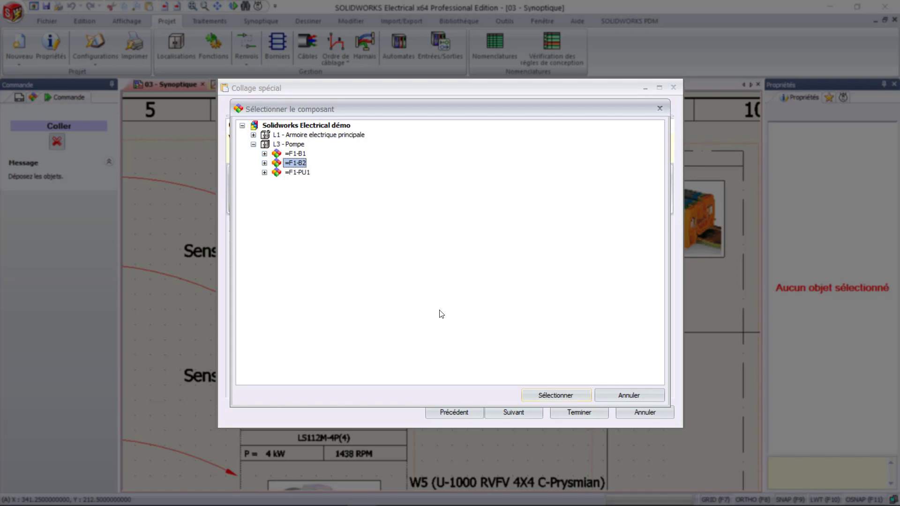
click(554, 395)
click(579, 412)
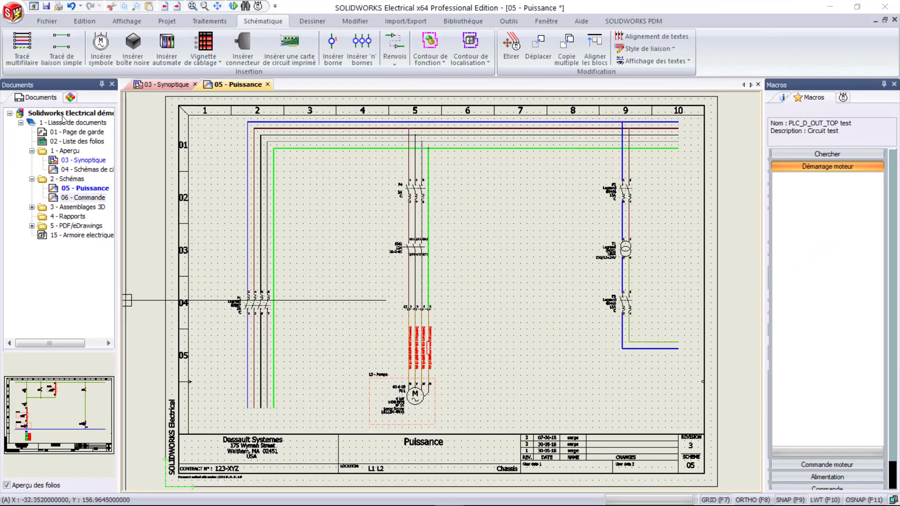
On sheet 05 - Puissance, draw vertical multiple wires in style N L1 L2 L3 down from the supply lines between columns 3 and 4
click(28, 36)
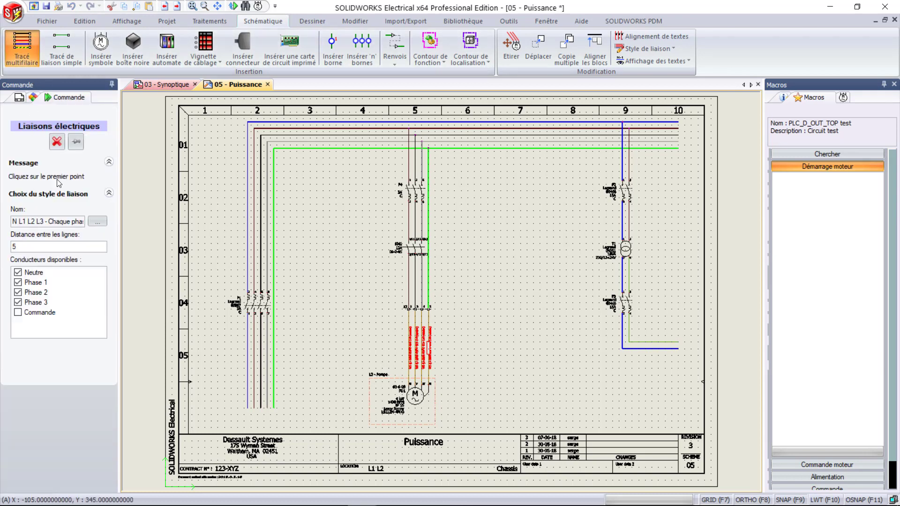
click(96, 221)
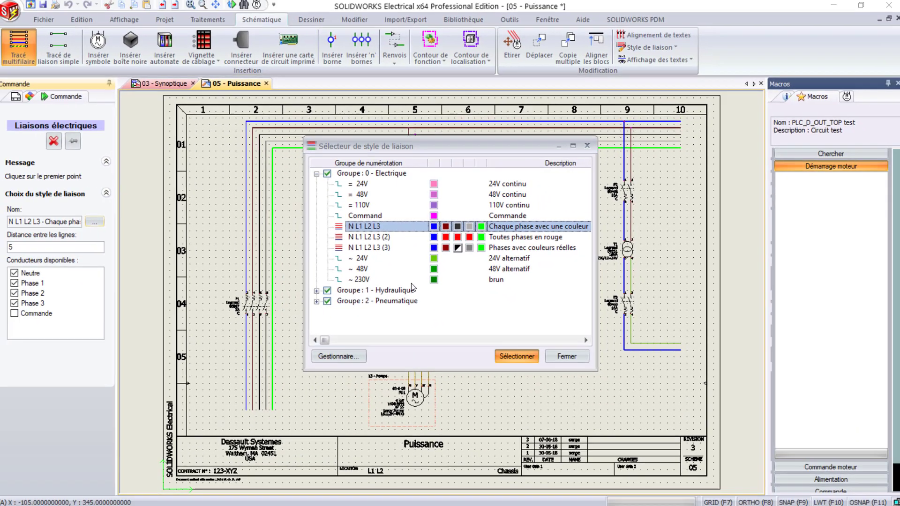
click(516, 356)
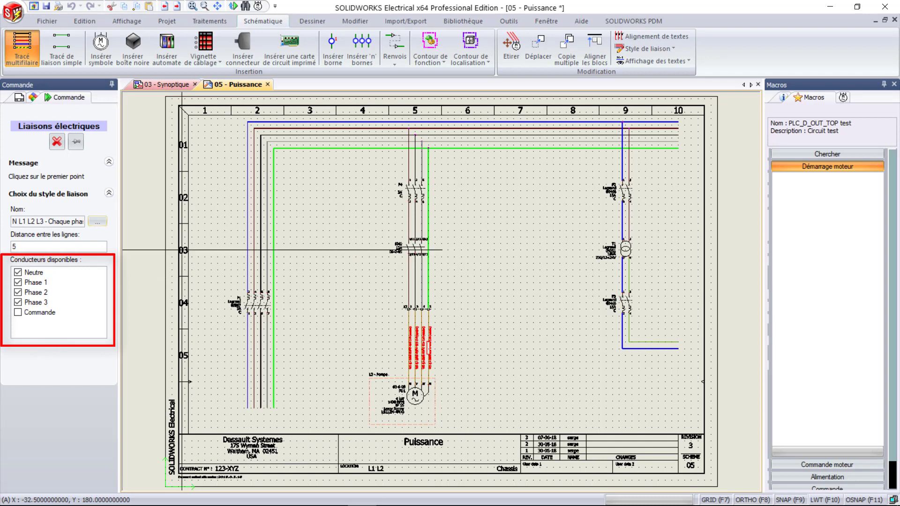
click(323, 128)
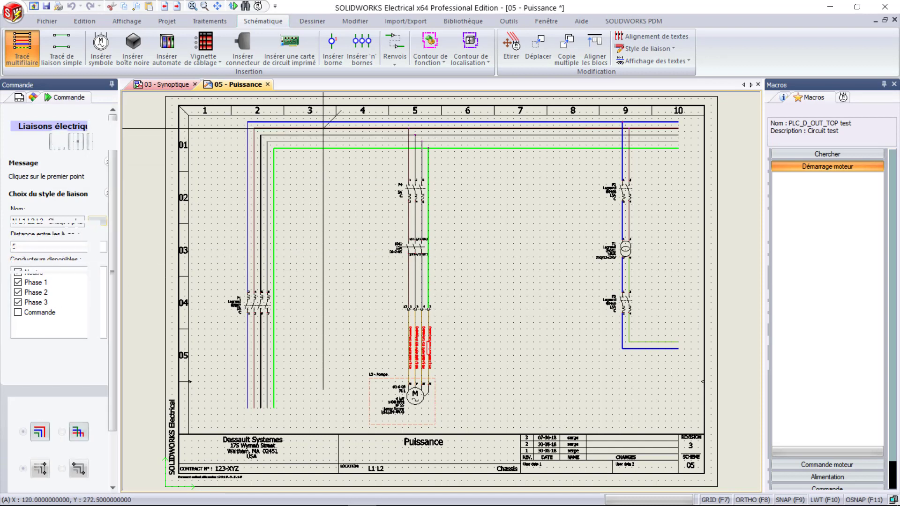
click(333, 145)
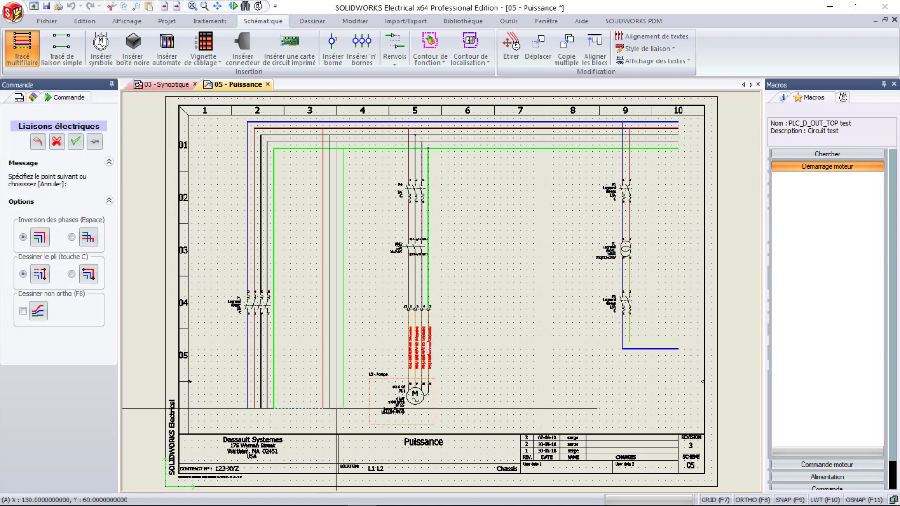
right_click(346, 382)
Insert the three-phase motor symbol "Moteur C.A. triphasé, 3 bornes + masse" on the new vertical wires, level with motor PU1
click(100, 49)
click(67, 297)
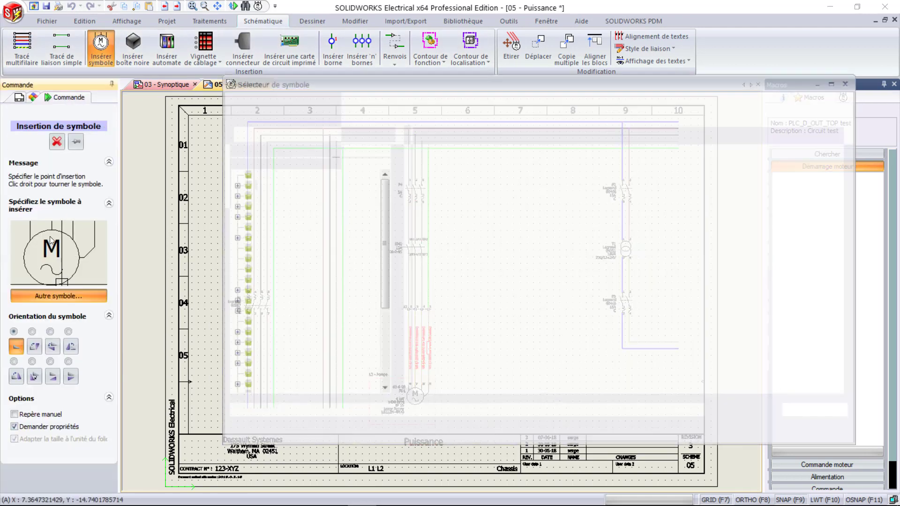
click(268, 254)
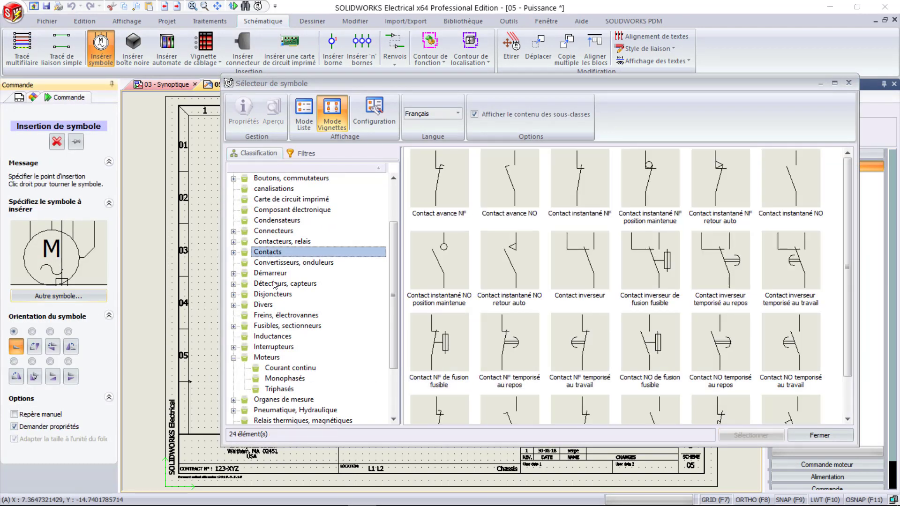
click(273, 347)
click(277, 389)
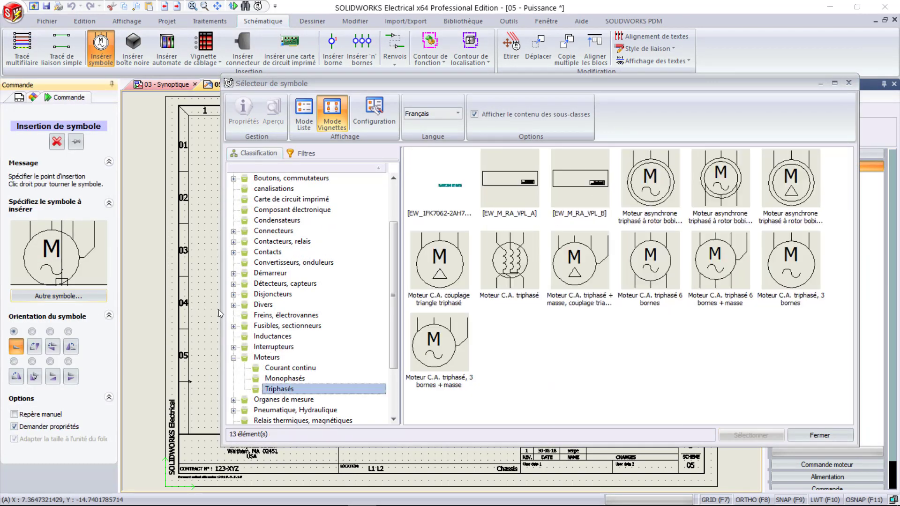
double_click(442, 357)
scroll(309, 375, up, 5)
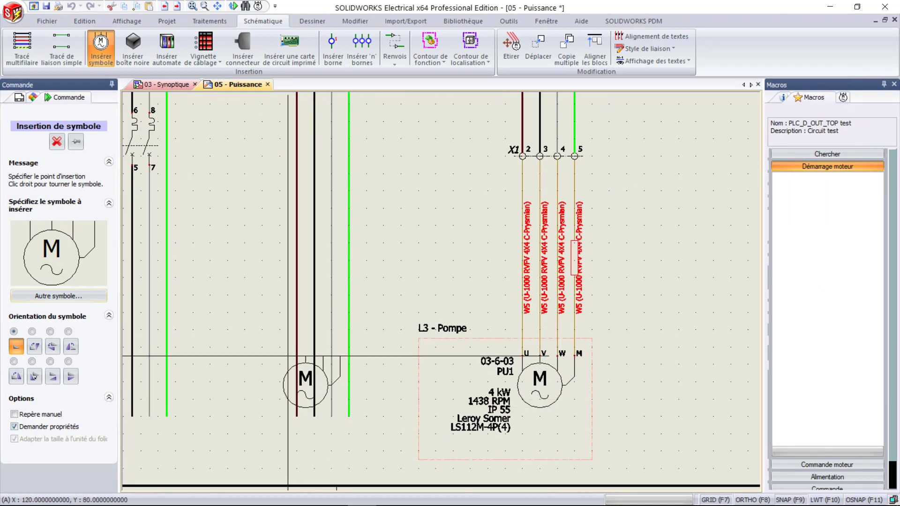
click(290, 348)
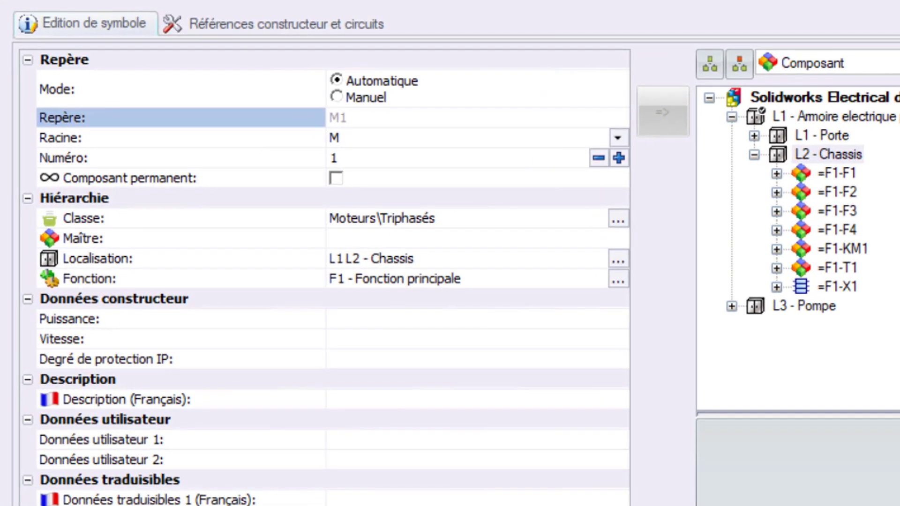
Set the new motor's mark root to PU and its number to 2
click(527, 142)
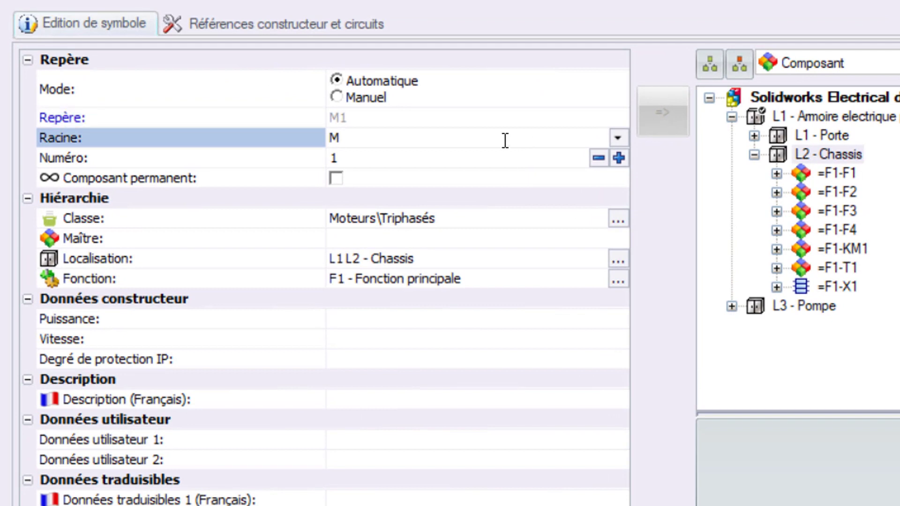
text(PU)
click(356, 160)
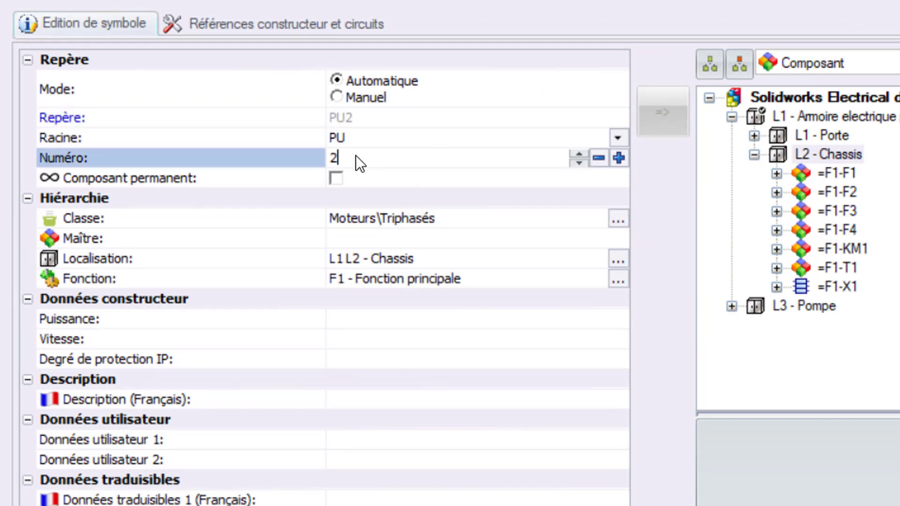
Search the manufacturer references for LEROY SOMER parts matching ls112 and pick LS112M-4P(4) for the motor
click(315, 18)
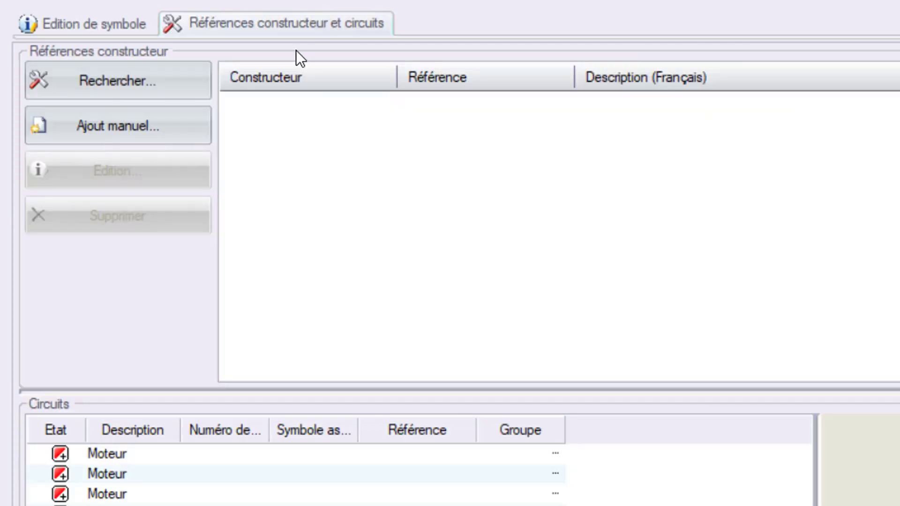
click(118, 80)
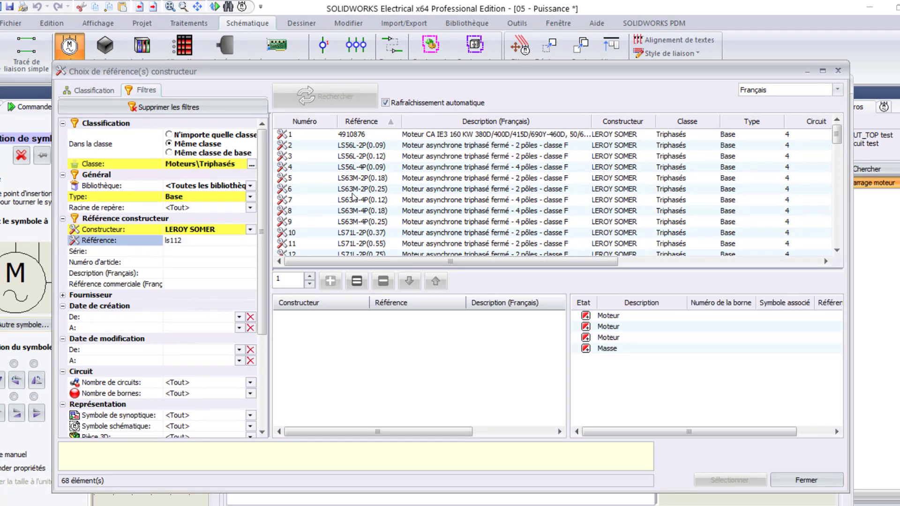
click(372, 146)
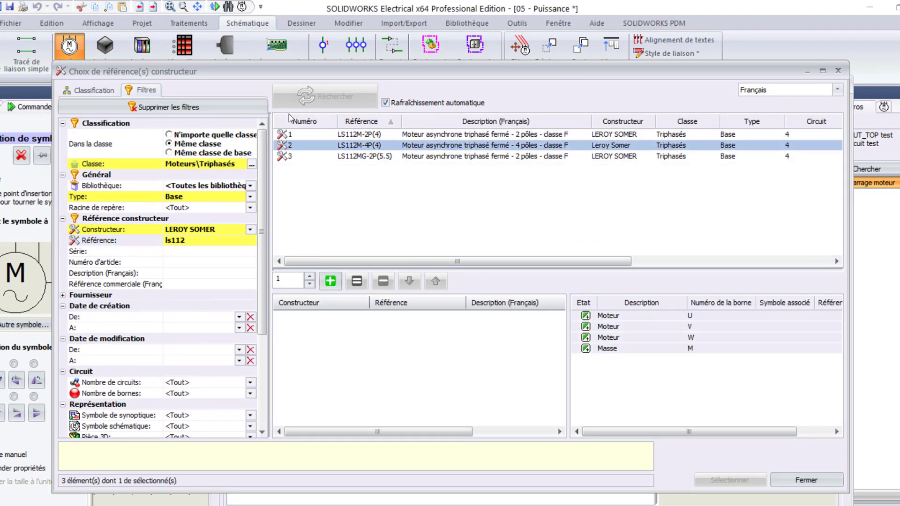
Examine the properties, manufacturer data, ERP data and circuits and terminals of manufacturer reference LS112M-4P(4)
right_click(370, 142)
click(389, 151)
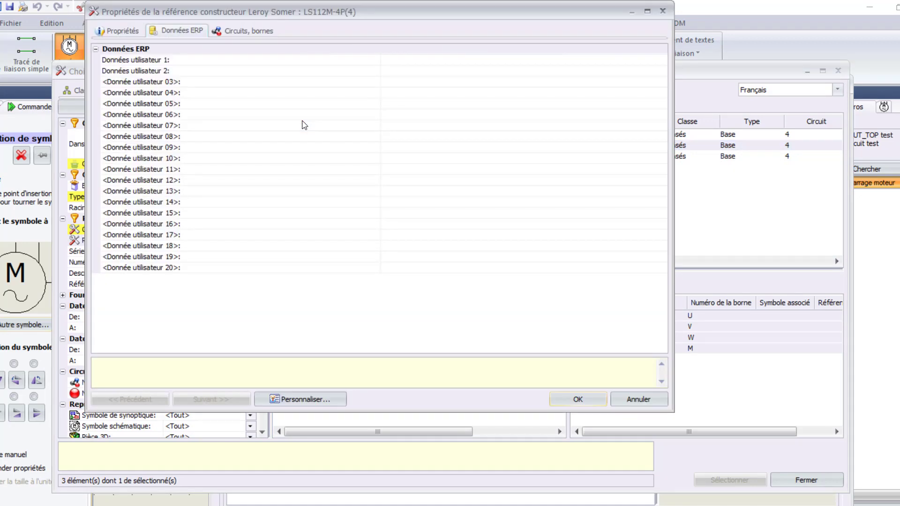
click(140, 32)
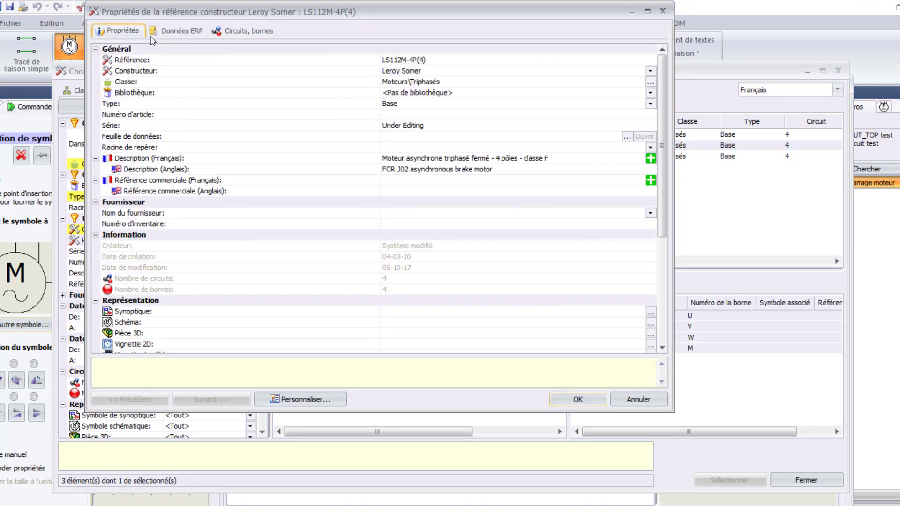
drag(667, 86, 677, 208)
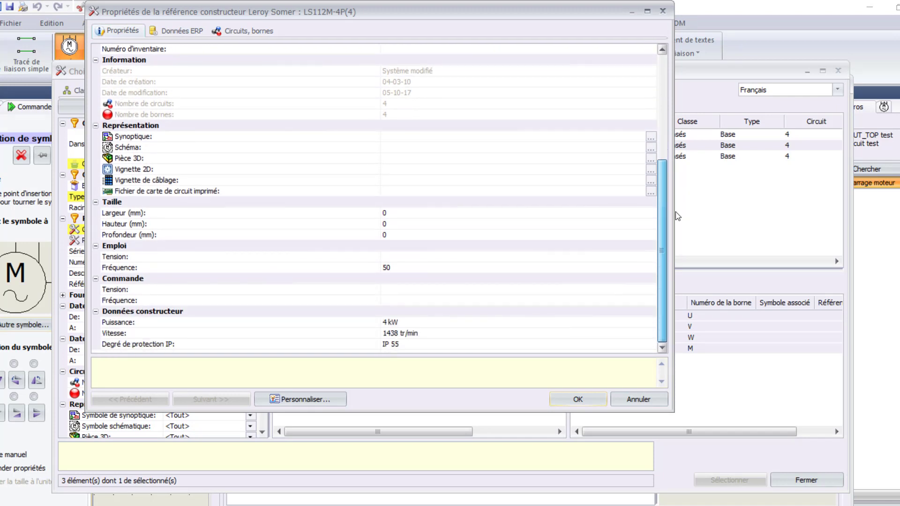
click(154, 30)
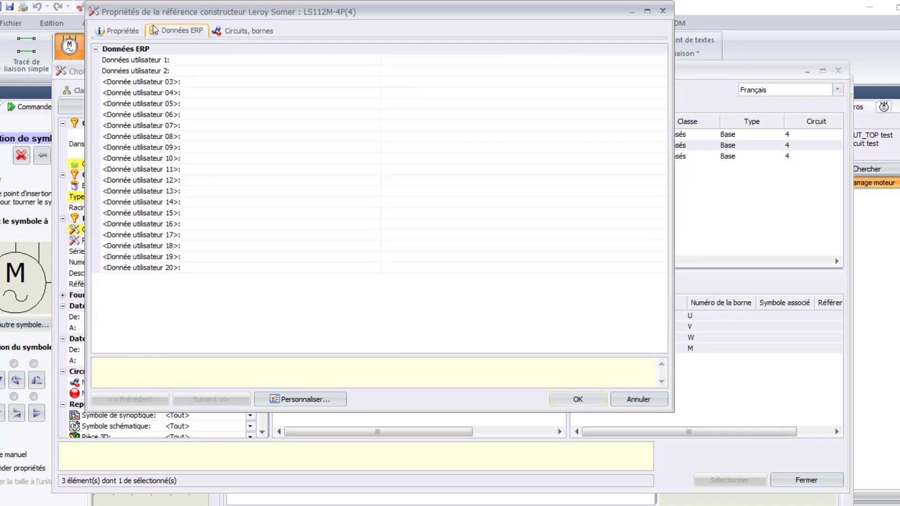
click(224, 32)
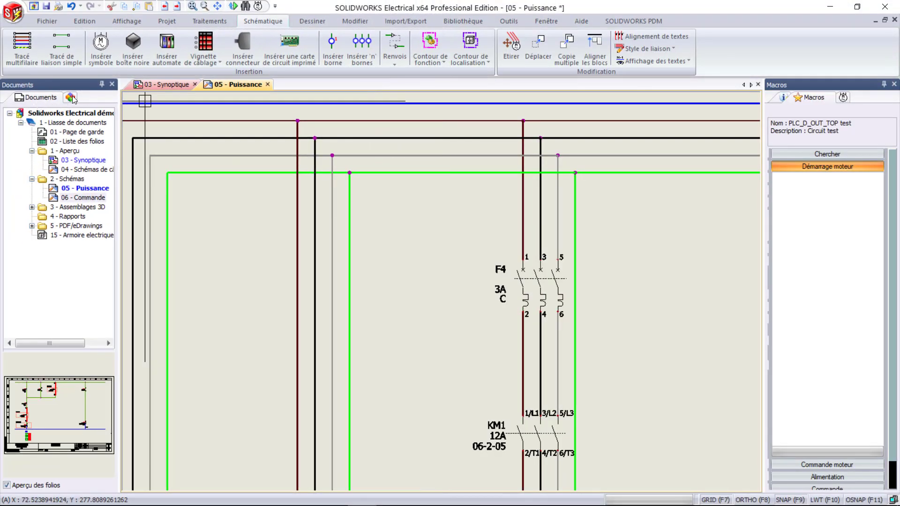
Create one new component in location L2 - Chassis from Legrand reference 006482, searching for 0064 across all classes
click(71, 97)
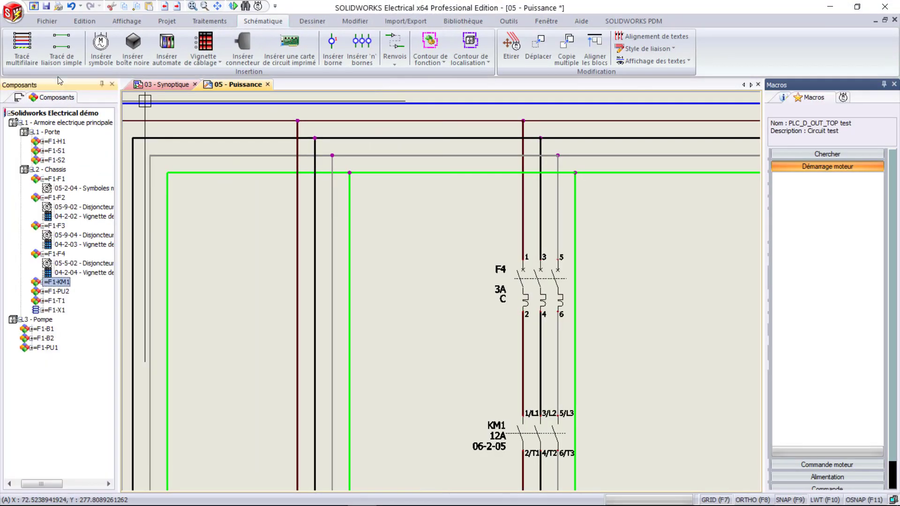
right_click(55, 171)
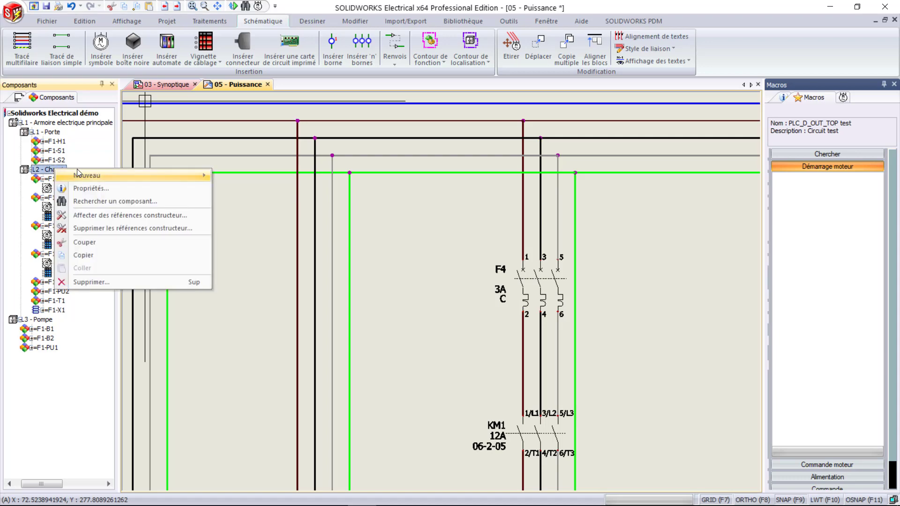
mouse_move(97, 176)
click(294, 203)
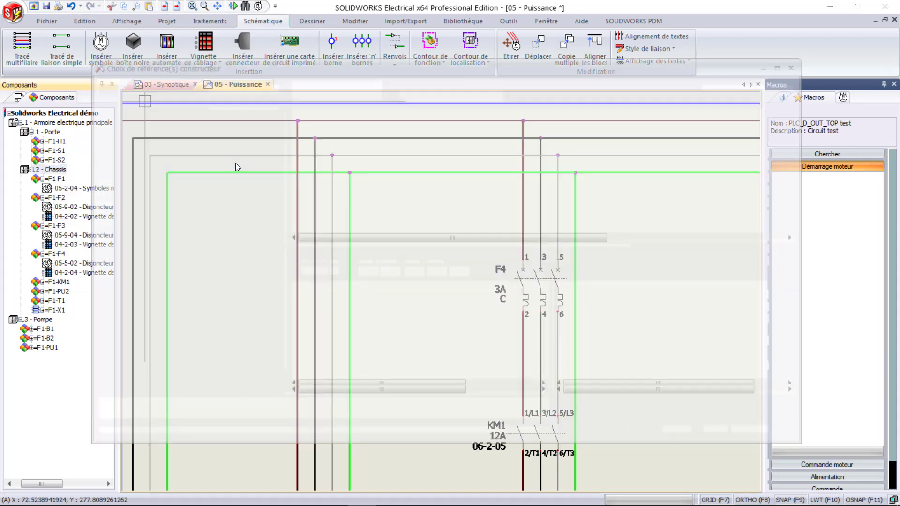
click(210, 219)
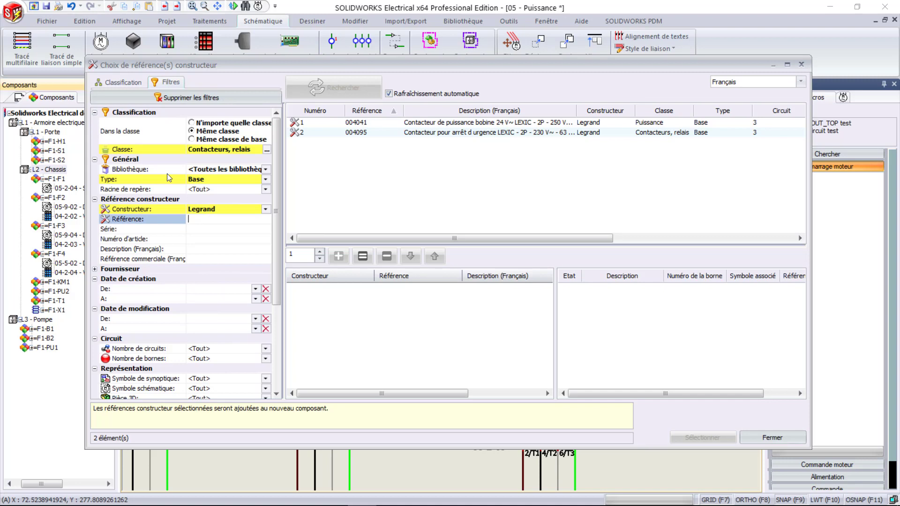
text(0065)
key(BackSpace)
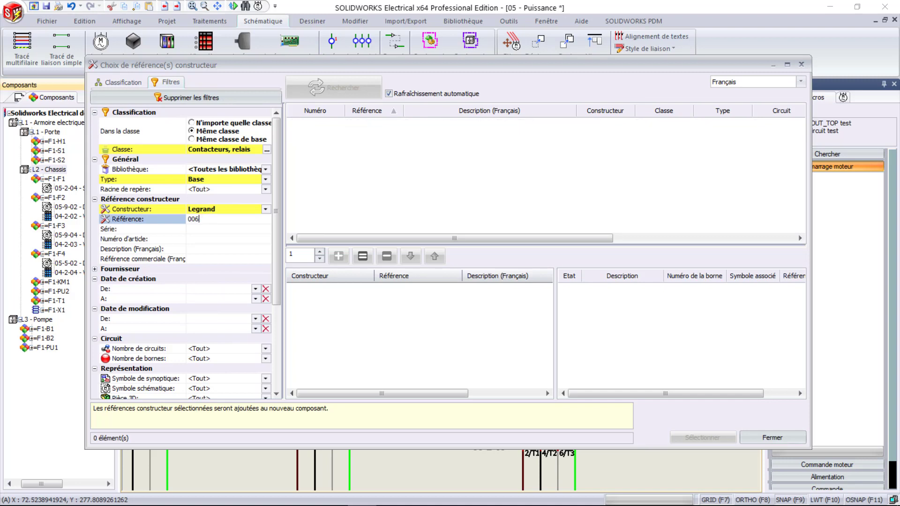
click(192, 123)
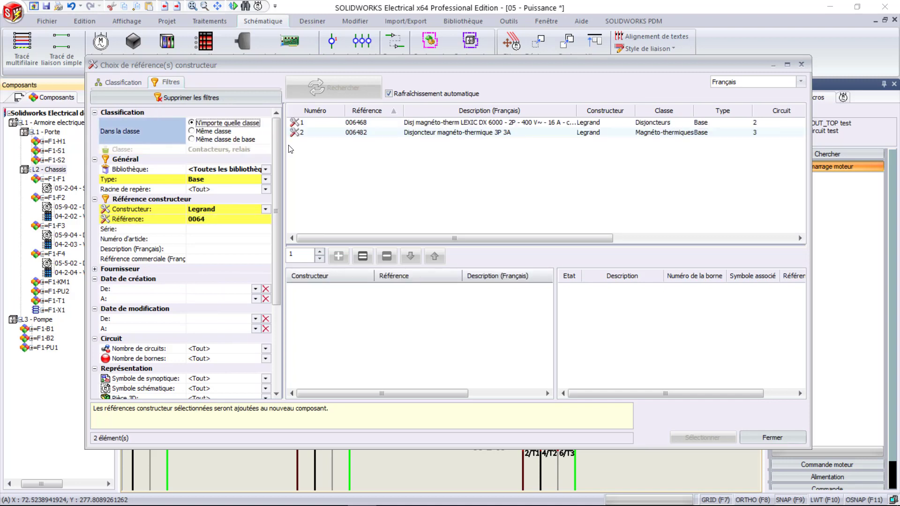
double_click(365, 133)
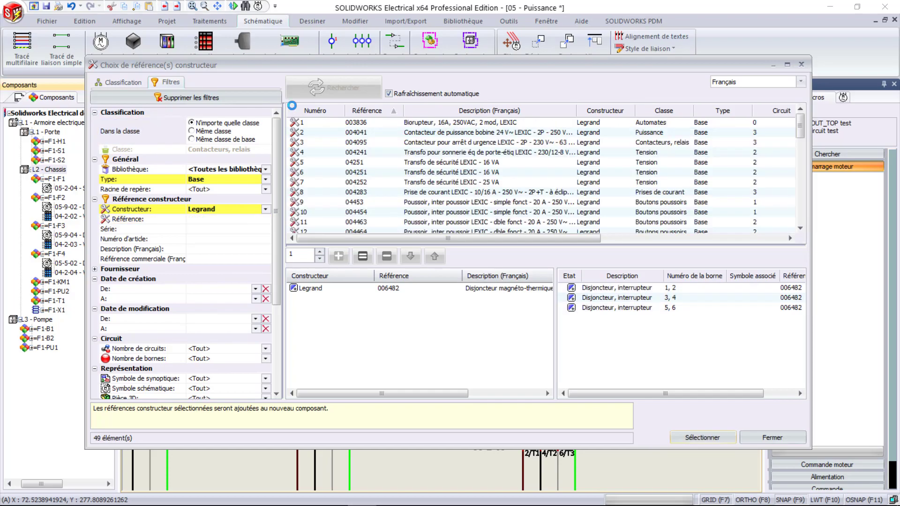
click(715, 437)
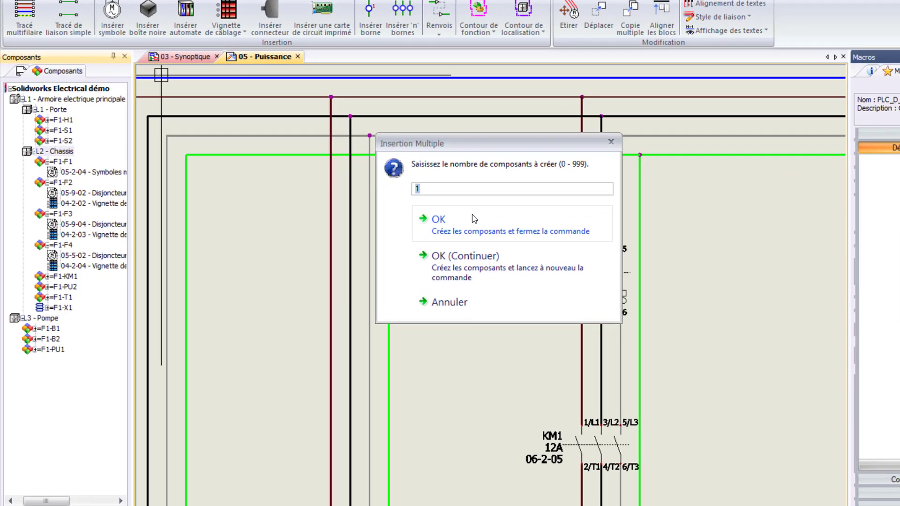
click(436, 232)
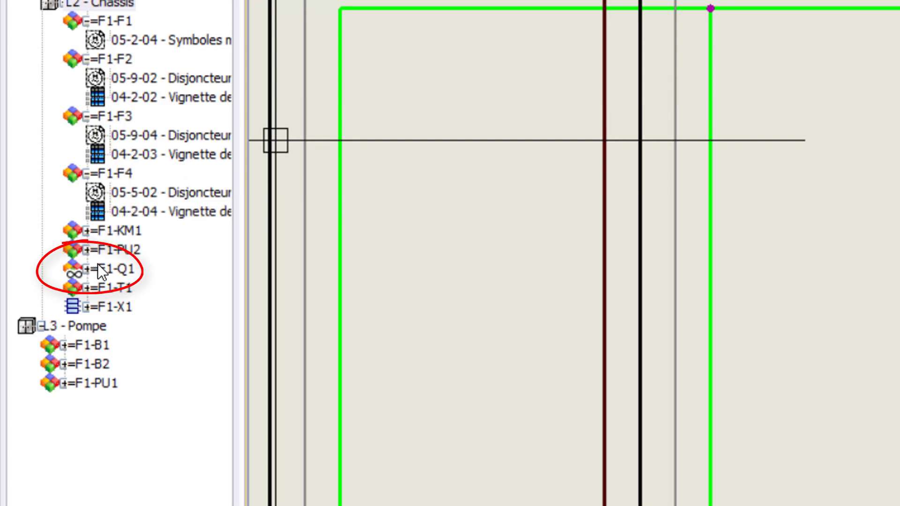
Insert the three-pole breaker symbol of component Q1 on the new vertical wires, level with breaker F4
click(112, 268)
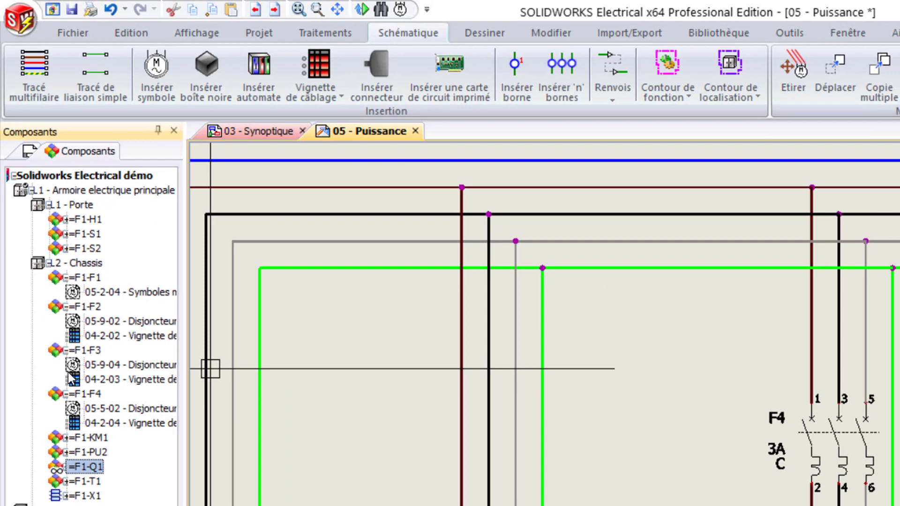
right_click(115, 269)
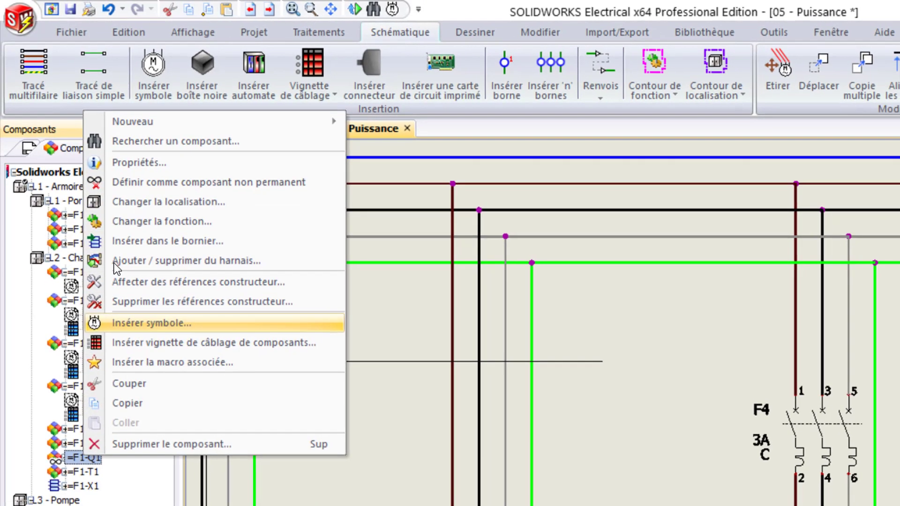
click(146, 331)
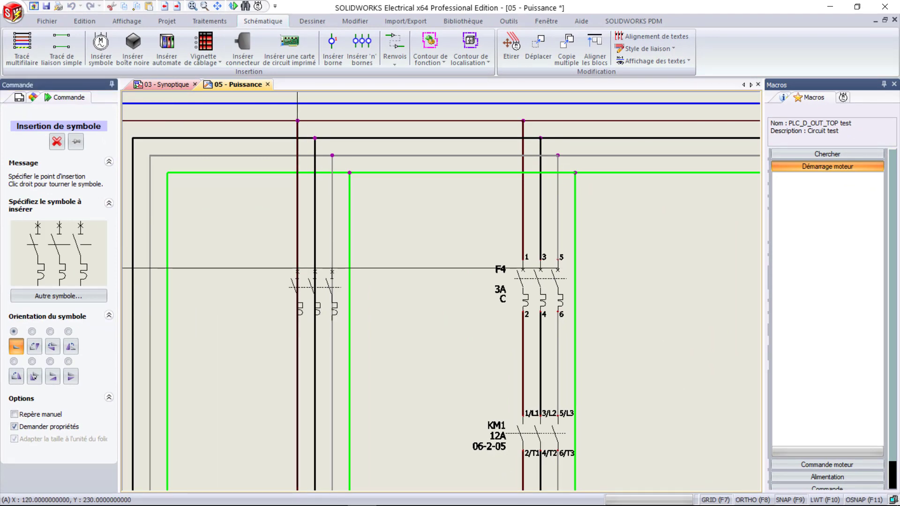
click(297, 268)
Insert a three-pole contactor symbol on the wires below breaker Q1, level with KM1, and associate it with component KM1
middle_drag(271, 359, 260, 173)
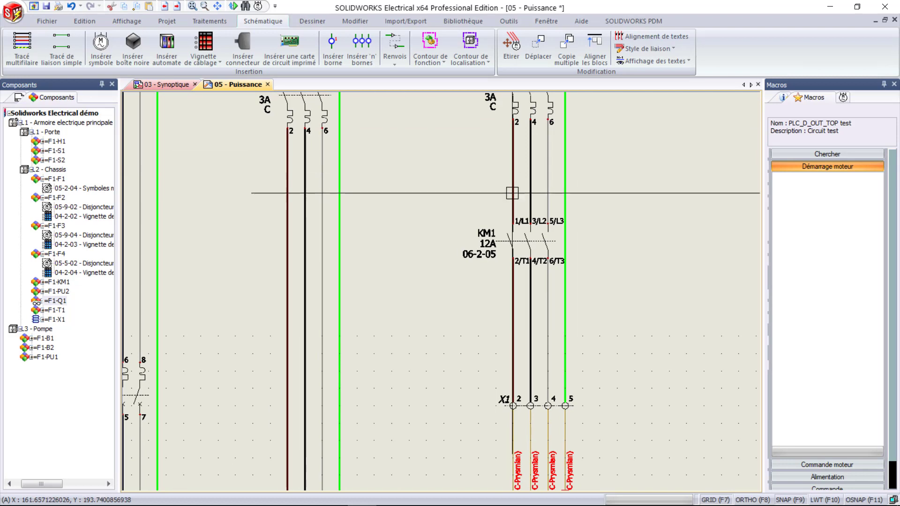
click(843, 97)
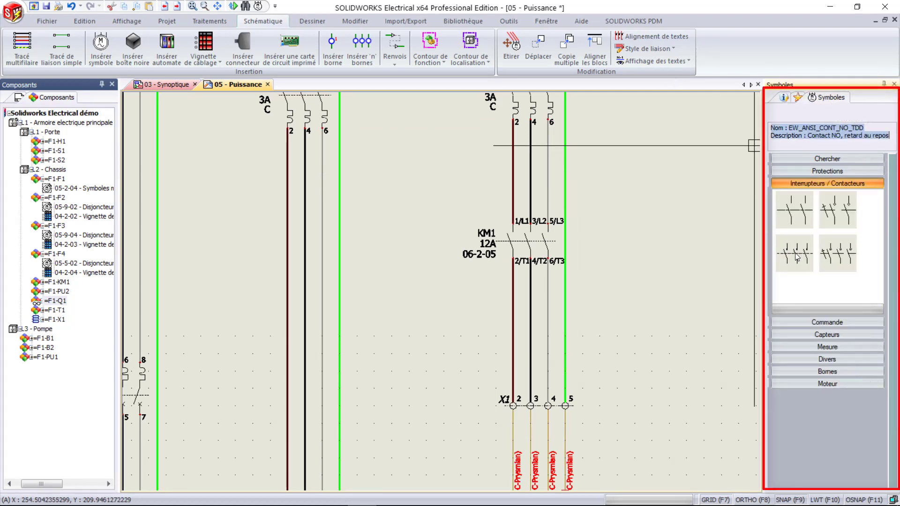
click(827, 322)
scroll(890, 205, up, 1)
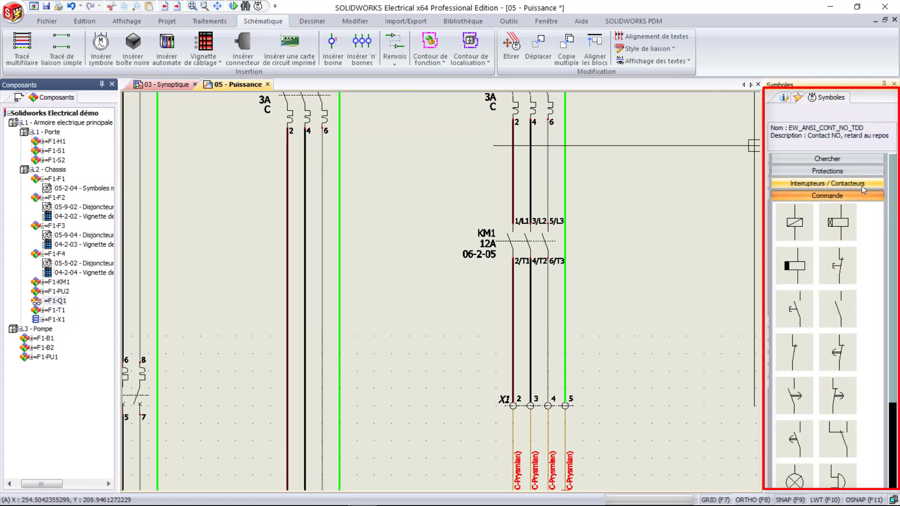
click(827, 183)
click(794, 253)
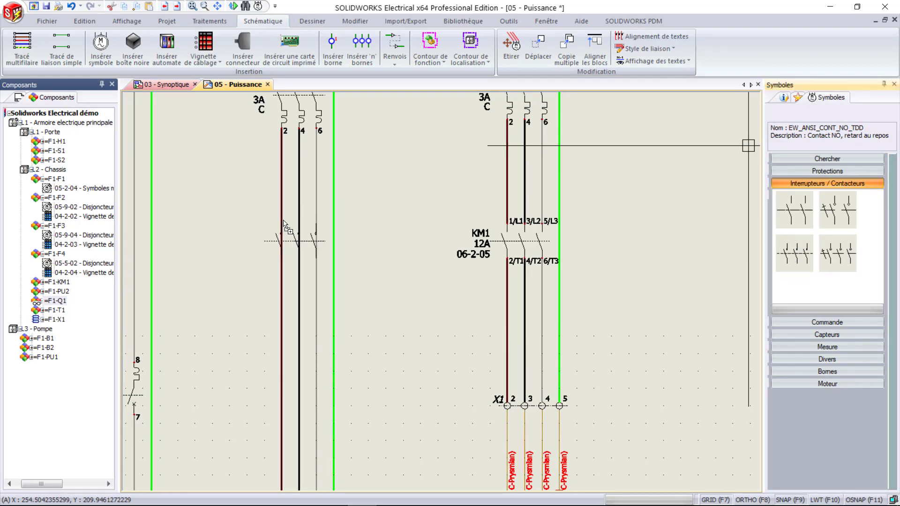
click(226, 180)
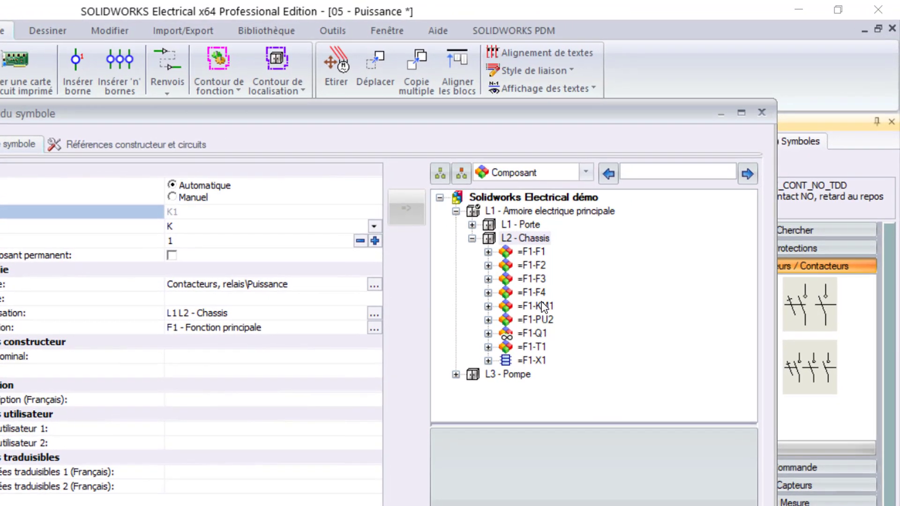
click(571, 276)
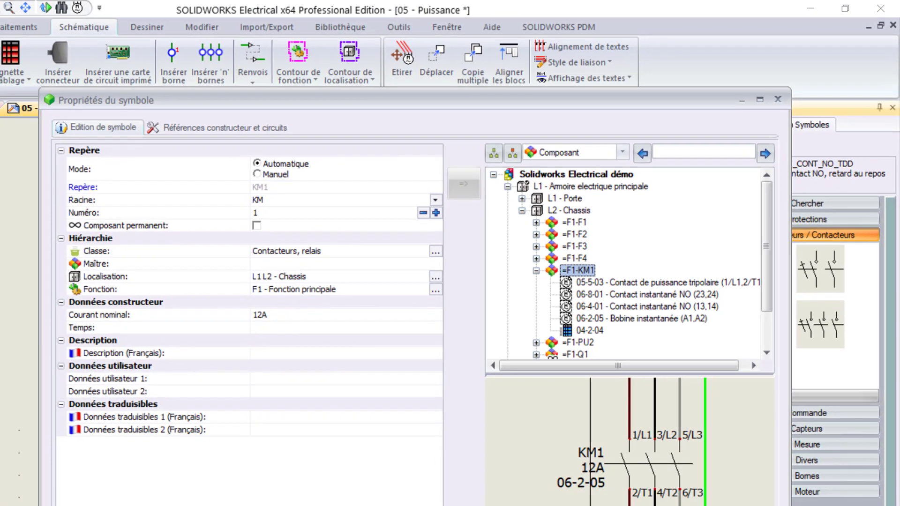
click(697, 472)
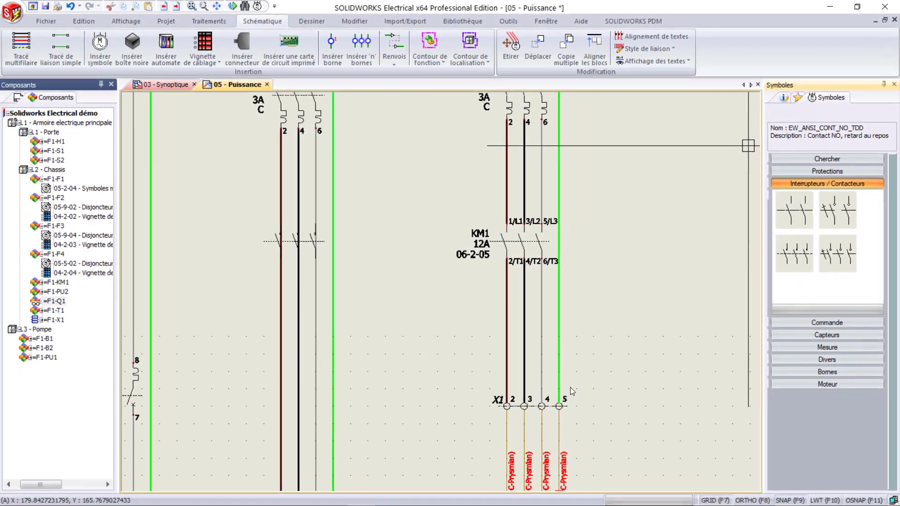
Insert terminals across the four wires above motor PU2, level with the existing ones, and assign them all to terminal strip X1
scroll(384, 365, down, 1)
scroll(384, 365, down, 3)
scroll(351, 195, up, 4)
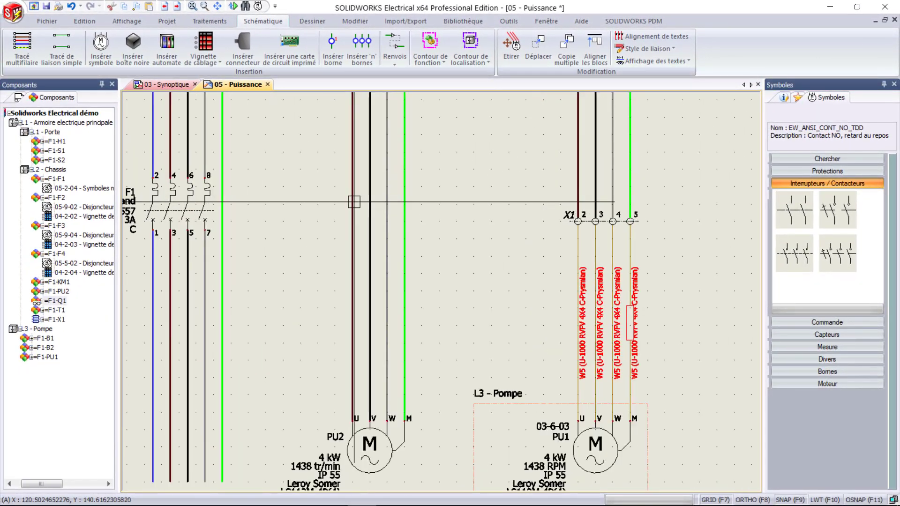
click(362, 43)
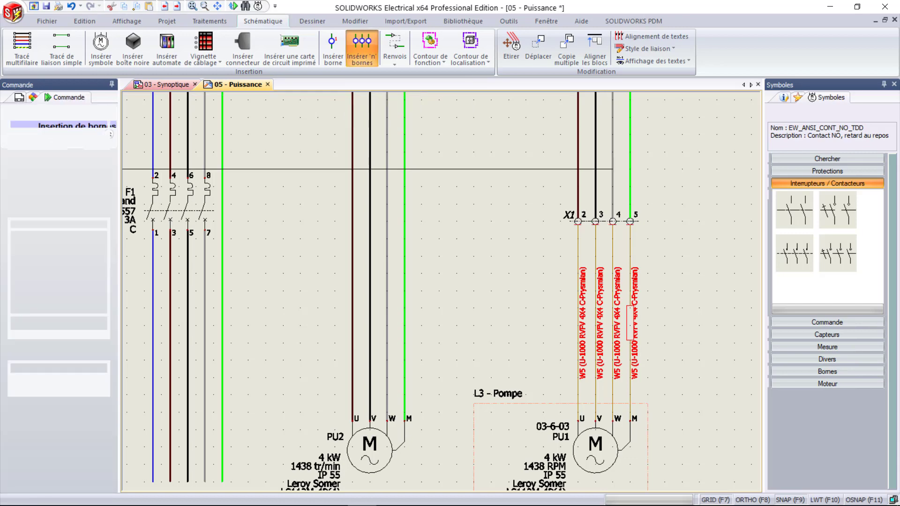
click(327, 221)
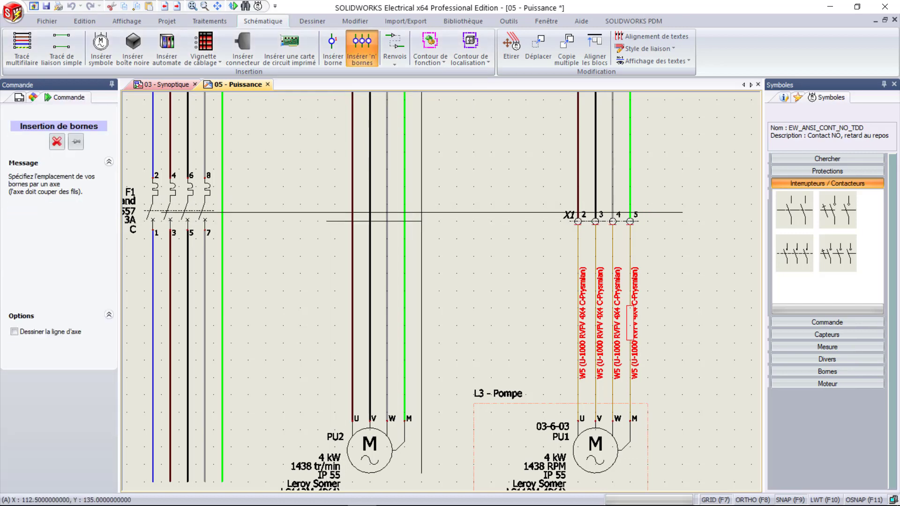
click(422, 213)
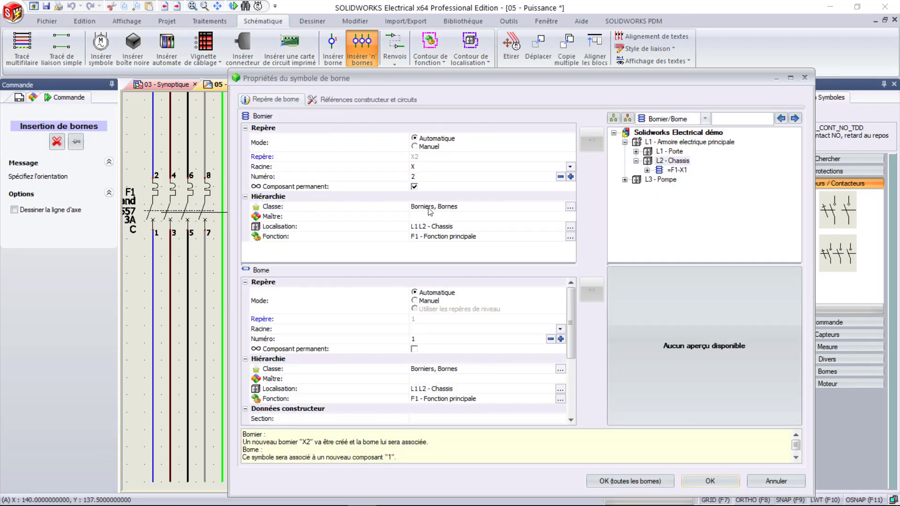
click(677, 169)
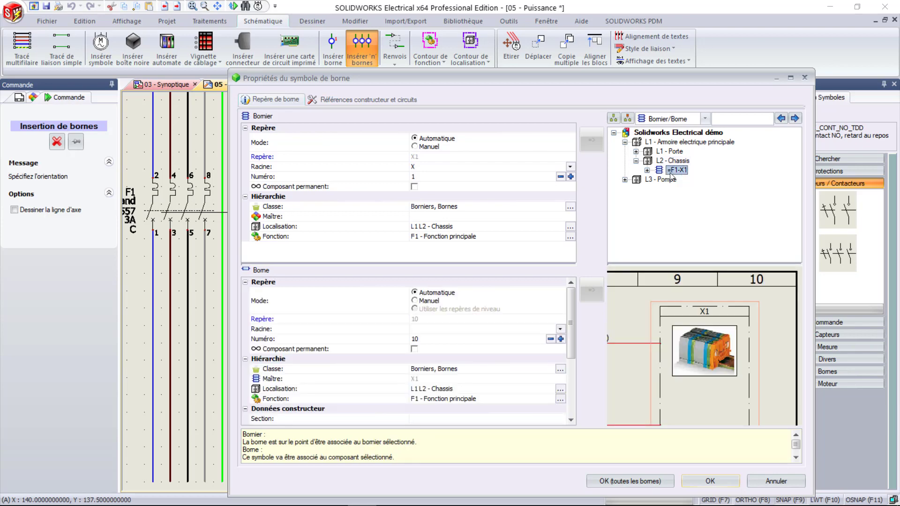
double_click(658, 170)
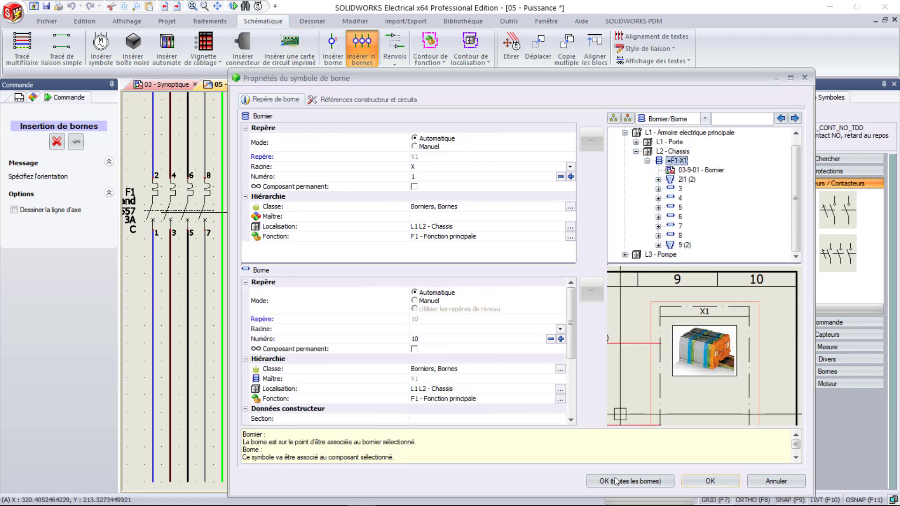
click(630, 481)
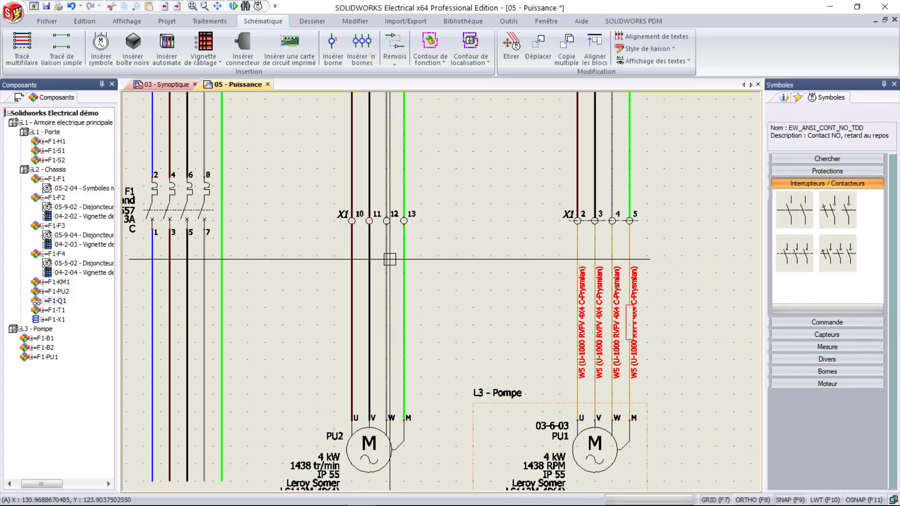
Select the four wires between the X1 terminals and motor PU2, and open cable core association for them with the existing cables expanded
click(428, 365)
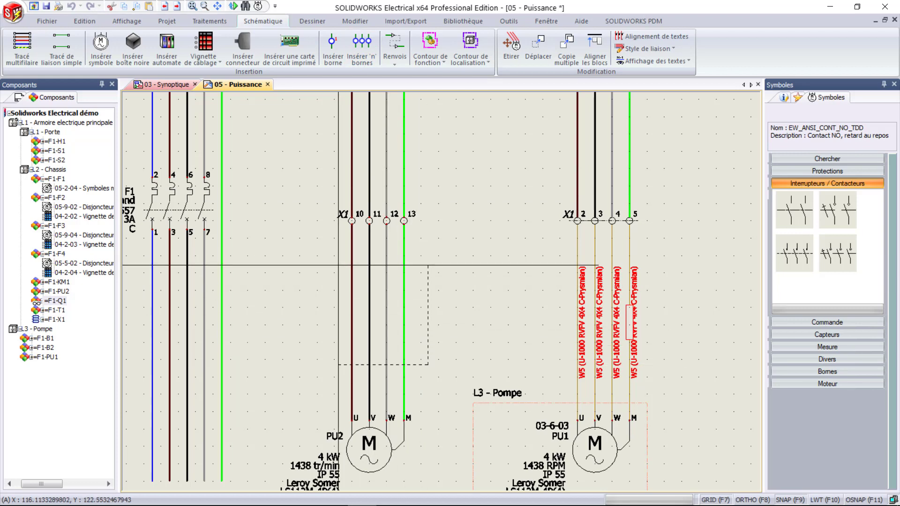
click(338, 266)
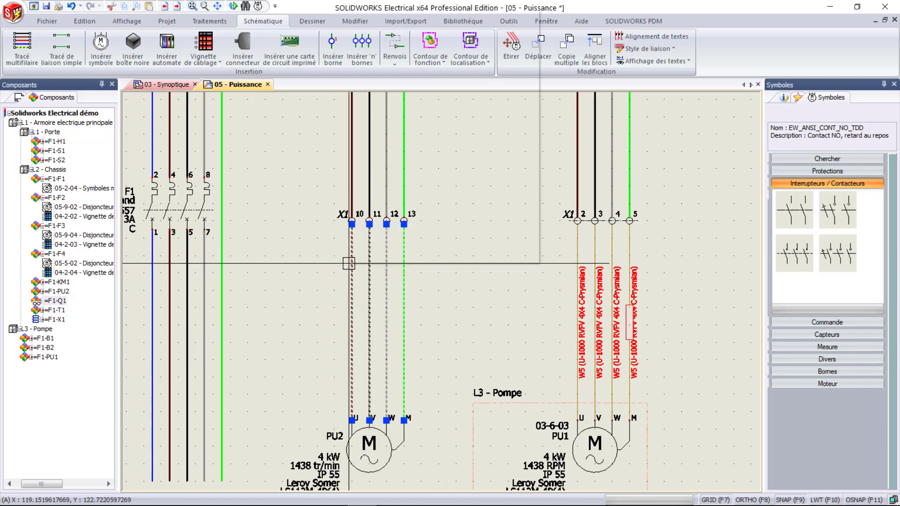
right_click(349, 264)
click(422, 95)
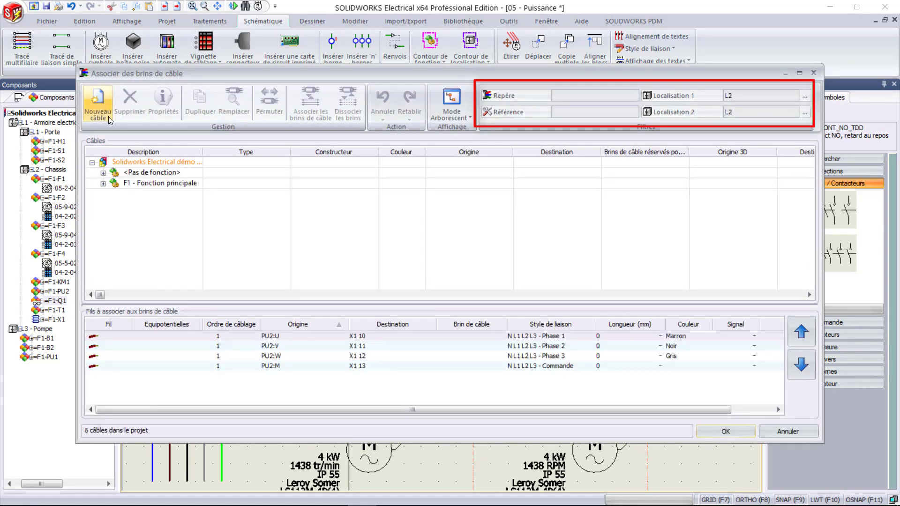
click(103, 173)
click(103, 216)
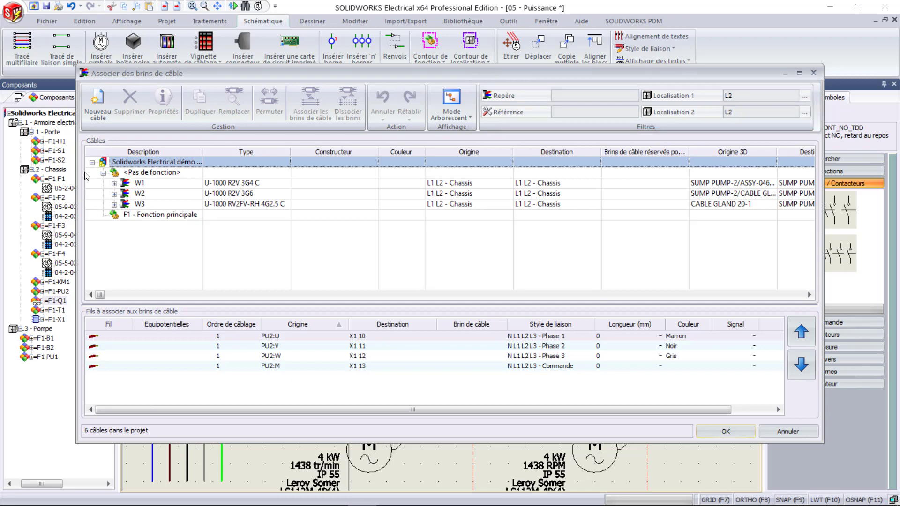
Create one new Prysmian 1000 R2V-RH 4X4 C cable, filtering the references by a 4 mm² section and by number of conductors
click(97, 102)
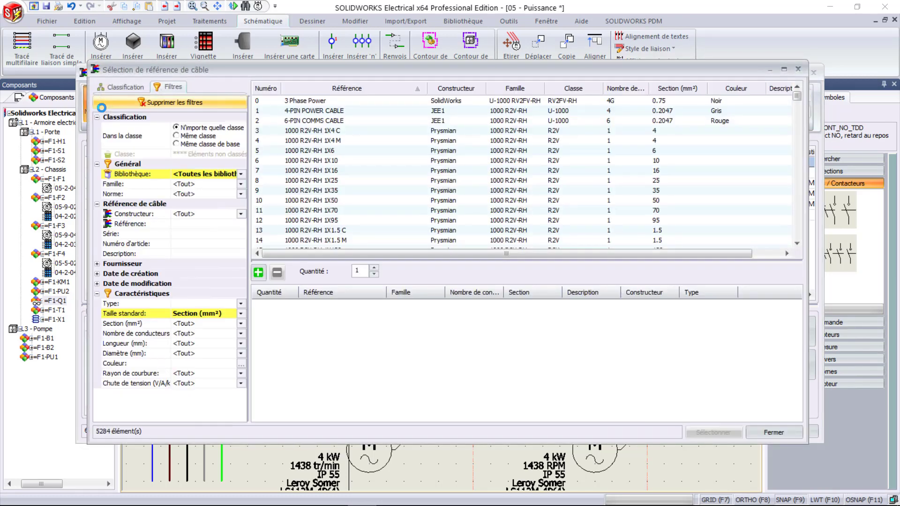
click(241, 214)
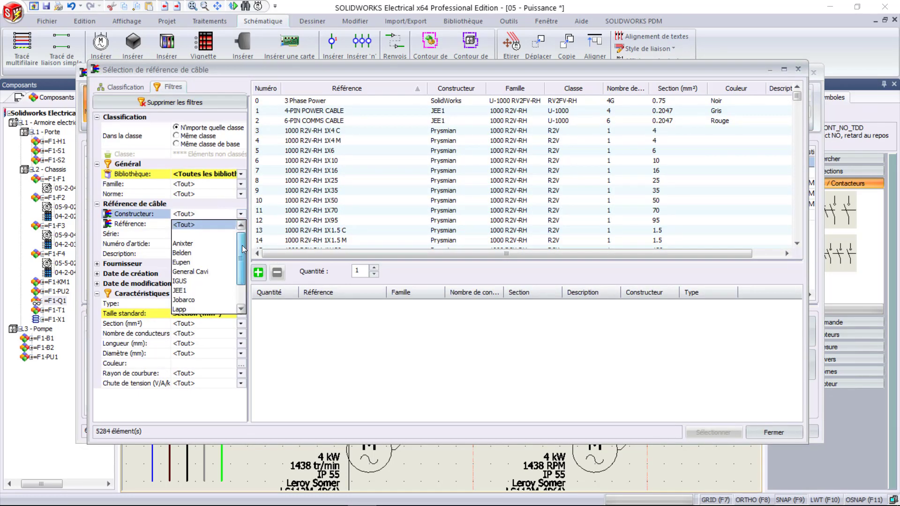
click(241, 215)
click(241, 323)
drag(241, 347, 241, 383)
click(178, 353)
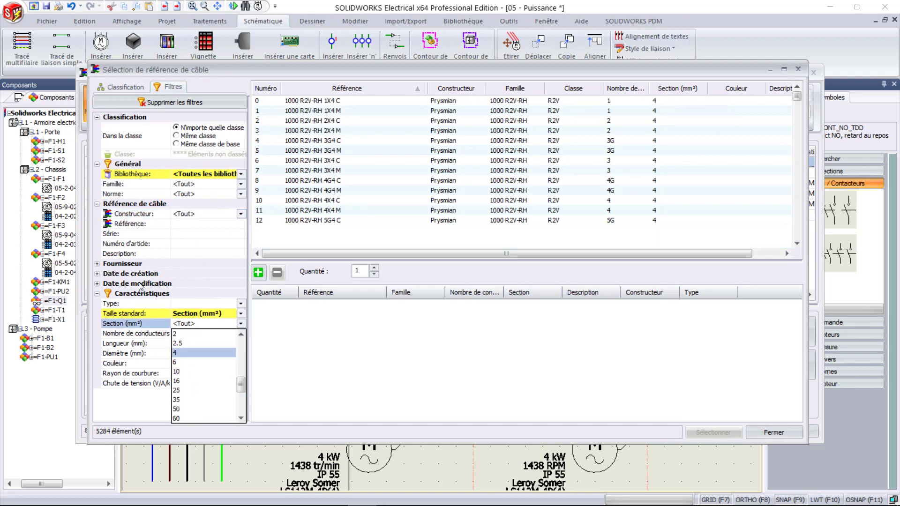
click(241, 333)
click(177, 409)
click(258, 273)
click(714, 432)
Associate all four cores of the new 1000 R2V-RH 4X4 C cable with the four wires between PU2 and X1
click(118, 225)
click(114, 225)
drag(109, 236, 158, 272)
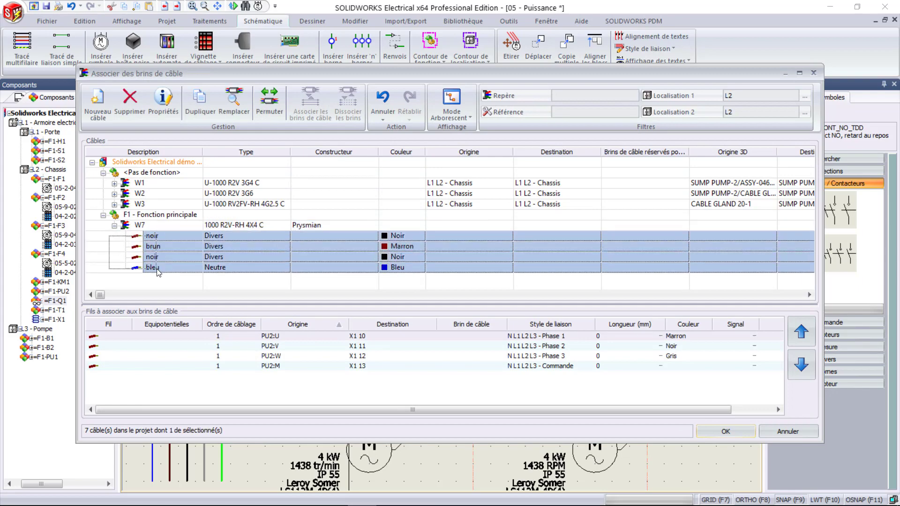
drag(110, 371, 100, 334)
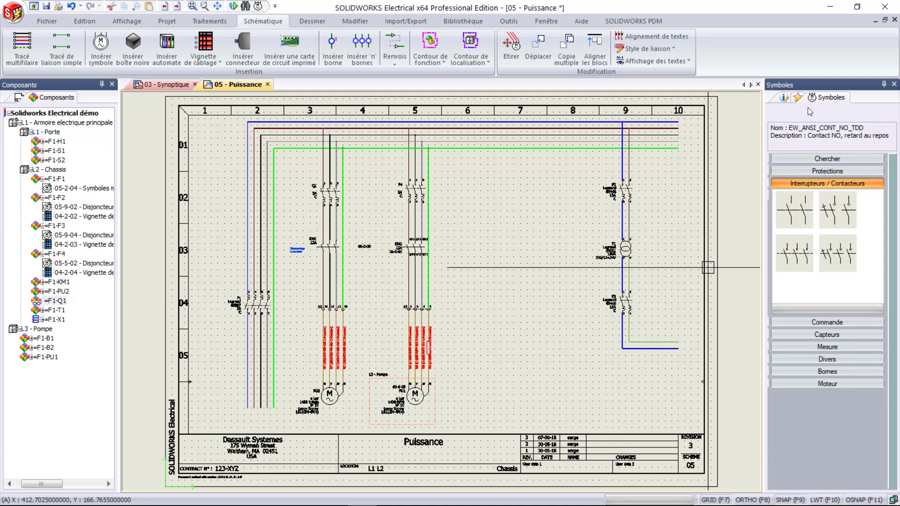
Select the complete PU2 motor circuit on the power schematic and add it as a new macro to the Démarrage moteur group
click(798, 98)
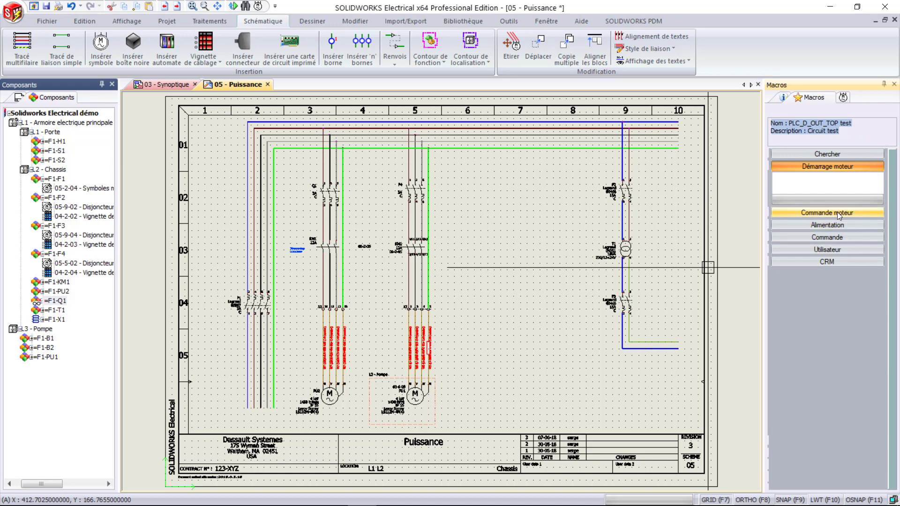
mouse_move(830, 186)
mouse_down()
mouse_move(392, 327)
mouse_move(281, 124)
mouse_move(291, 97)
mouse_up()
scroll(272, 97, down, 2)
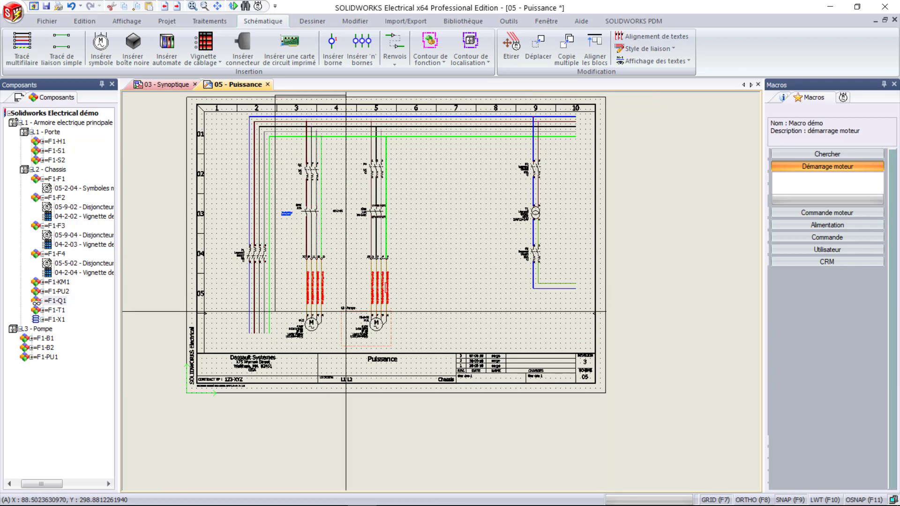
click(344, 348)
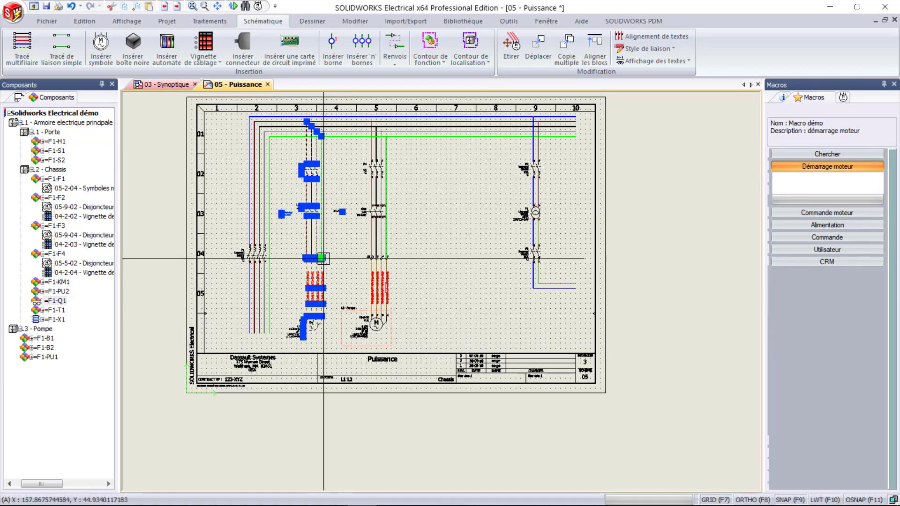
drag(323, 240, 817, 192)
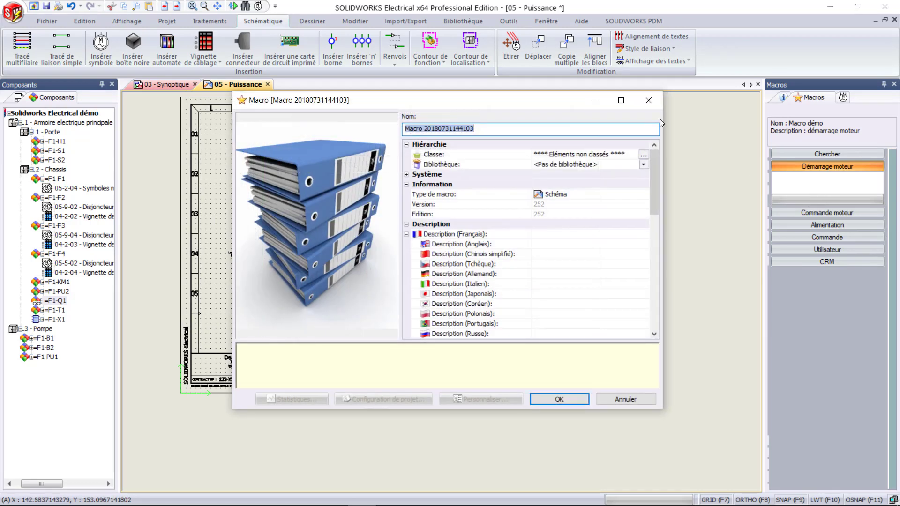
Name the macro Macrodémo, with class Démo CADMES, library DEMO - Bibliothèque de démonstration and French description démarrage moteur
click(643, 155)
click(375, 136)
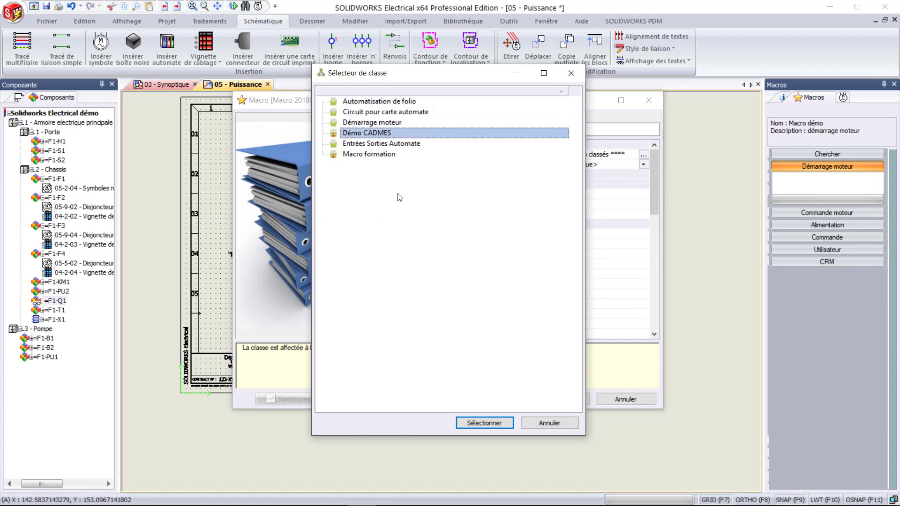
click(424, 422)
click(643, 165)
click(568, 221)
drag(474, 128, 427, 128)
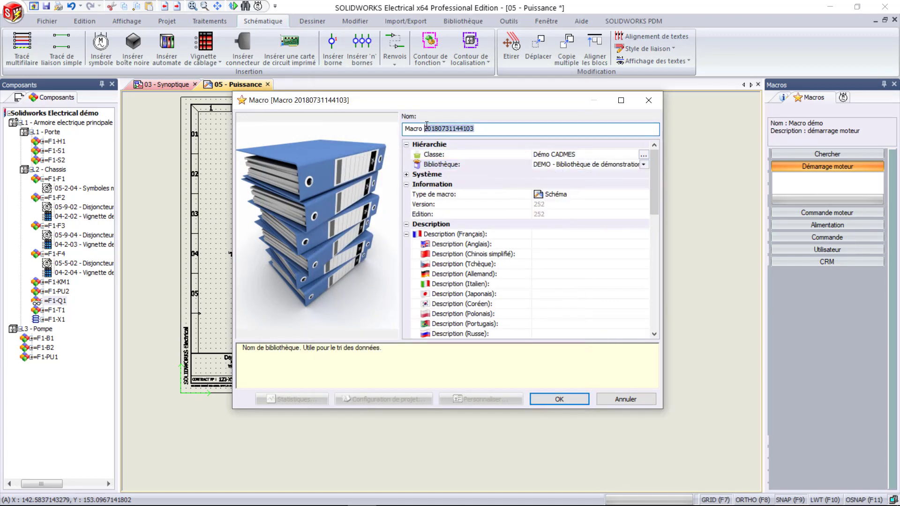
click(561, 237)
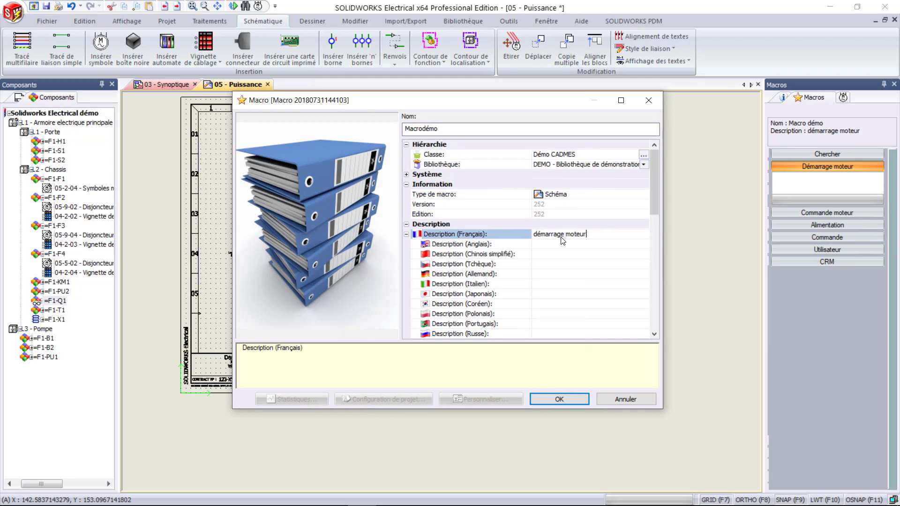
click(559, 399)
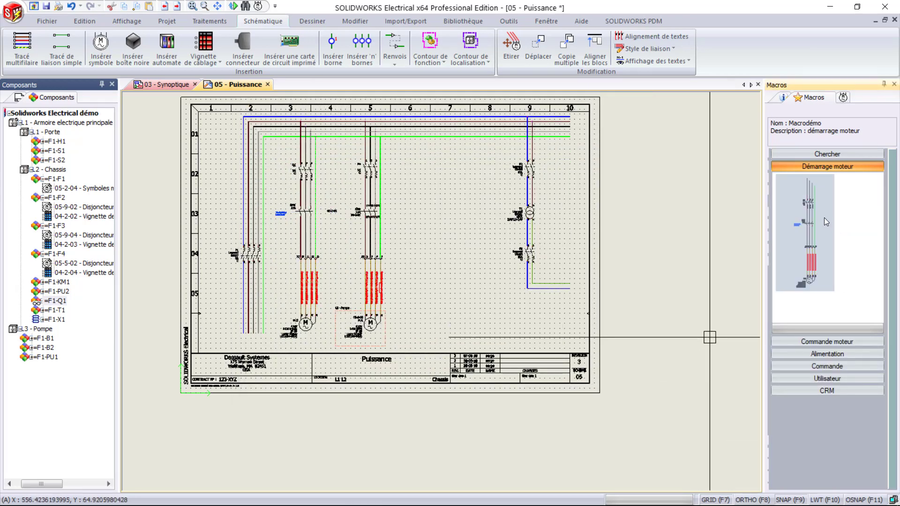
Place the Macrodémo macro on the power schematic at column 7, and check the cores of cable W7 in the special paste cable selection
drag(726, 226, 438, 126)
click(359, 112)
click(273, 247)
click(276, 179)
click(89, 166)
click(100, 239)
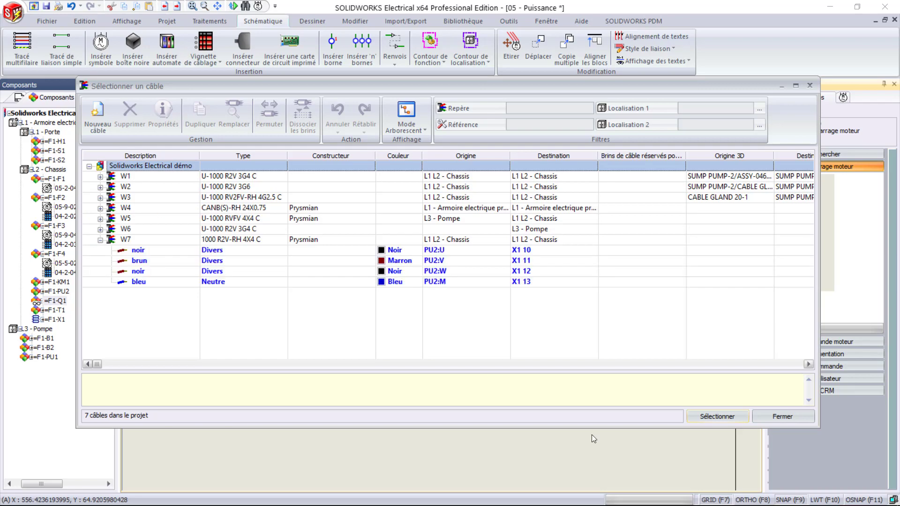
click(782, 417)
Complete the special paste of the motor-start macro, keeping the proposed destination marks for its components
click(514, 412)
click(513, 412)
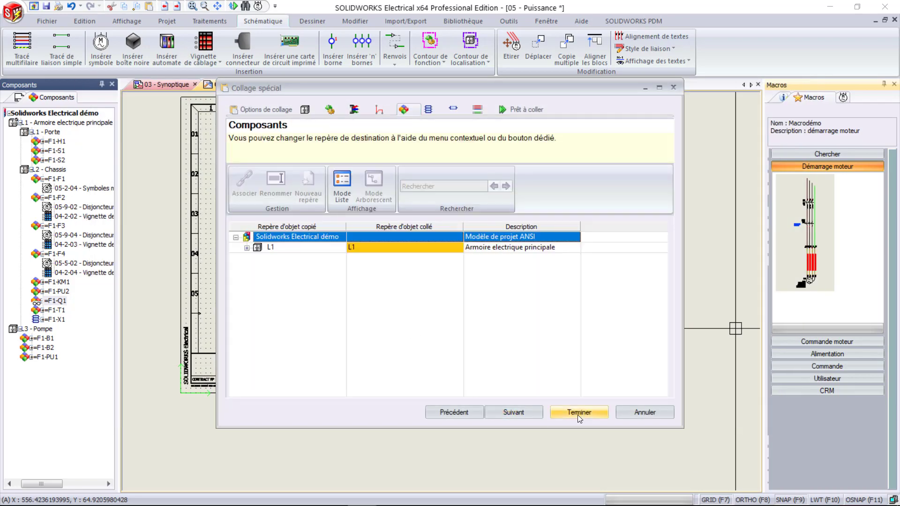
click(578, 413)
middle_drag(443, 314, 464, 90)
middle_drag(529, 468, 534, 264)
scroll(458, 366, up, 2)
middle_click(516, 370)
middle_click(516, 370)
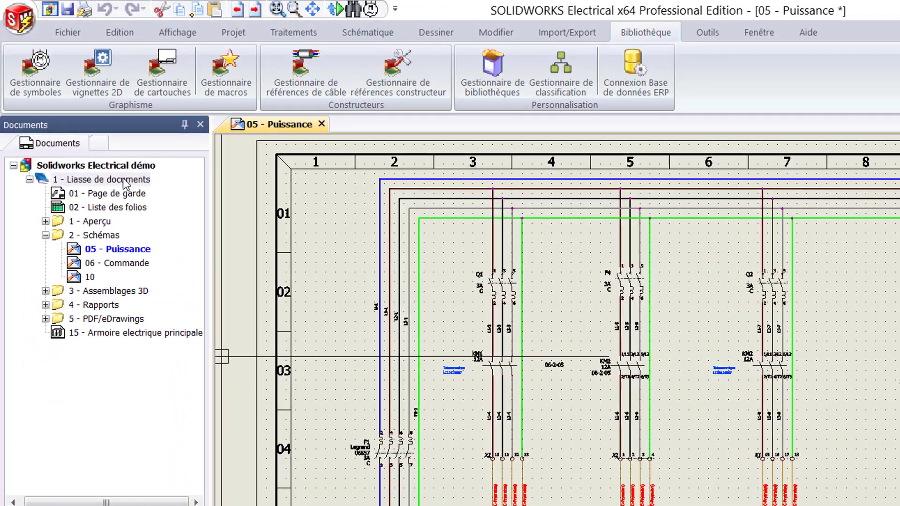
Create a project macro from the 2 - Schémas folder, named macro demo, with a French description
right_click(126, 183)
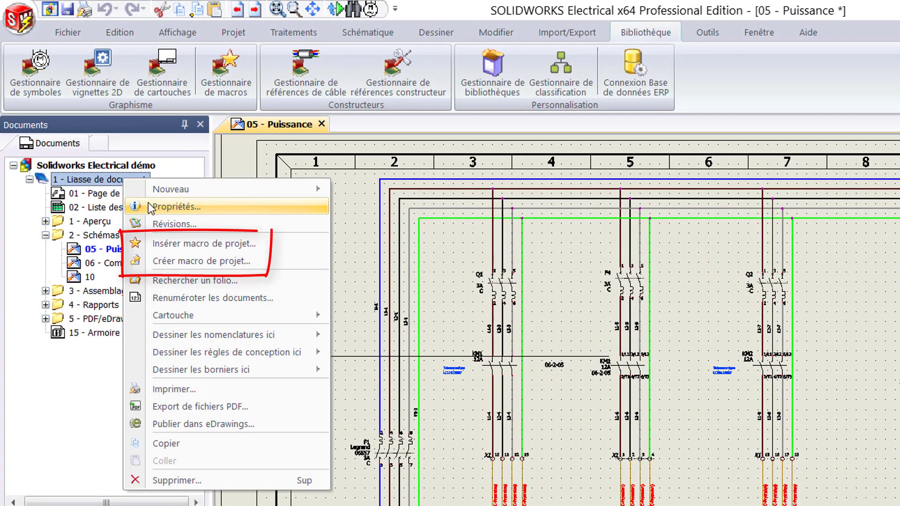
right_click(107, 251)
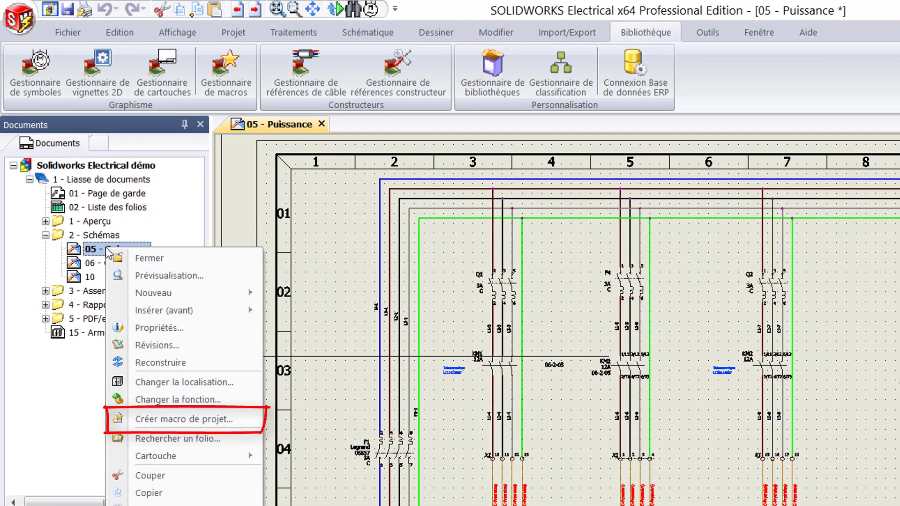
right_click(109, 234)
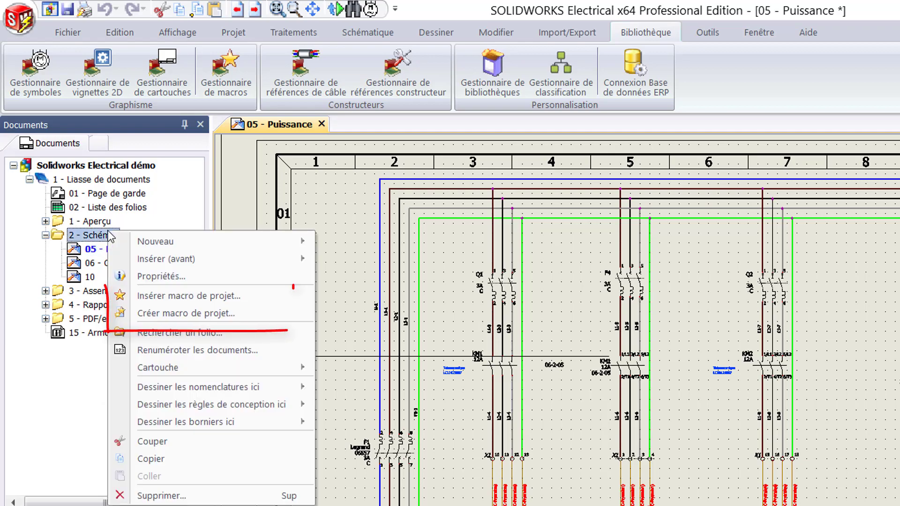
click(187, 313)
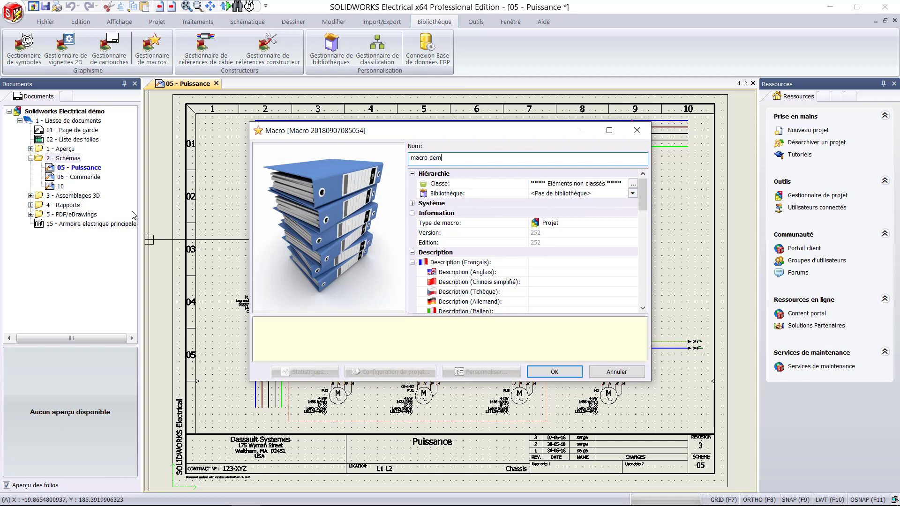
click(567, 263)
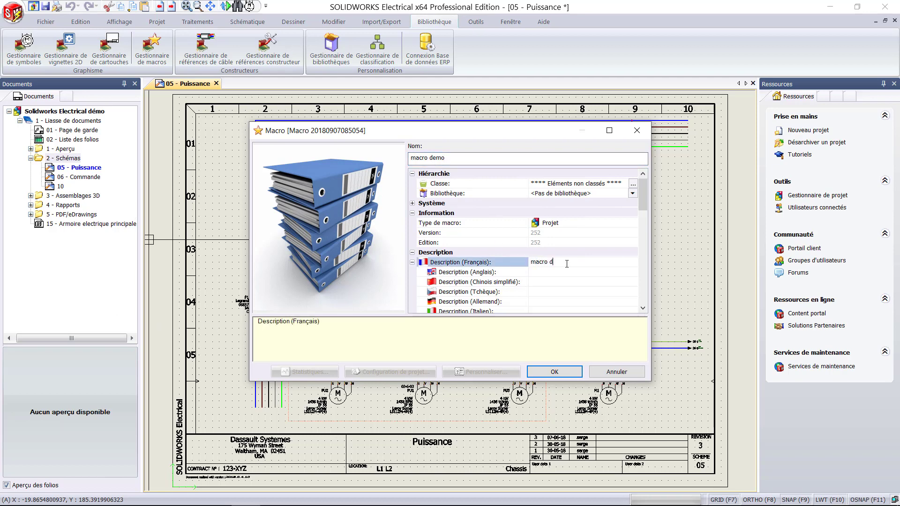
click(547, 372)
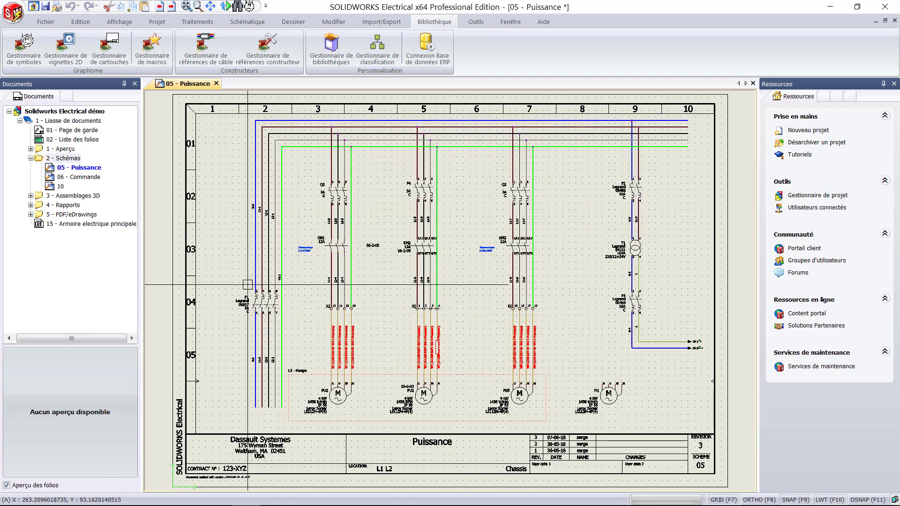
Add a new document book to the Solidworks Electrical démo project
right_click(82, 116)
click(117, 121)
click(562, 419)
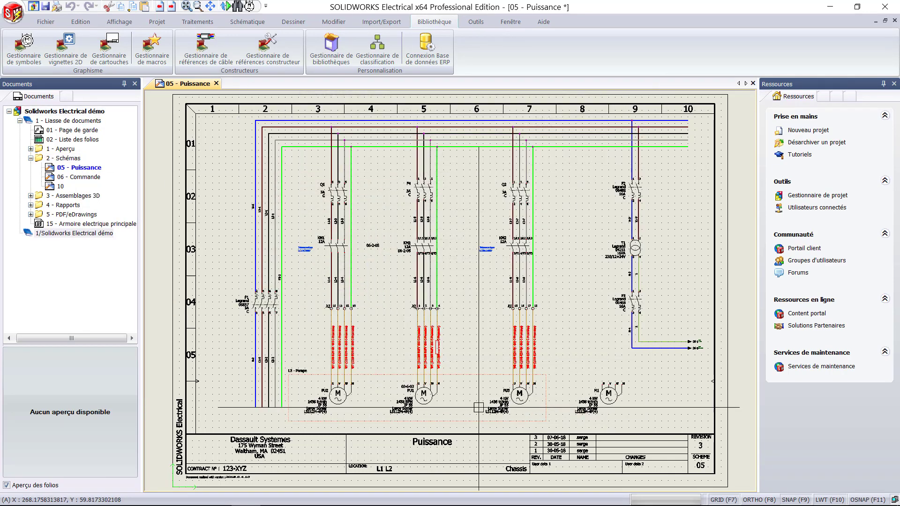
Insert the project macro macro demo into the new document book with the default paste options, and expand its contents
right_click(91, 235)
click(209, 274)
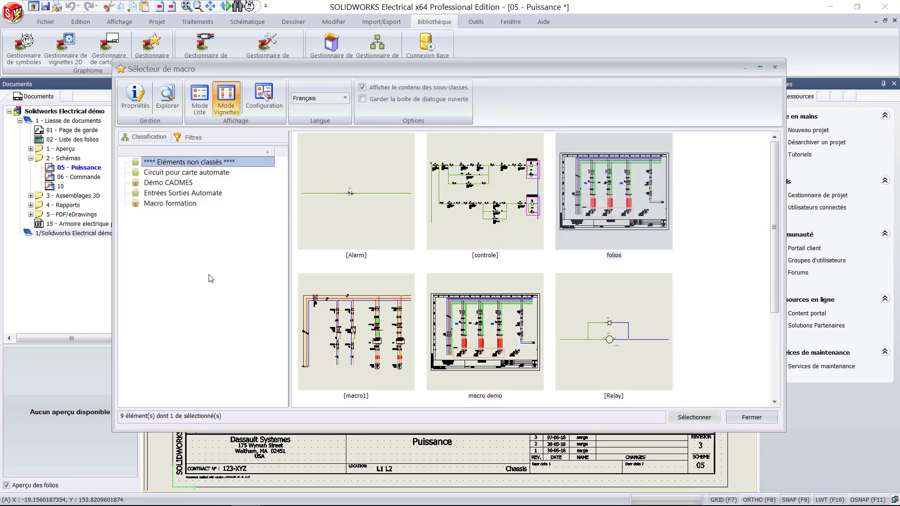
scroll(595, 253, down, 3)
double_click(514, 212)
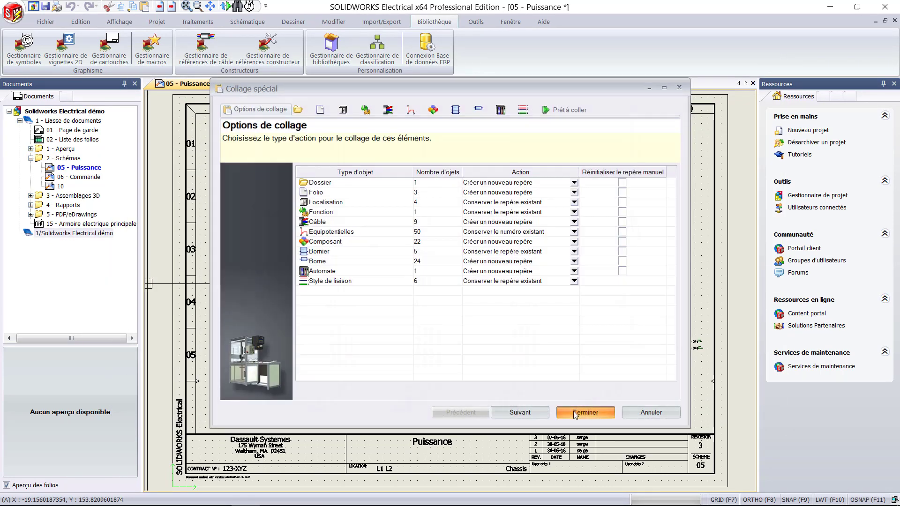
click(573, 412)
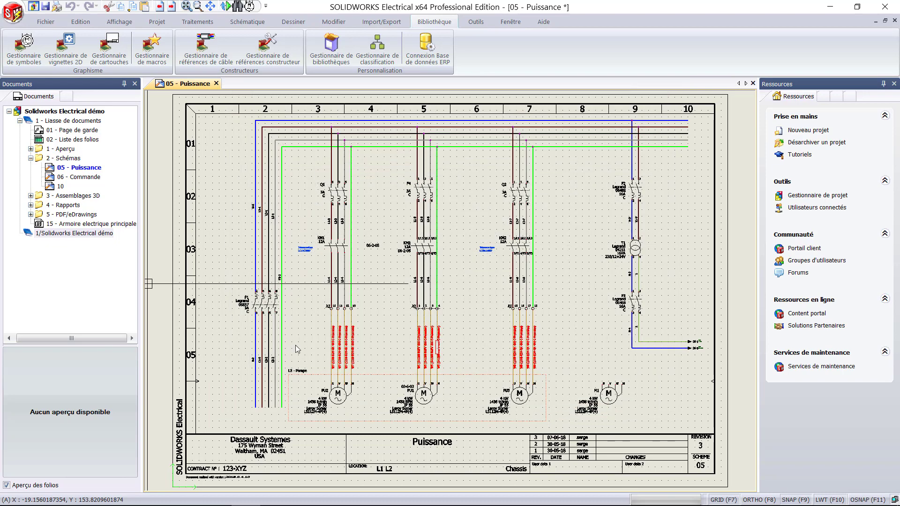
click(19, 233)
click(30, 242)
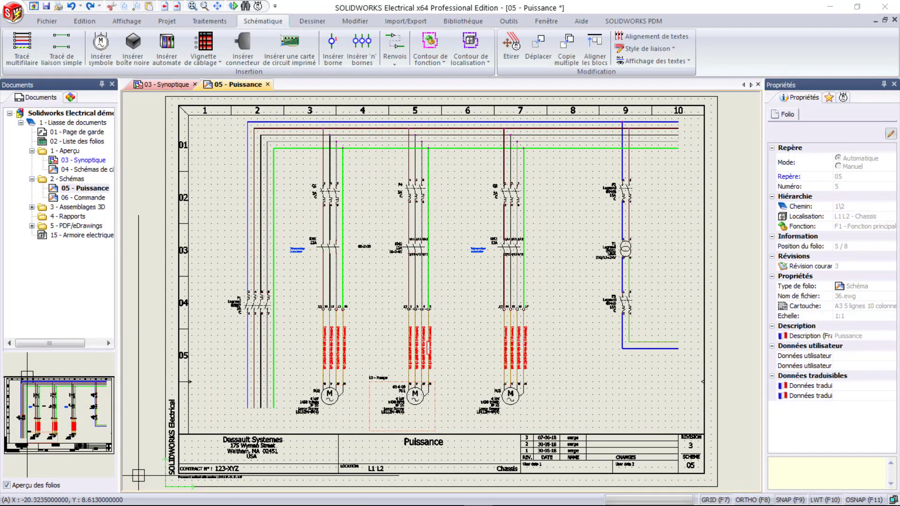
Check motor PU2's location in its component properties, and delete the L3 - Pompe location outline around motor PU1
scroll(376, 474, up, 3)
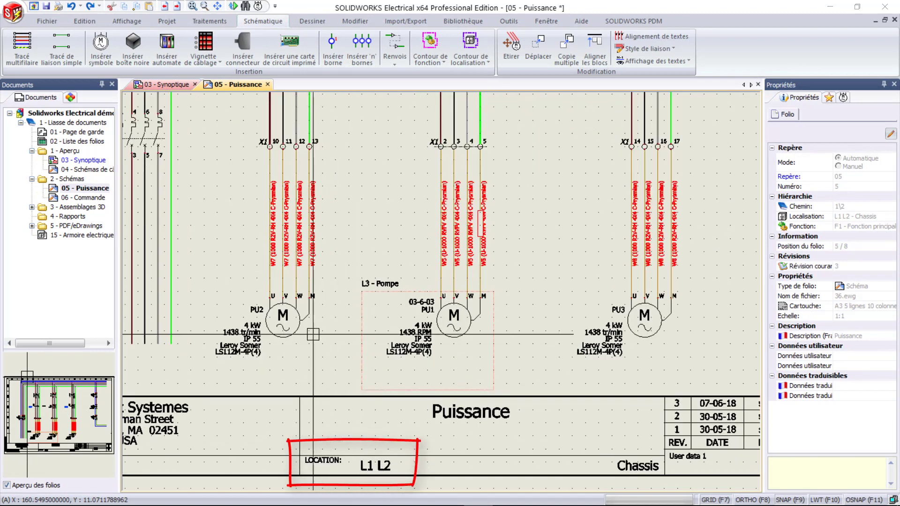
double_click(284, 320)
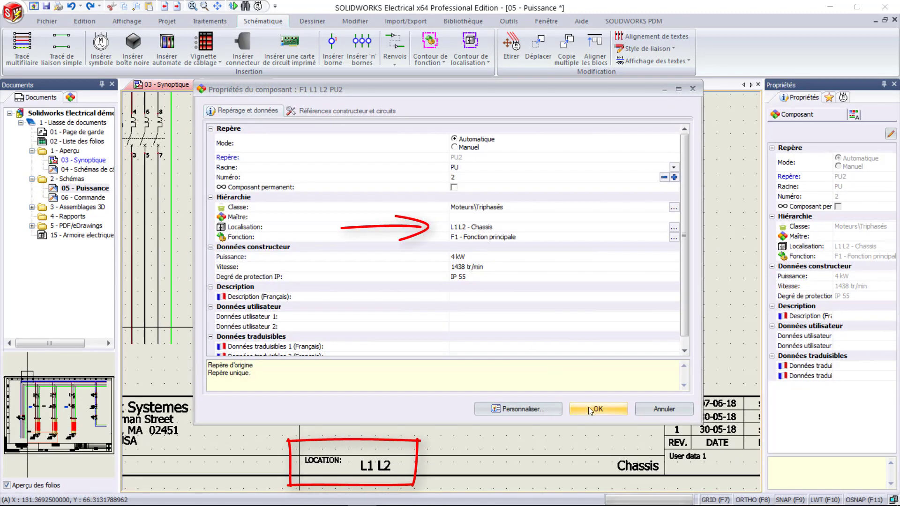
click(588, 408)
click(491, 375)
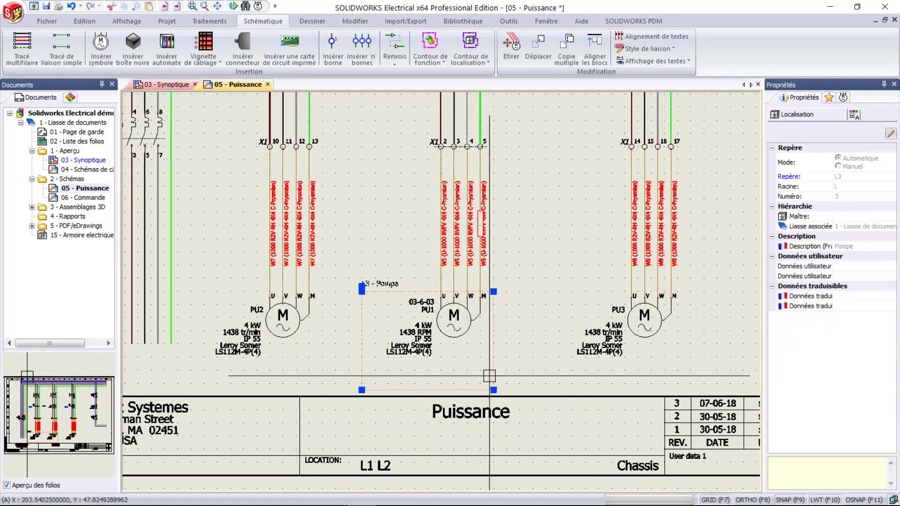
key(Delete)
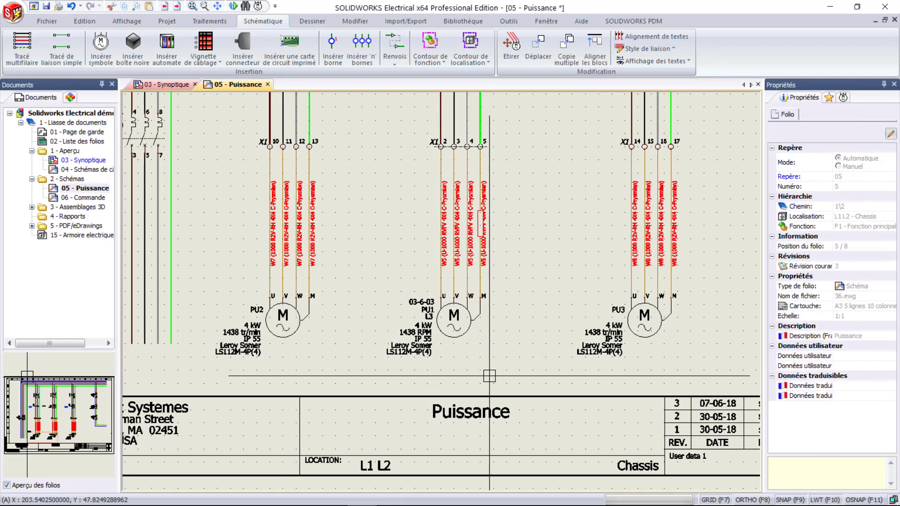
Draw a location outline around the PU2, PU1 and PU3 motors, assign it to L3 - Pompe, and check PU2's location in its properties
click(471, 42)
click(185, 279)
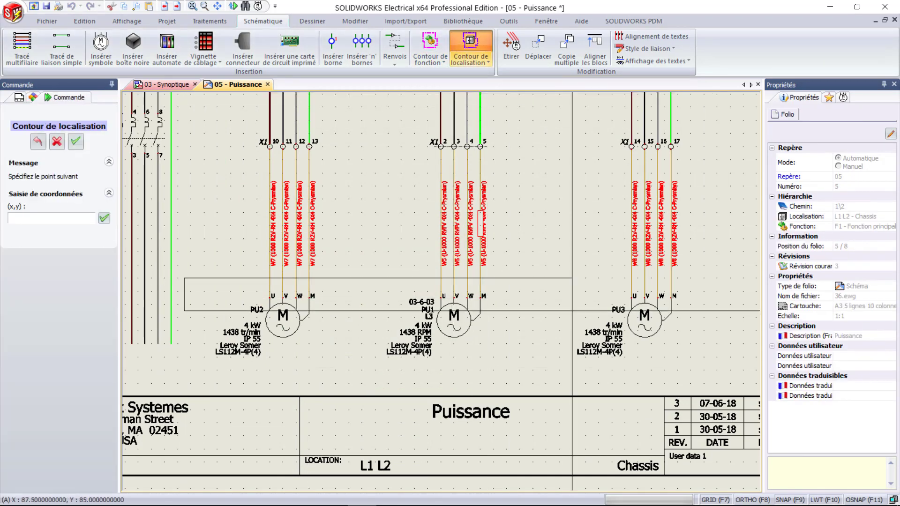
click(754, 370)
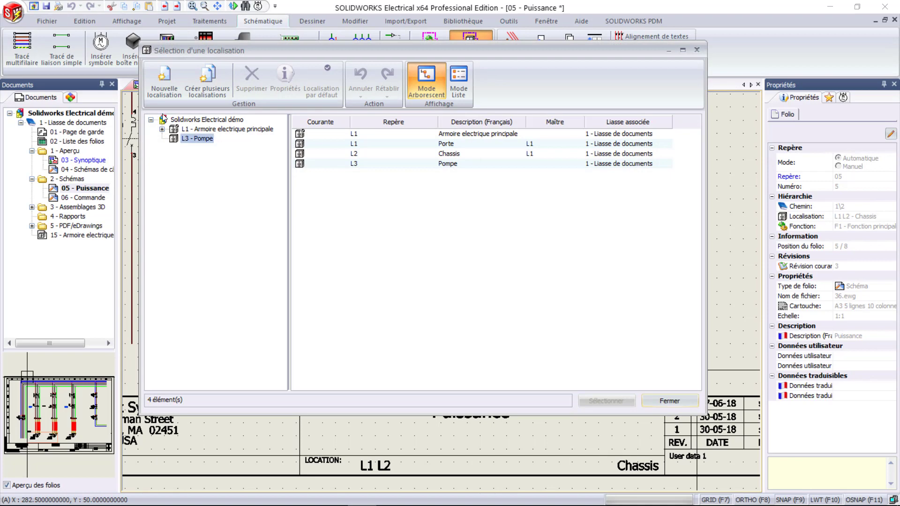
double_click(197, 138)
click(441, 234)
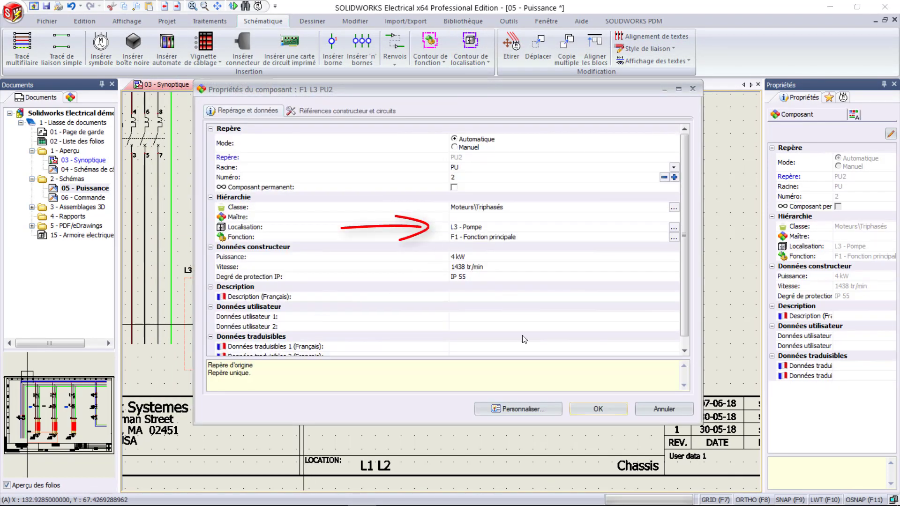
click(598, 409)
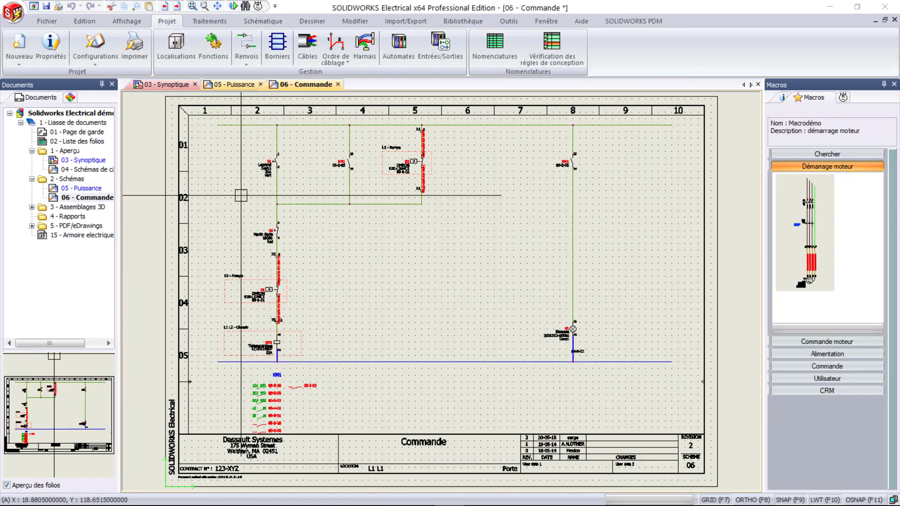
Insert single cross-references linking the 24V and neutral lines of 05 - Puissance to the matching lines of 06 - Commande
scroll(217, 360, up, 2)
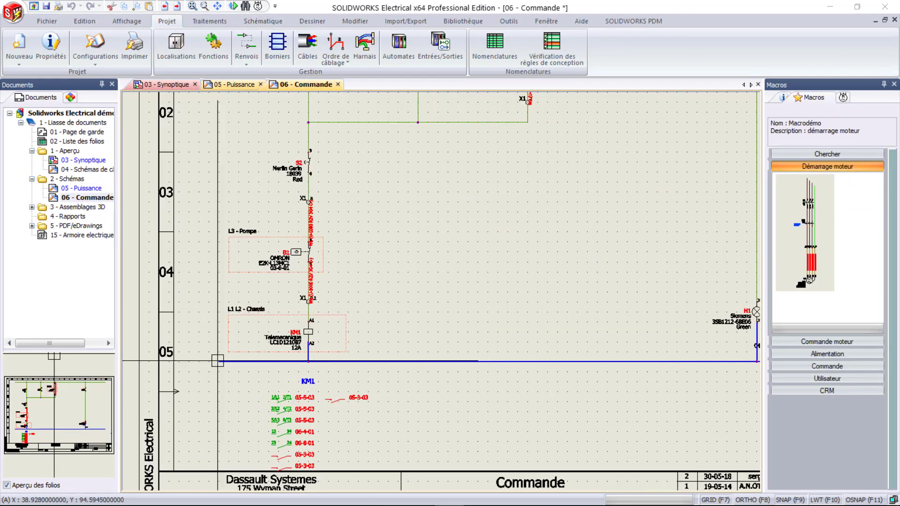
click(246, 47)
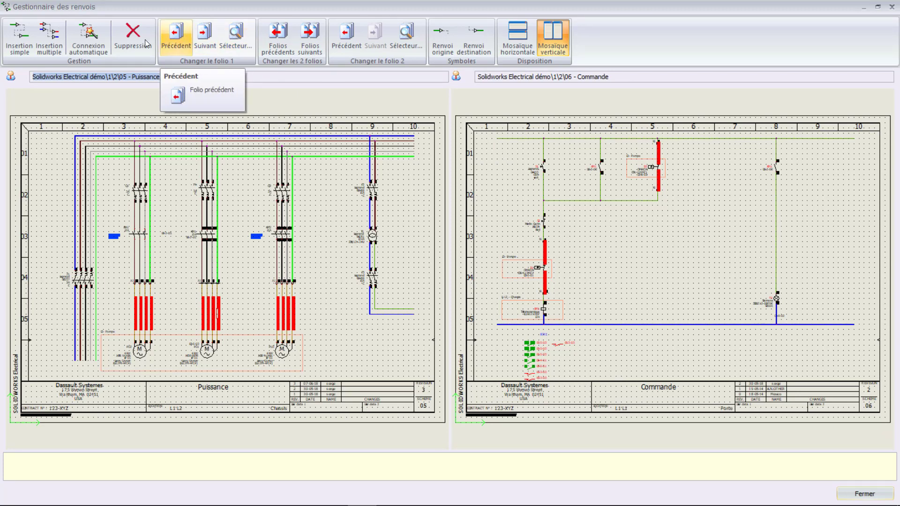
click(20, 41)
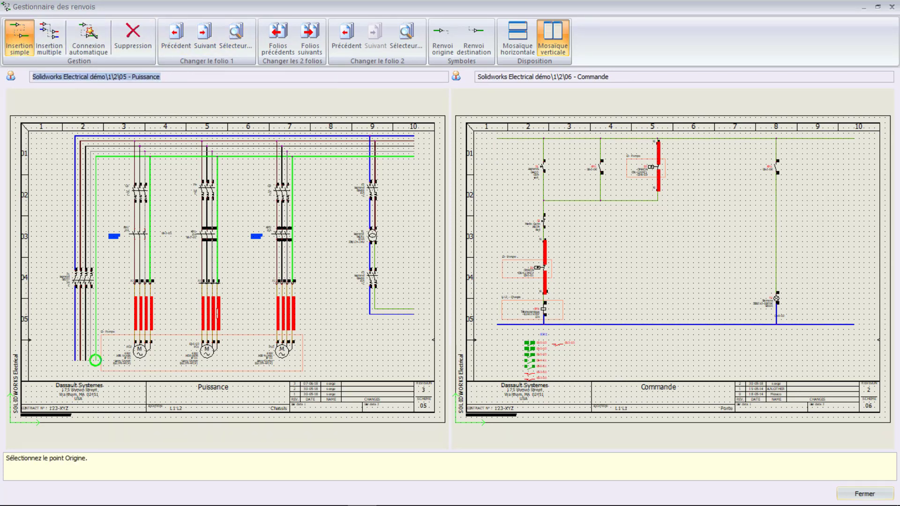
click(412, 309)
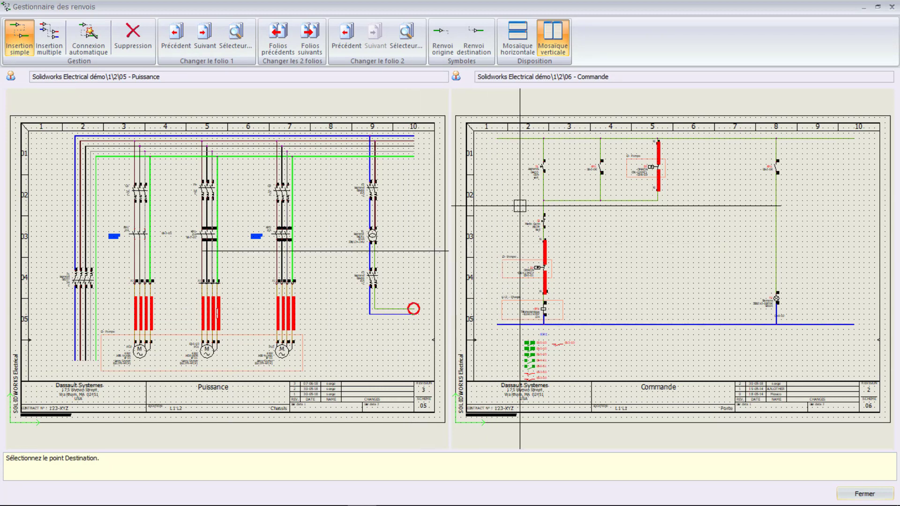
click(497, 139)
click(496, 324)
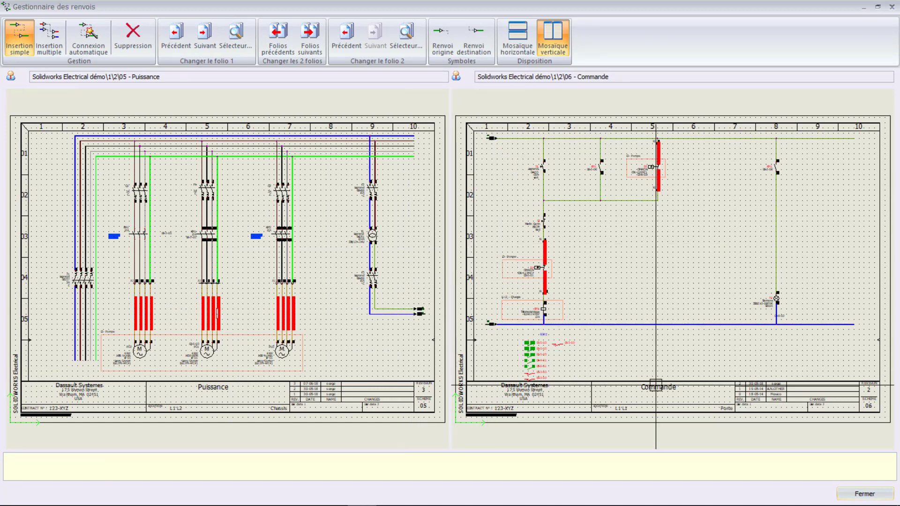
click(865, 493)
Follow the neutral line's cross-reference to its origin on 05 - Puissance, and return through the 24V cross-reference to its destination on 06 - Commande
scroll(205, 362, up, 5)
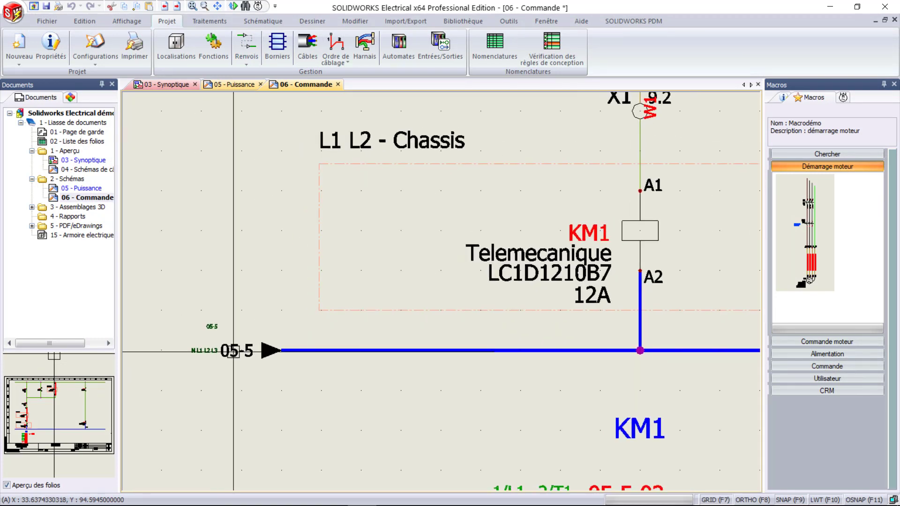
right_click(242, 350)
mouse_move(286, 357)
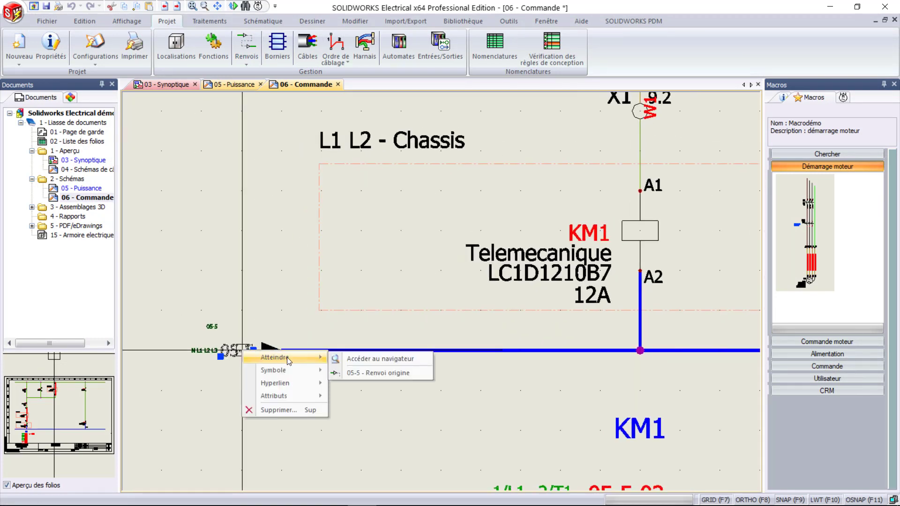
click(353, 372)
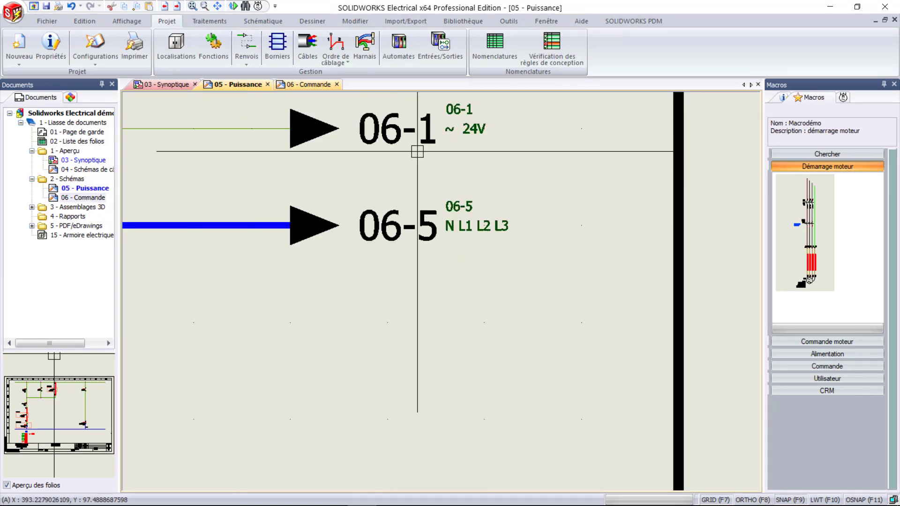
right_click(425, 131)
mouse_move(434, 137)
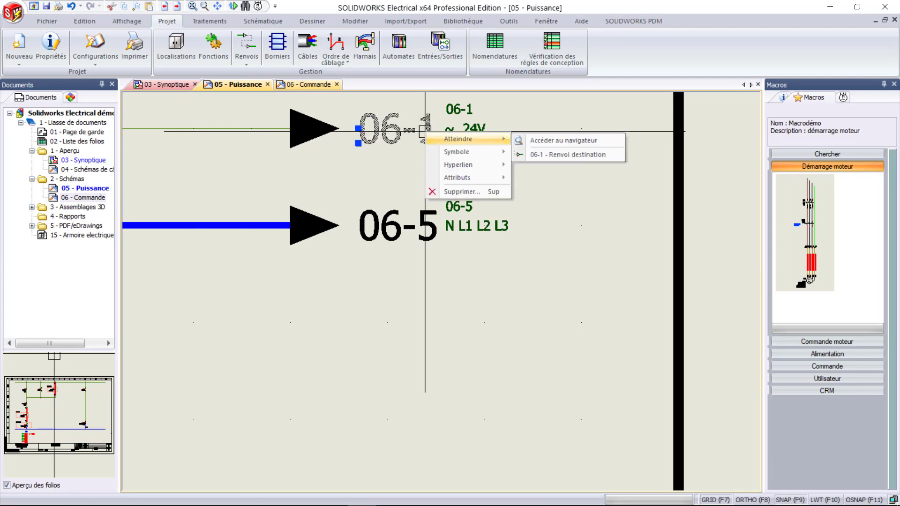
click(531, 153)
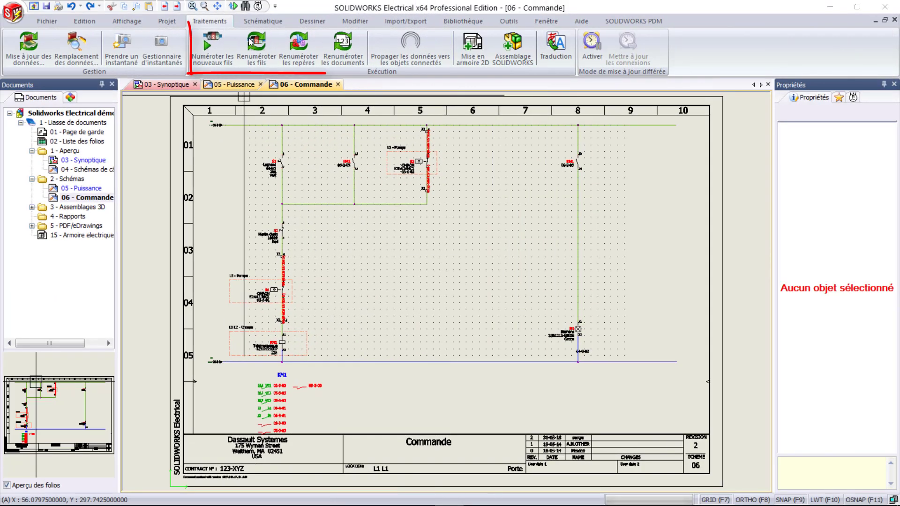
Number the new wires, and inspect the wire marks on the 06 - Commande schematic
click(209, 44)
click(485, 288)
scroll(286, 214, up, 3)
middle_drag(342, 358, 295, 225)
scroll(549, 285, down, 4)
middle_drag(614, 273, 406, 297)
scroll(548, 282, up, 3)
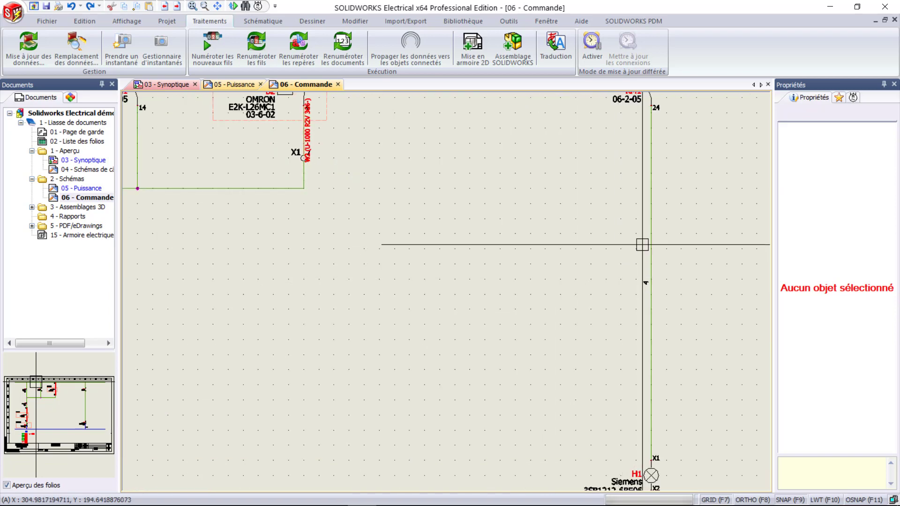
Examine the predefined formulas, variables and functions available for the equipotential mark of the ~ 24V wire style above lamp H1
click(643, 245)
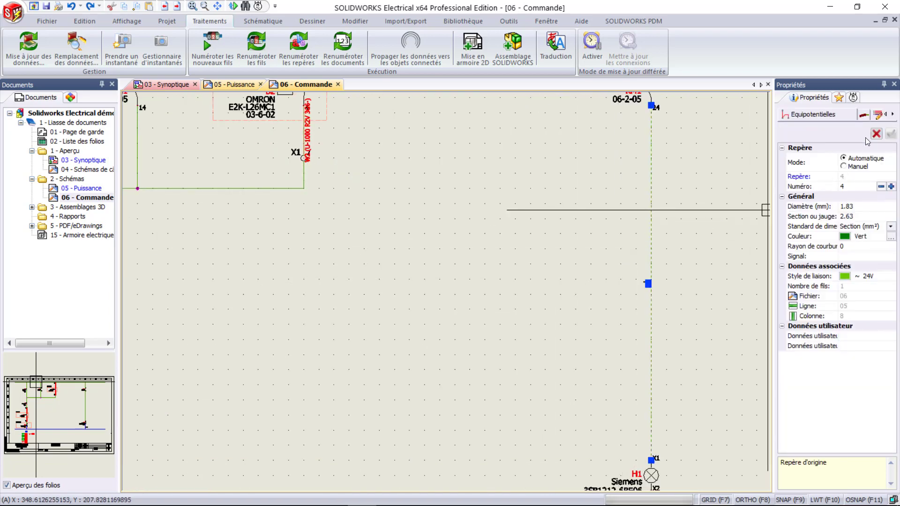
click(877, 114)
click(891, 227)
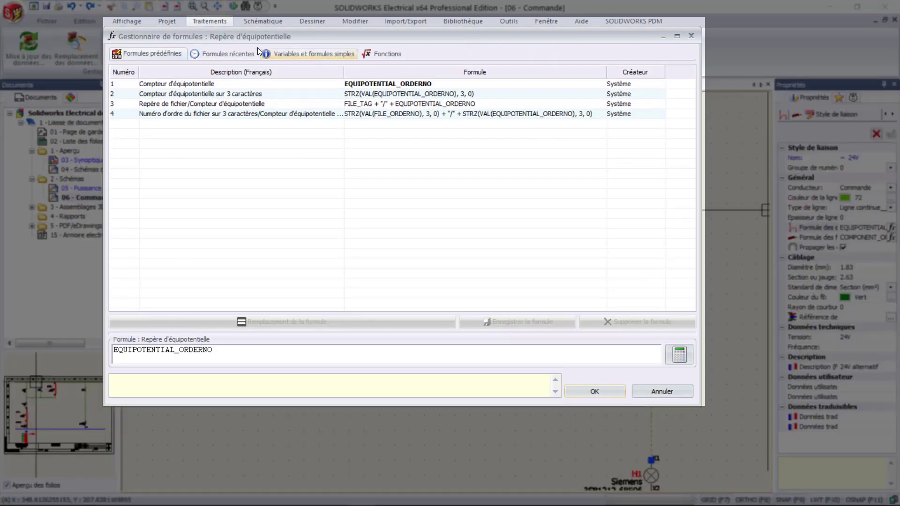
click(228, 54)
click(283, 53)
scroll(238, 87, up, 1)
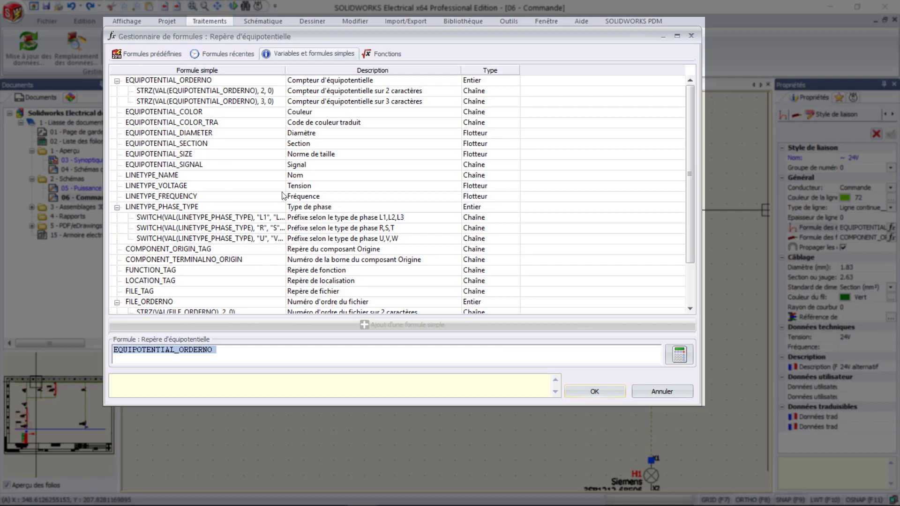
click(382, 53)
click(117, 81)
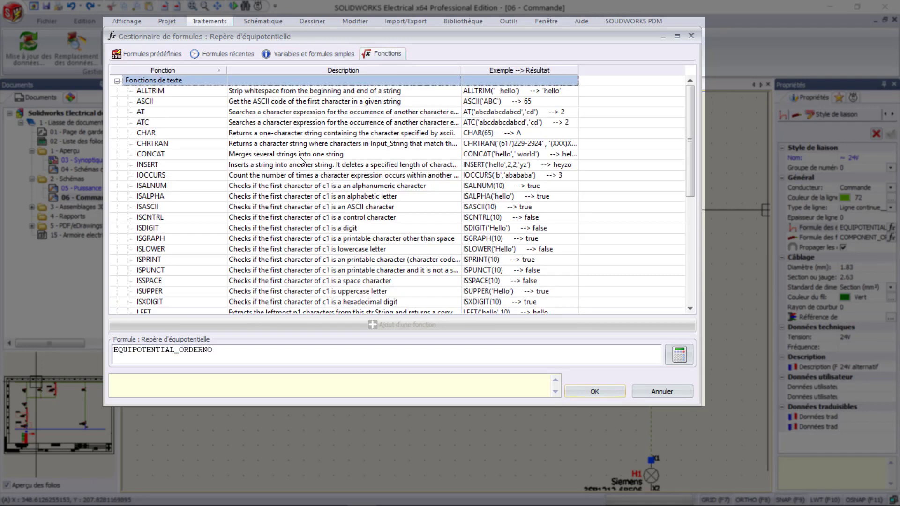
scroll(296, 156, down, 6)
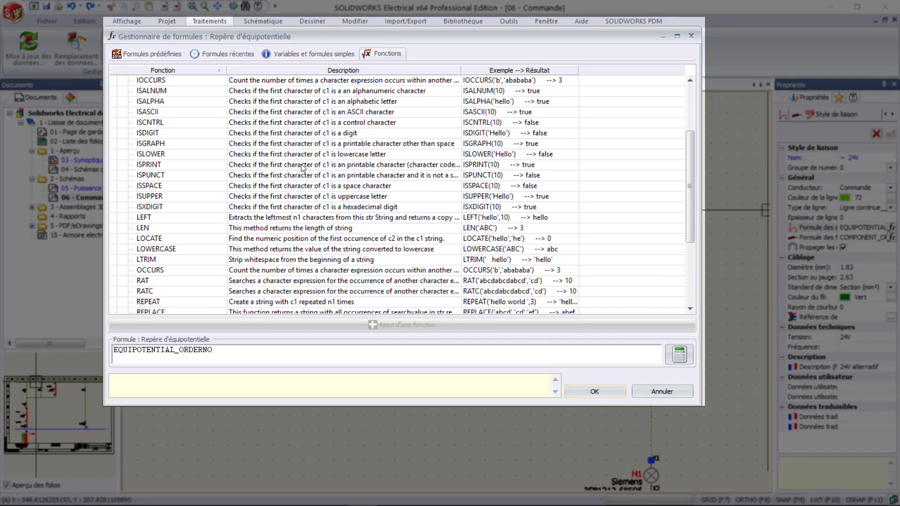
click(589, 390)
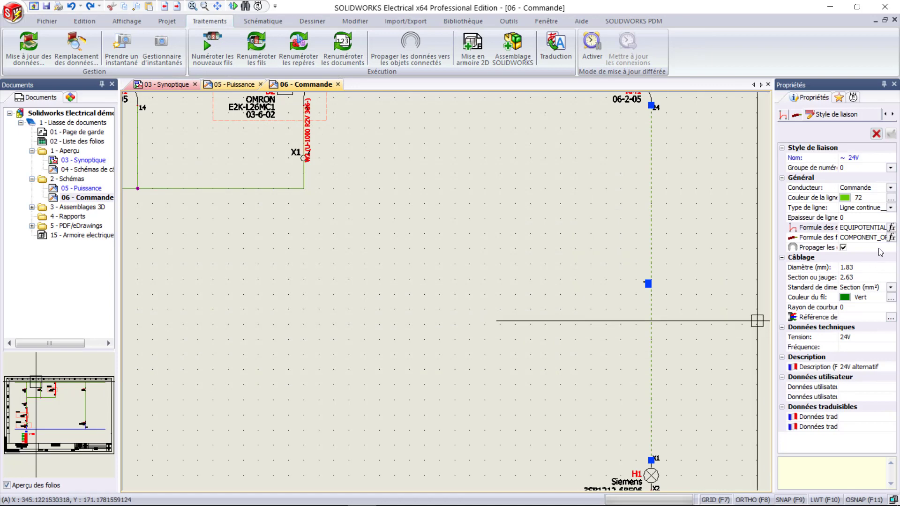
Examine the ~ 24V style's wire mark formula, its available variables and the predefined Démo formula
click(892, 237)
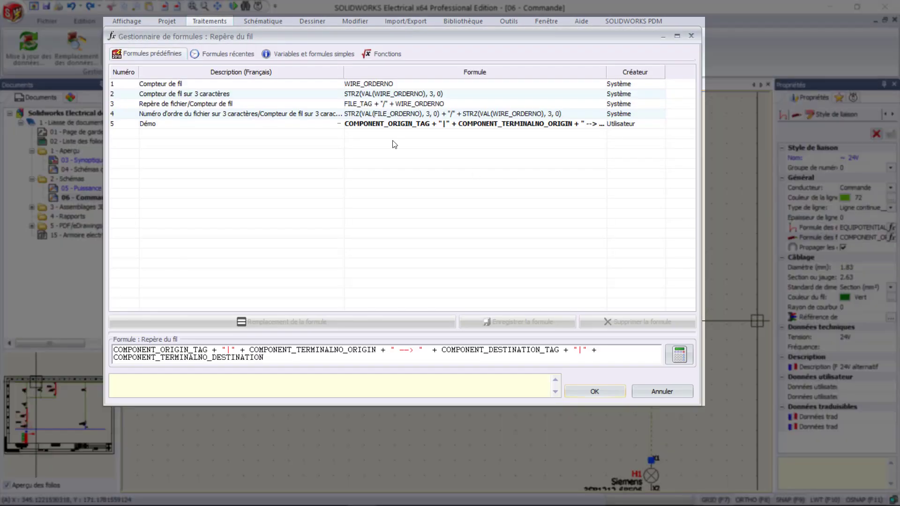
click(288, 53)
scroll(213, 182, up, 3)
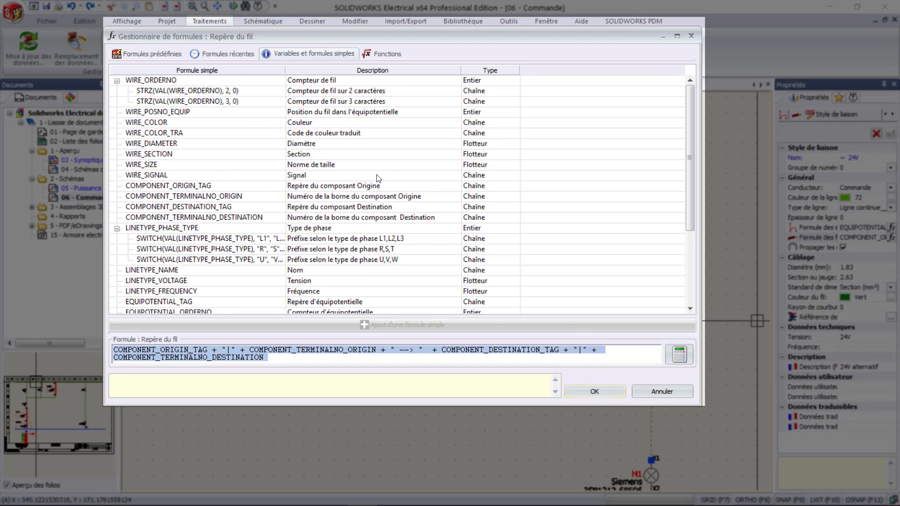
click(150, 54)
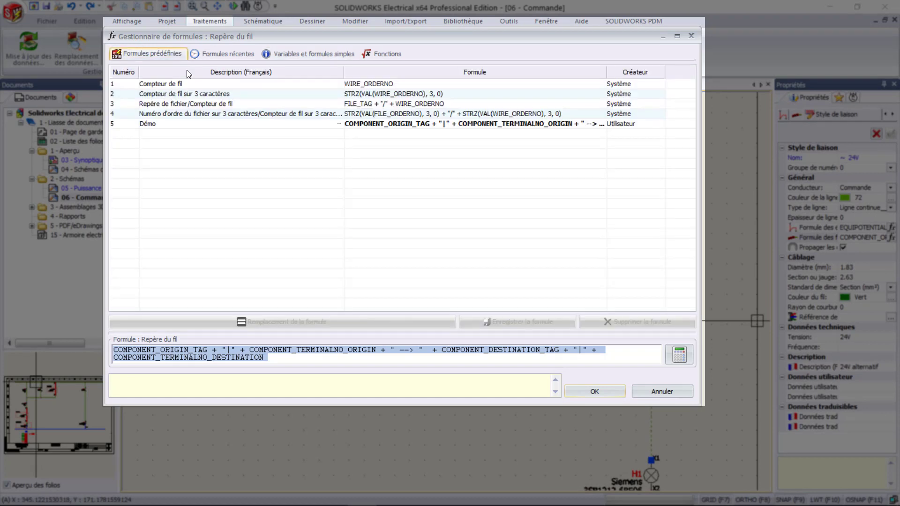
click(361, 124)
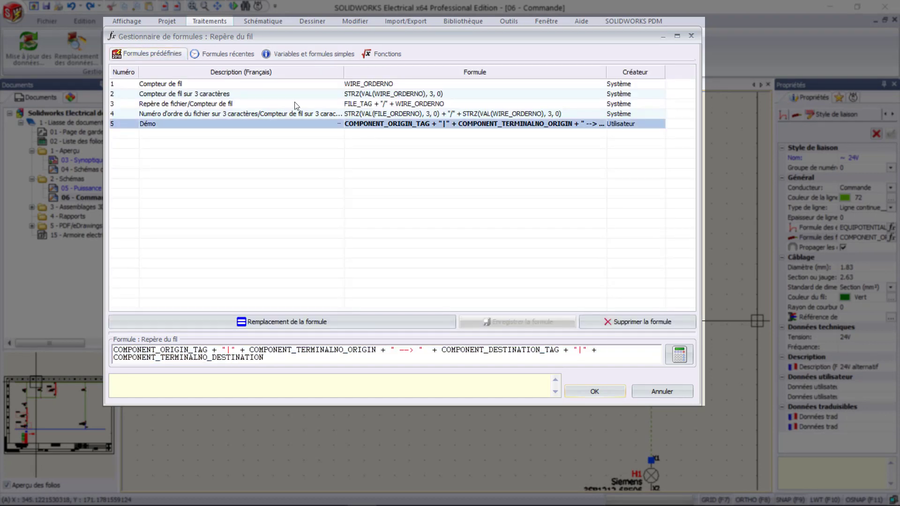
Test the Démo wire mark formula with km1 as COMPONENT_DESTINATION_TAG, and leave the formula manager without saving changes
click(679, 355)
click(427, 142)
text(km1)
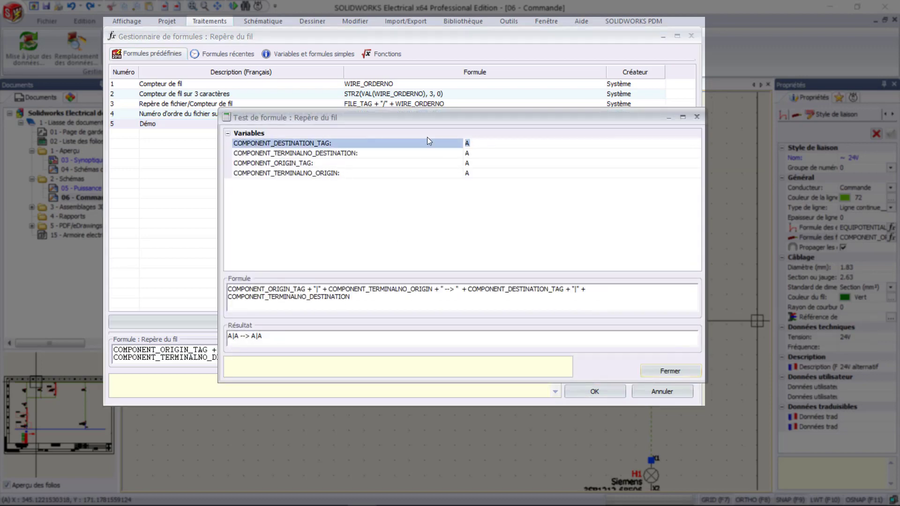
click(426, 173)
click(670, 372)
click(661, 392)
key(Escape)
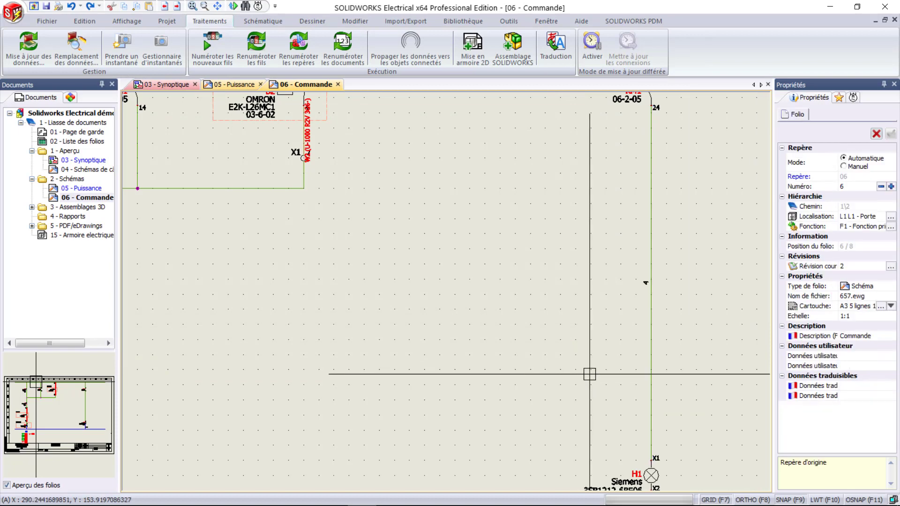
Switch the project's wire style numbering from equipotential to individual wire (Fil), and apply it
click(166, 21)
click(95, 49)
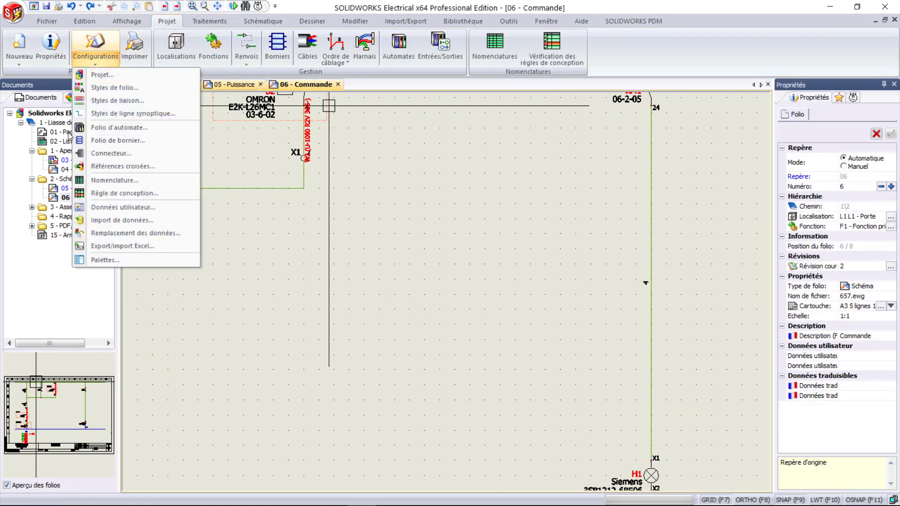
click(118, 103)
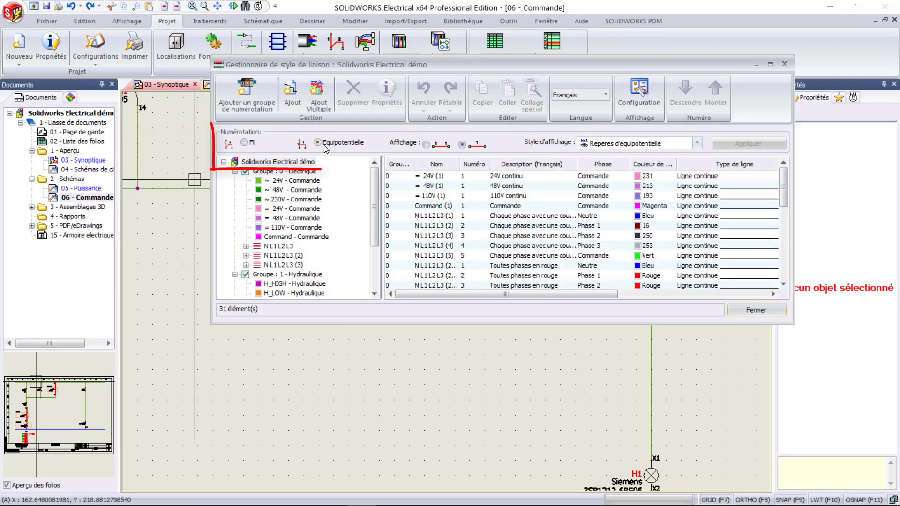
click(772, 147)
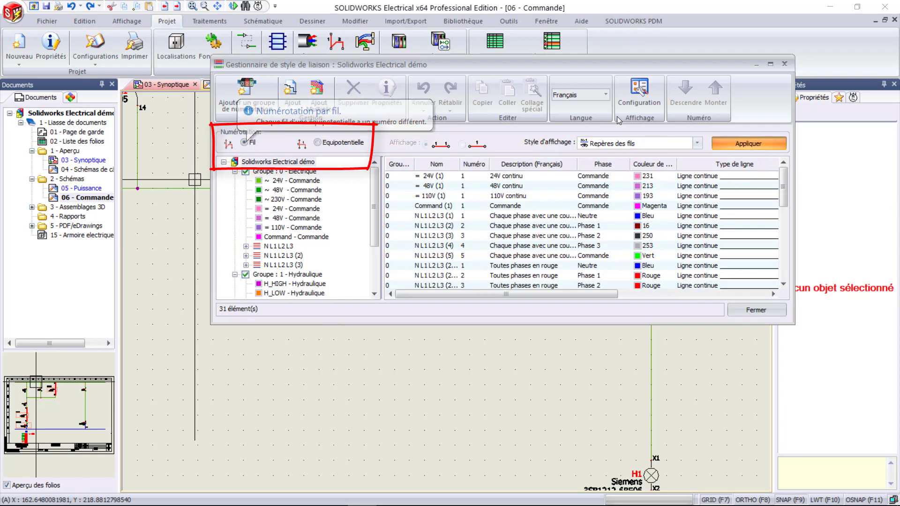
click(752, 308)
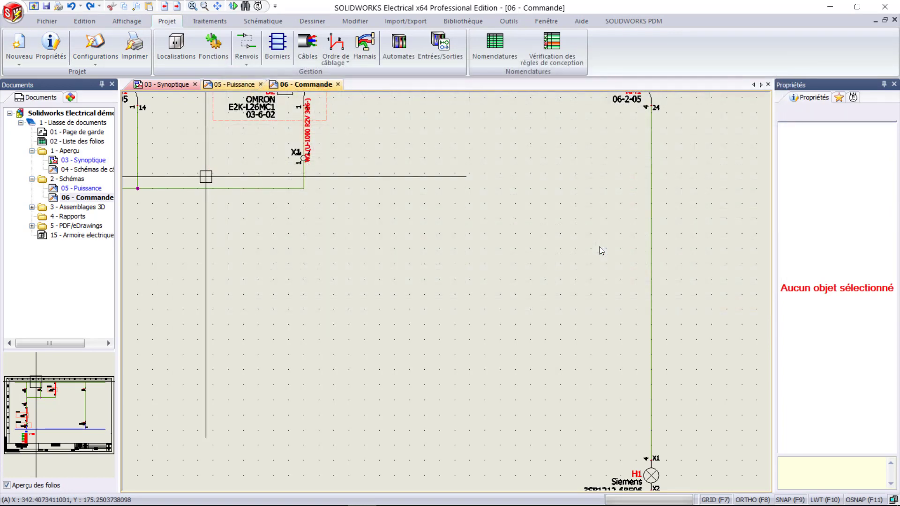
Renumber the wires across the whole project by recalculating wire numbers, keeping the manual ones
click(210, 21)
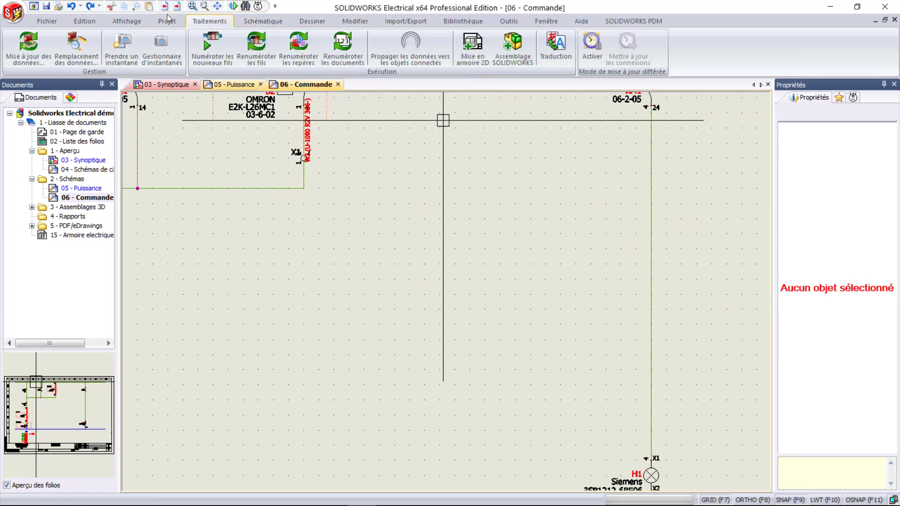
click(257, 49)
click(282, 282)
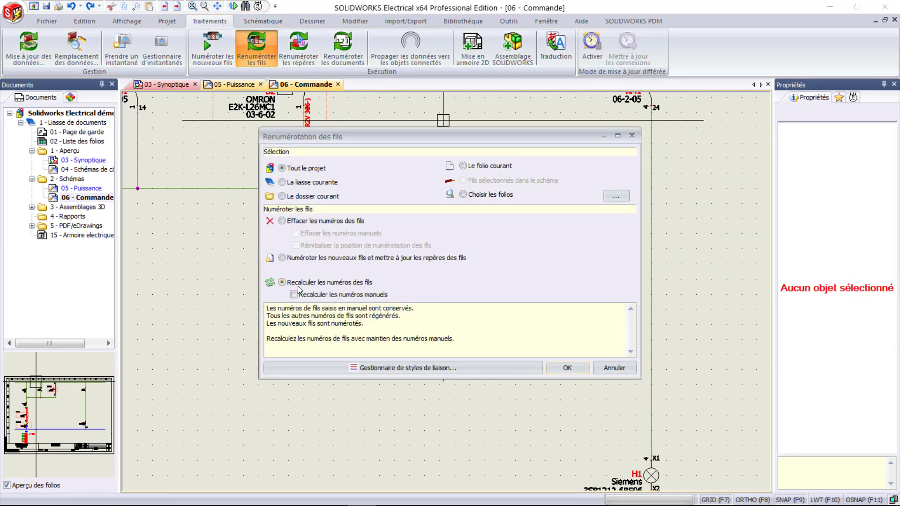
click(567, 368)
click(473, 297)
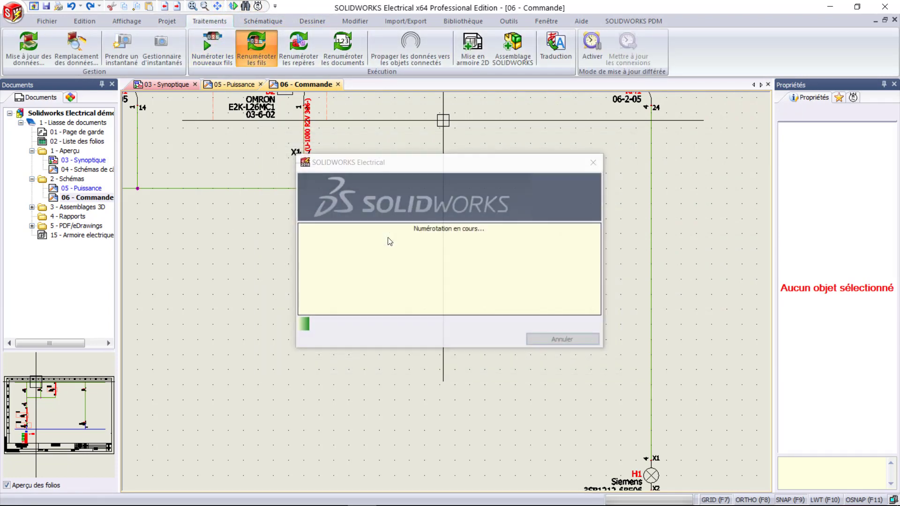
scroll(671, 323, up, 3)
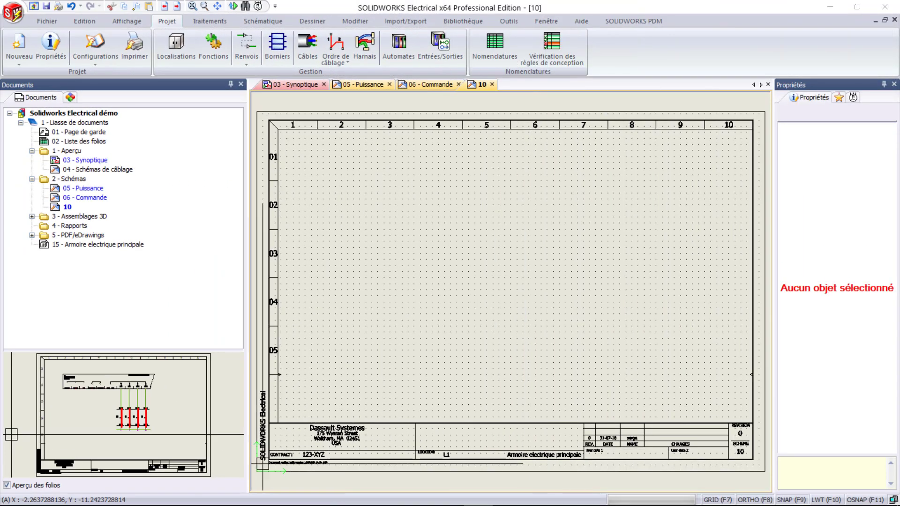
Add a manufacturer PLC to the project, filtering the Schneider Electric references to 12 circuits and picking SR3B101B
click(403, 49)
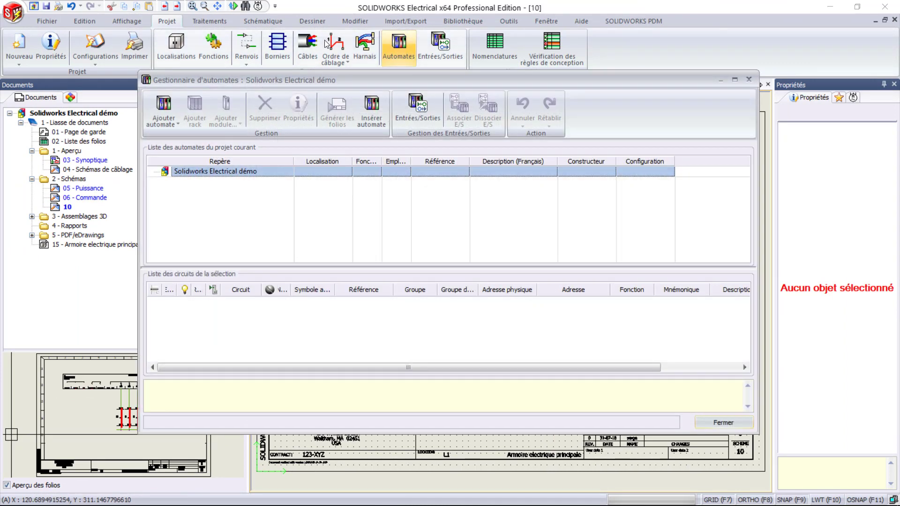
click(170, 120)
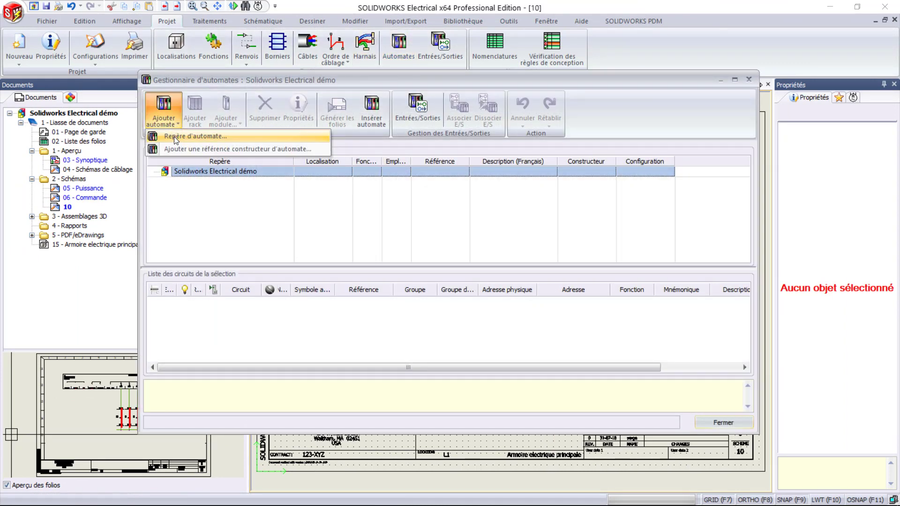
click(139, 117)
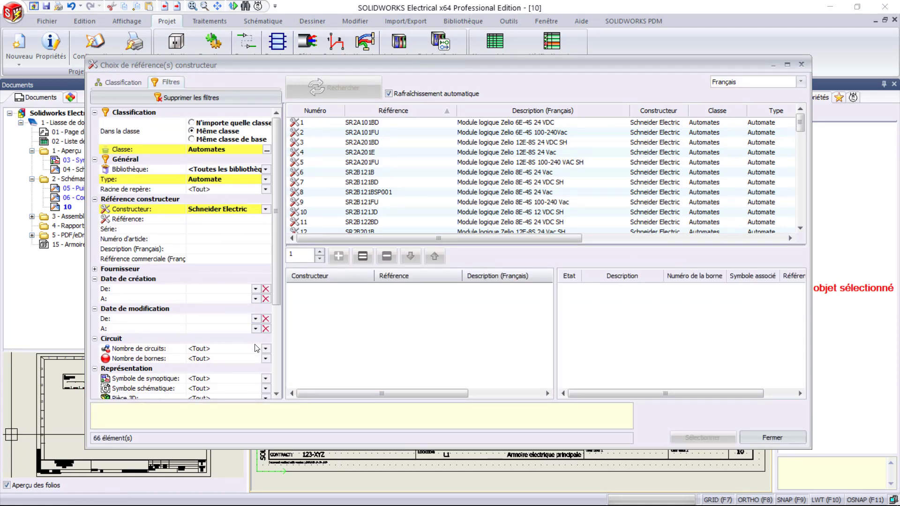
click(266, 349)
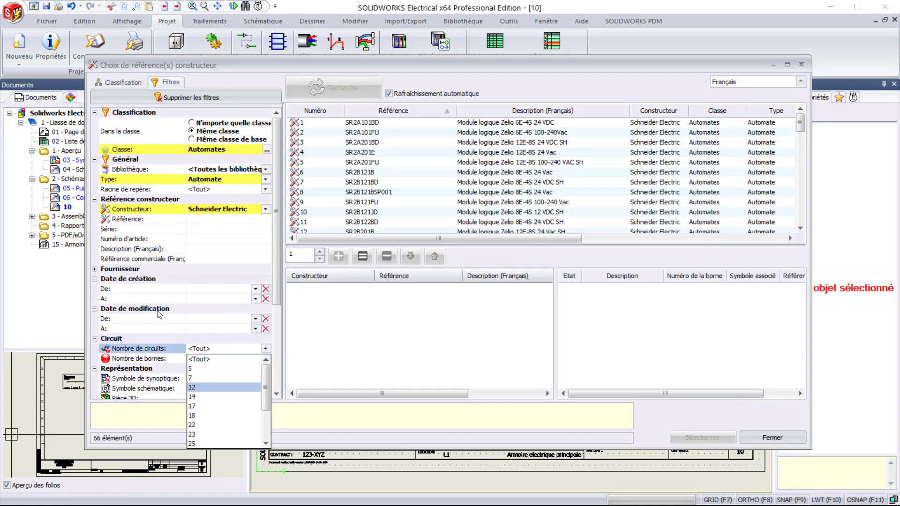
click(192, 387)
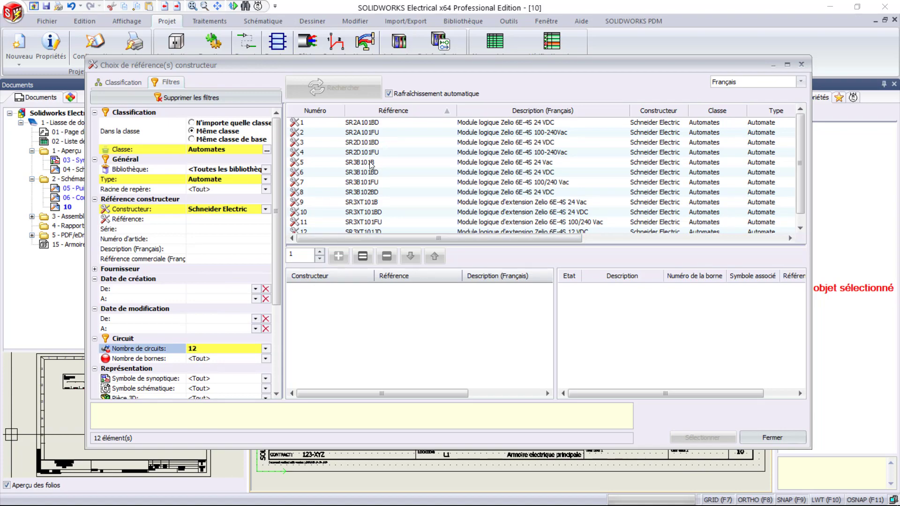
click(370, 163)
click(339, 256)
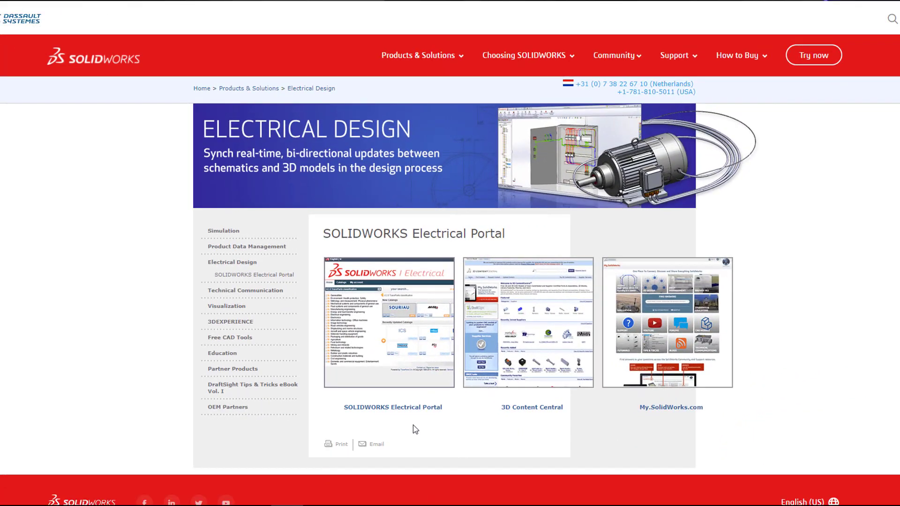
Switch to the SOLIDWORKS Electrical content portal and browse its manufacturer parts catalogs
click(422, 347)
click(469, 257)
click(469, 270)
click(462, 298)
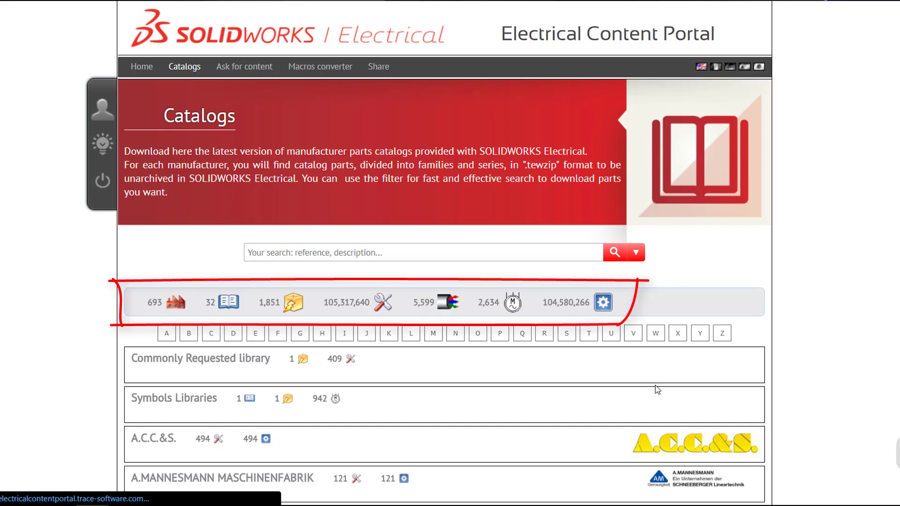
scroll(658, 390, down, 20)
scroll(445, 253, down, 20)
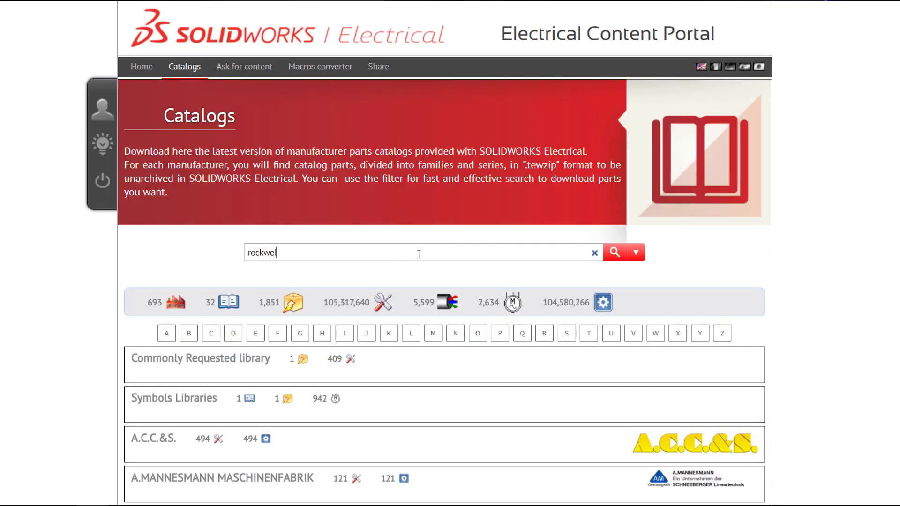
Search the portal catalogs for rockwell and look through the results
text(l)
key(Return)
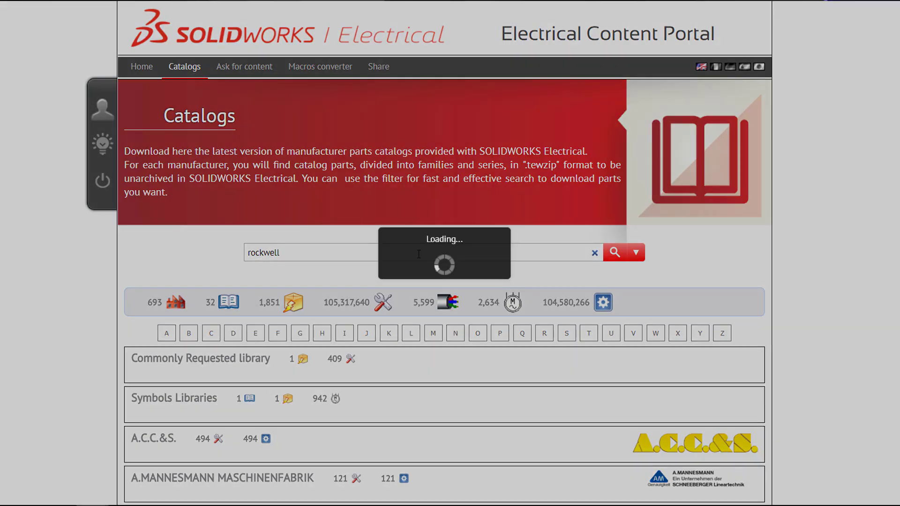
scroll(419, 254, down, 5)
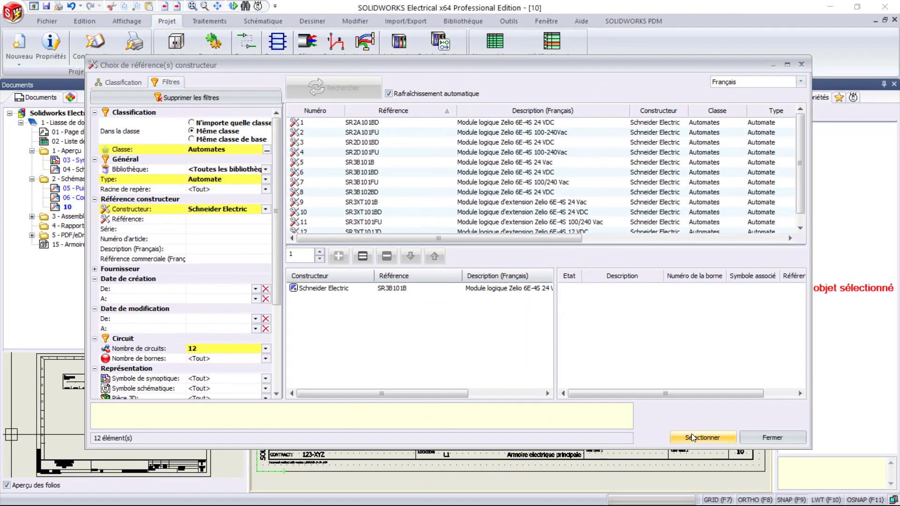
Return to SOLIDWORKS Electrical, confirm the chosen PLC reference, and start inserting PLC N1 dynamically in folio 10
click(692, 436)
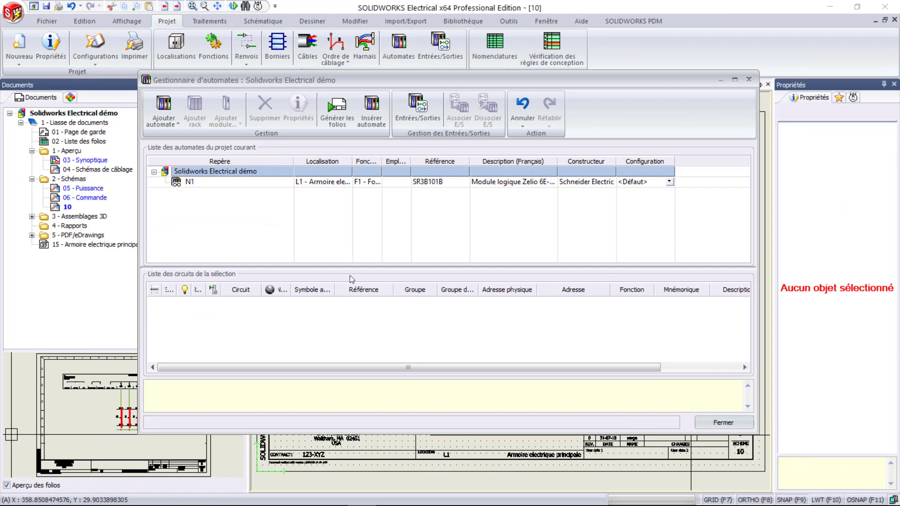
click(229, 183)
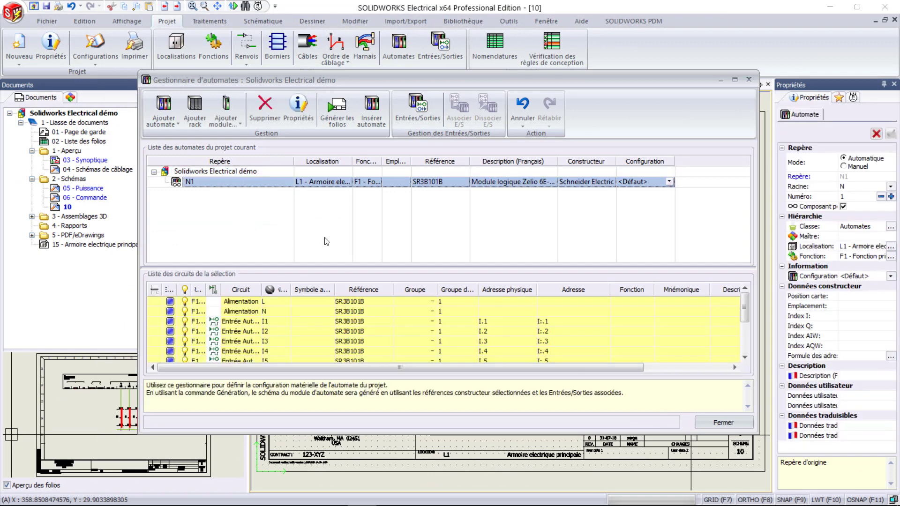
click(371, 109)
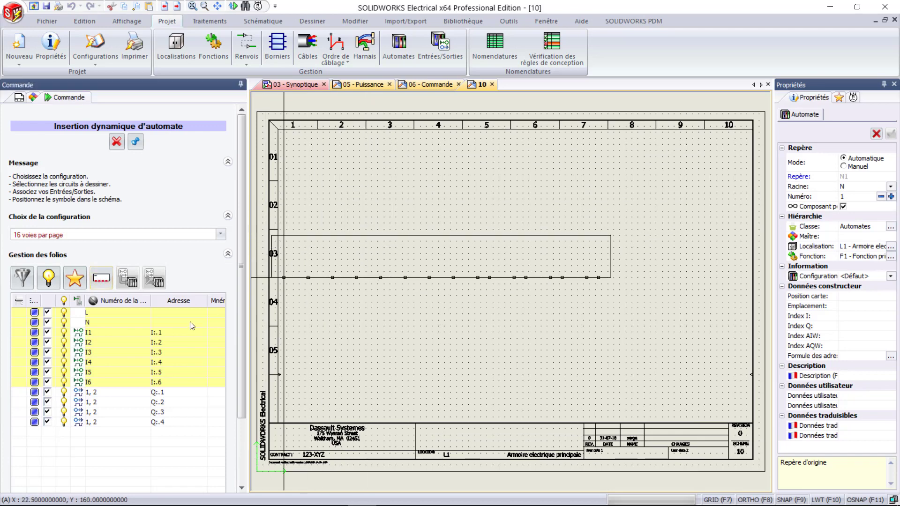
Exclude inputs I5 and I6 and the four outputs Q:.1 to Q:.4 from the circuits to draw
click(20, 421)
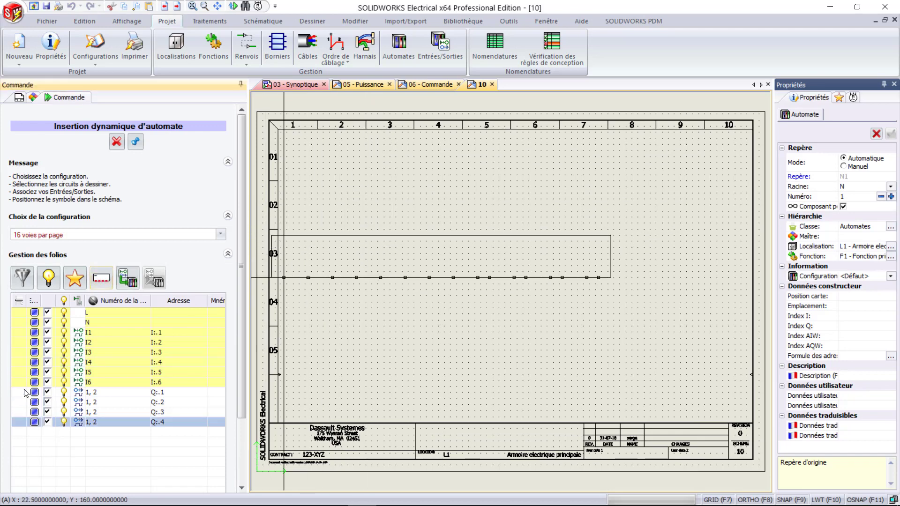
shift+click(26, 393)
click(55, 381)
click(54, 373)
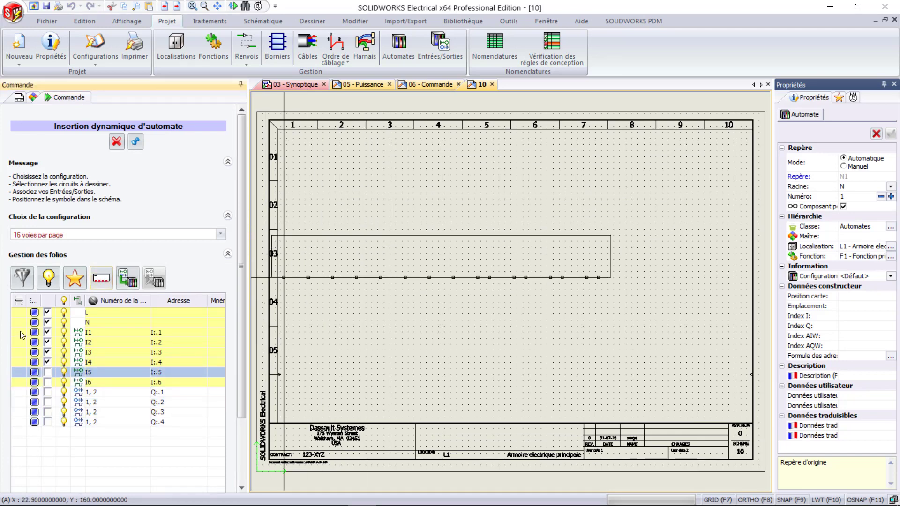
Create and associate new PLC inputs for the circuits I1 to I4
click(20, 332)
shift+click(17, 361)
right_click(16, 361)
click(68, 371)
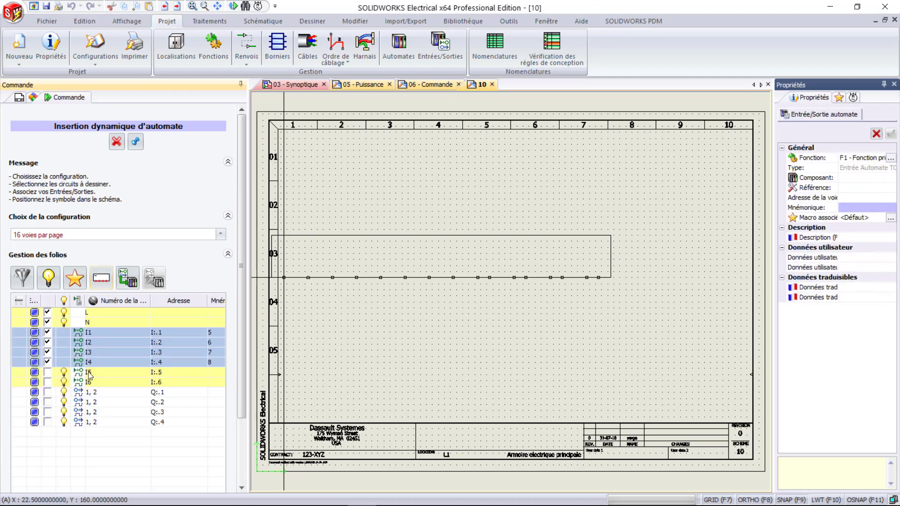
Place the PLC's I1 to I4 section with its associated macros and the Q:.1 to Q:.4 section beside it, and end the insertion
click(83, 284)
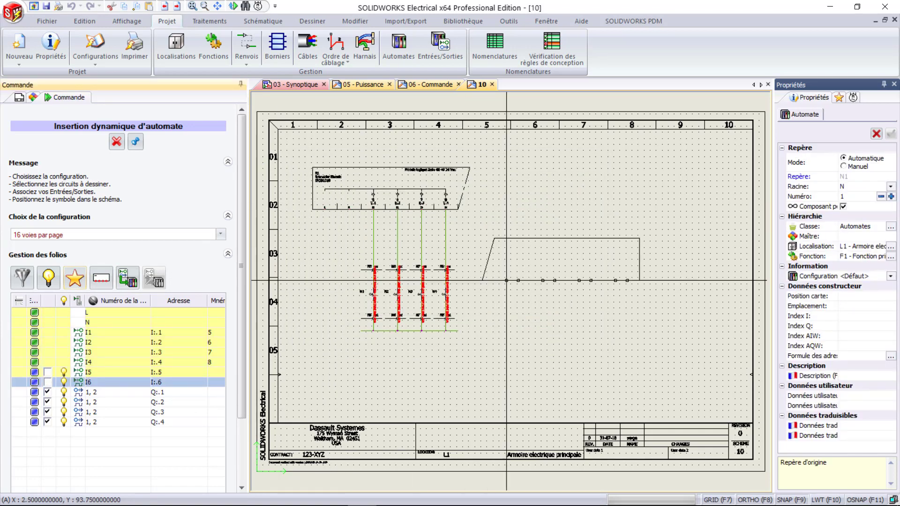
click(587, 209)
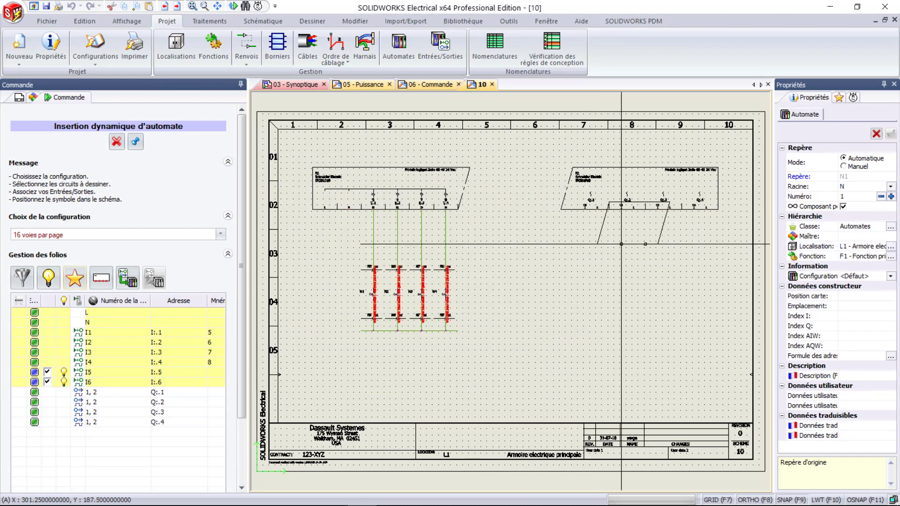
key(Escape)
Open the PLC manager from the input section's symbol in folio 10, and bring up the inputs/outputs manager
scroll(421, 250, up, 2)
middle_drag(421, 255, 509, 307)
middle_drag(413, 226, 384, 305)
click(435, 209)
right_click(435, 209)
click(492, 322)
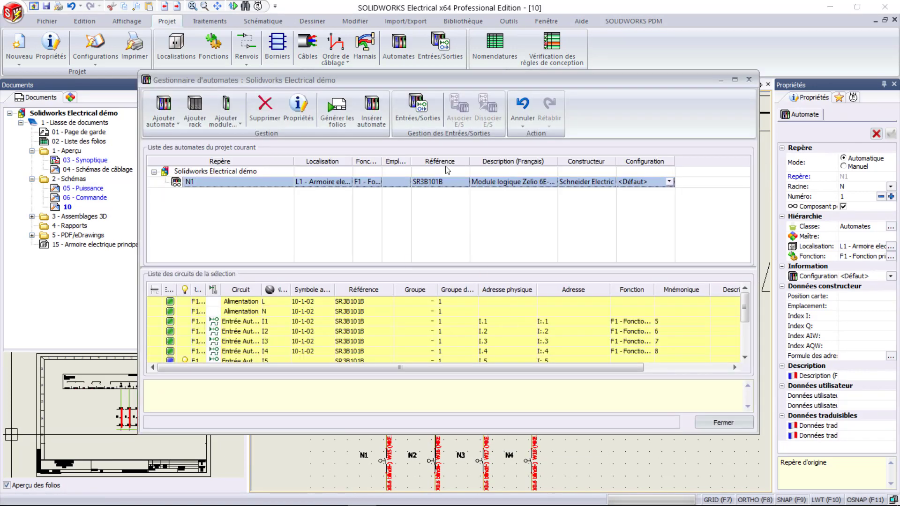
click(418, 110)
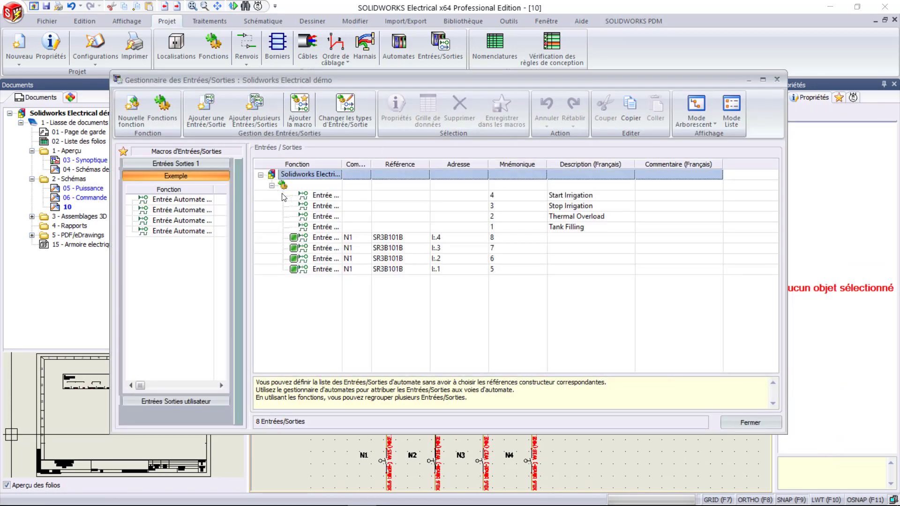
Open the four N1 inputs' properties together, and copy the descriptions Start Irrigation to Tank Filling (D196:D199) from the PLC_info workbook in Excel
click(574, 238)
shift+click(570, 269)
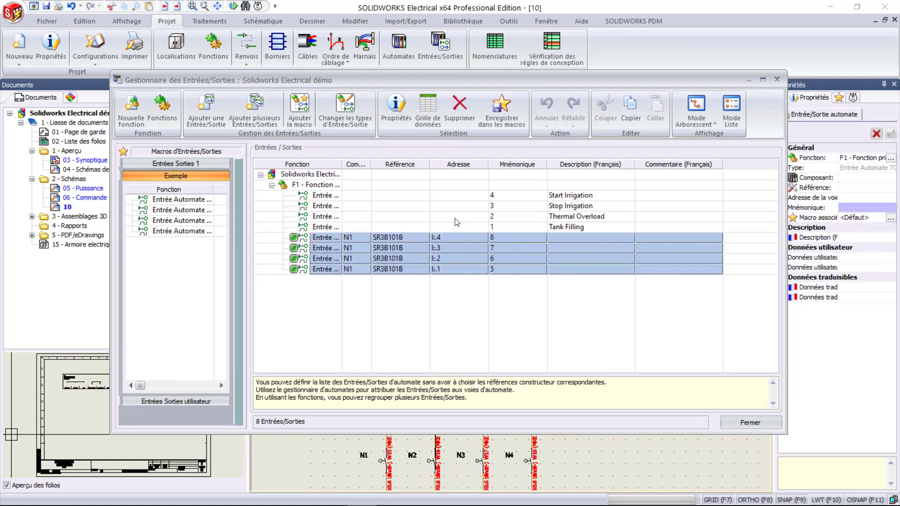
click(396, 108)
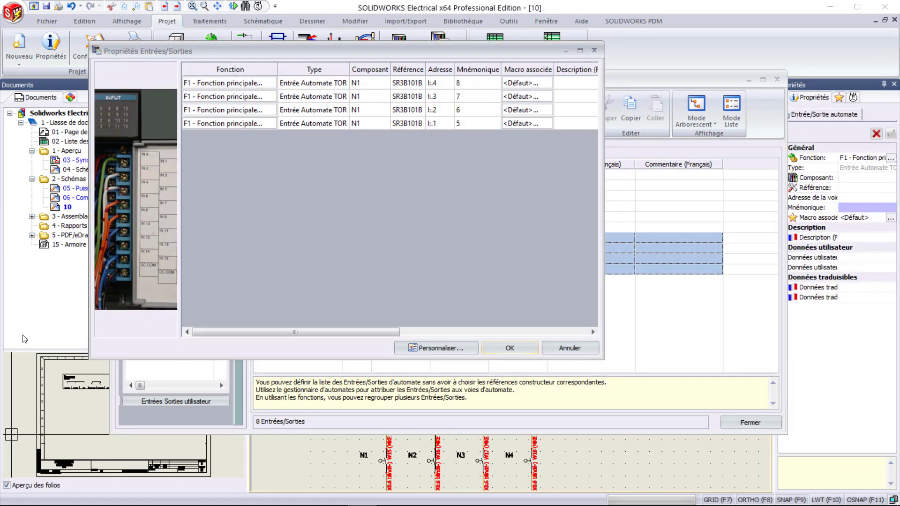
drag(230, 53, 444, 60)
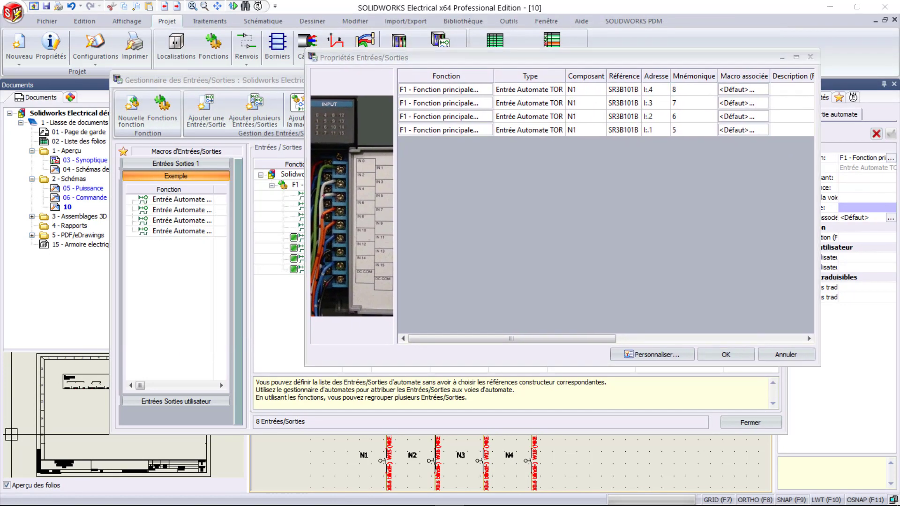
key(alt+Tab)
key(ctrl+c)
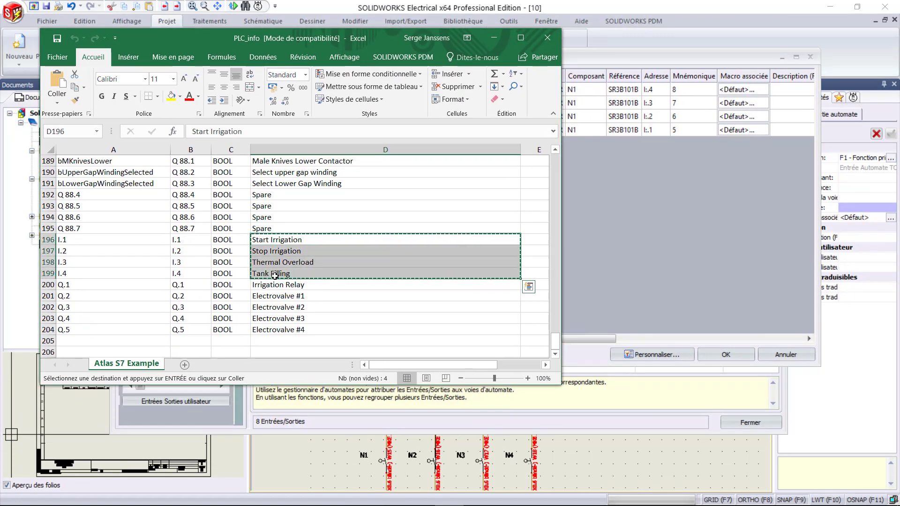
Back in SOLIDWORKS Electrical, paste the copied texts as the four inputs' French descriptions, apply them, and close both managers
key(alt+Tab)
key(ctrl+v)
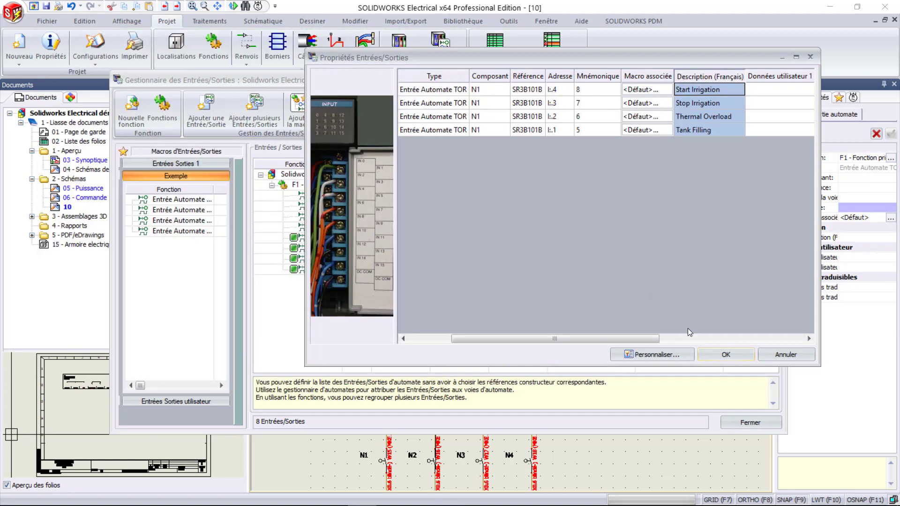
click(726, 355)
click(749, 423)
click(740, 423)
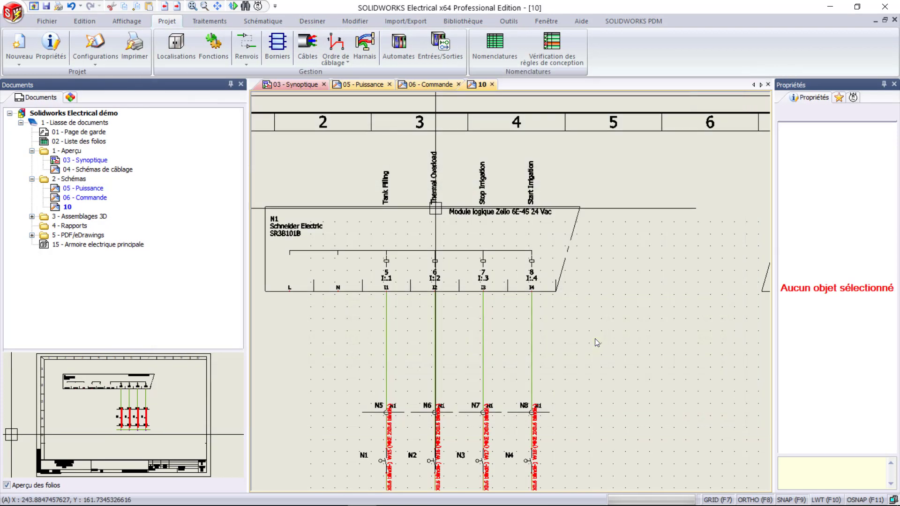
scroll(595, 338, up, 3)
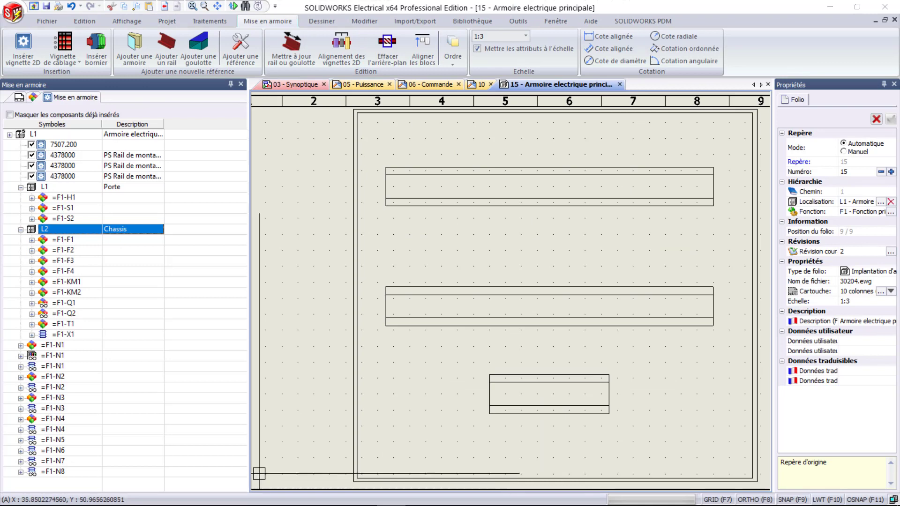
Insert circuit breakers F1 to F4 on the cabinet layout's upper rail, in a horizontal row with a spacing of 5
click(68, 242)
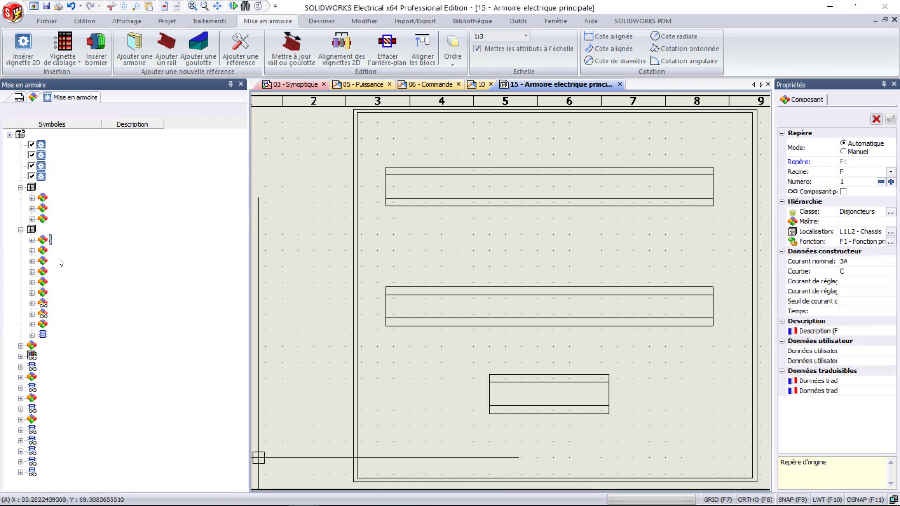
shift+click(56, 272)
right_click(56, 275)
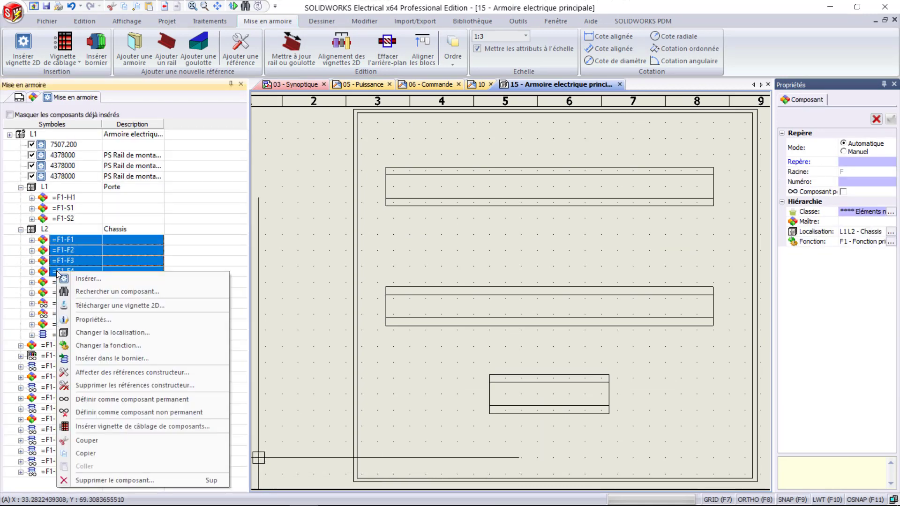
click(79, 282)
key(Return)
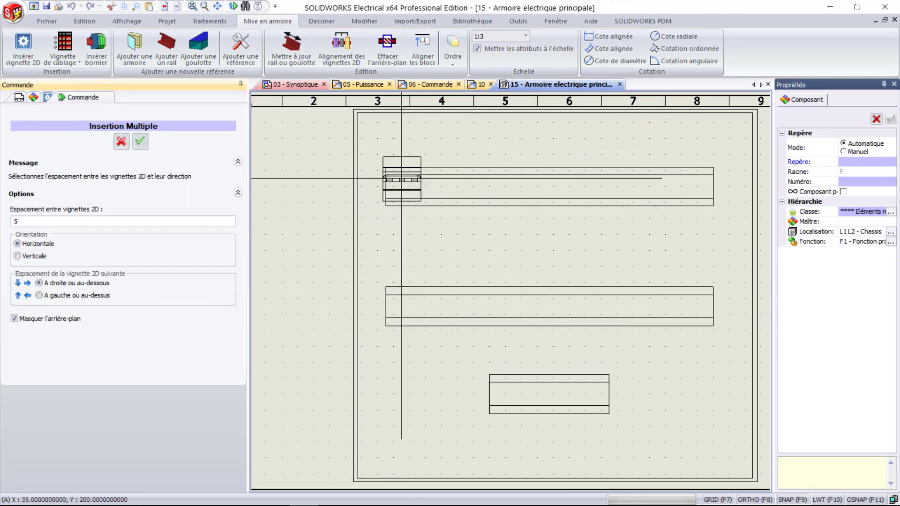
click(421, 187)
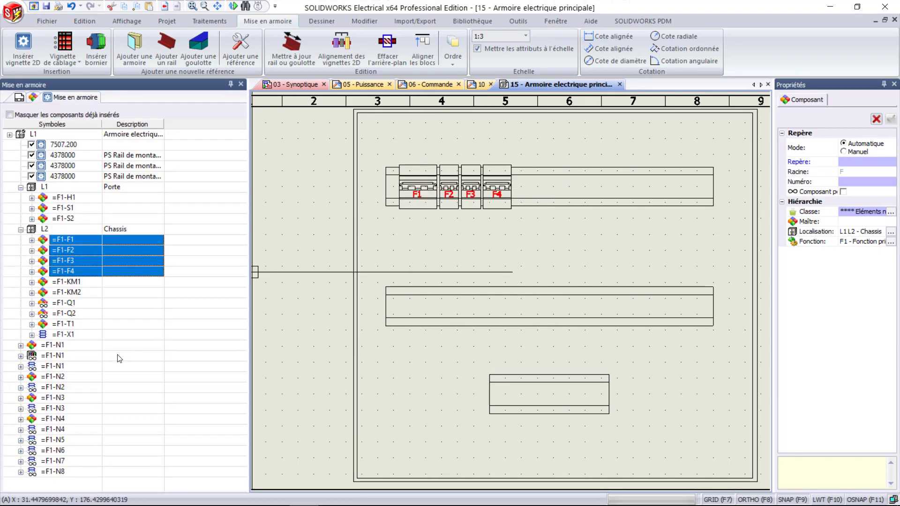
Insert contactor KM1 and transformer T1 side by side on the cabinet layout's middle rail
click(90, 282)
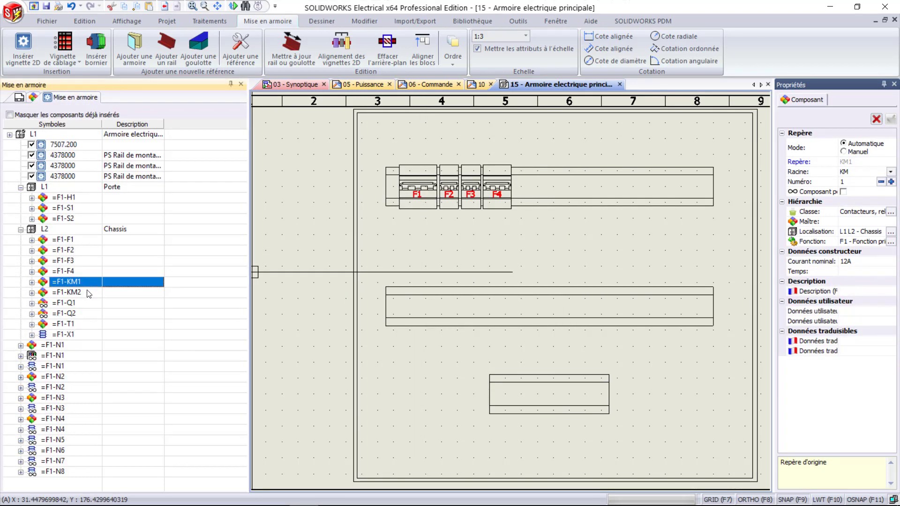
ctrl+click(74, 327)
right_click(75, 327)
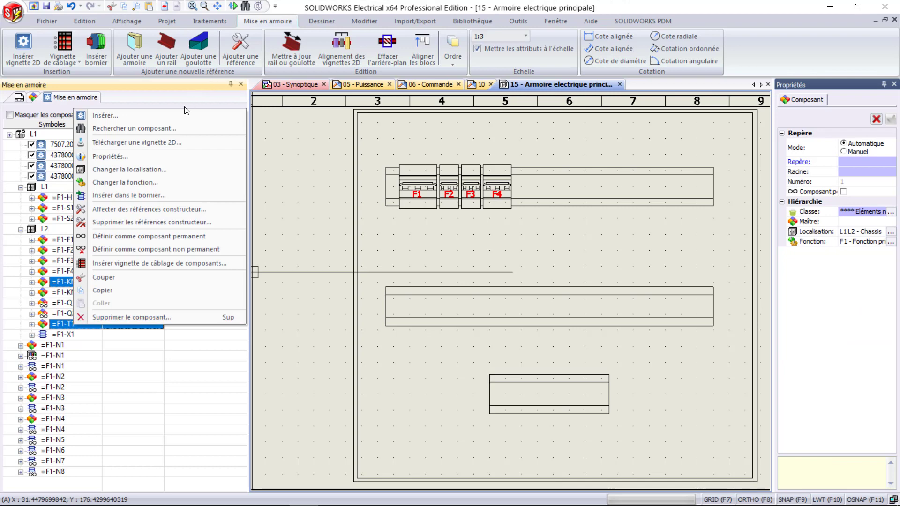
click(193, 115)
click(588, 349)
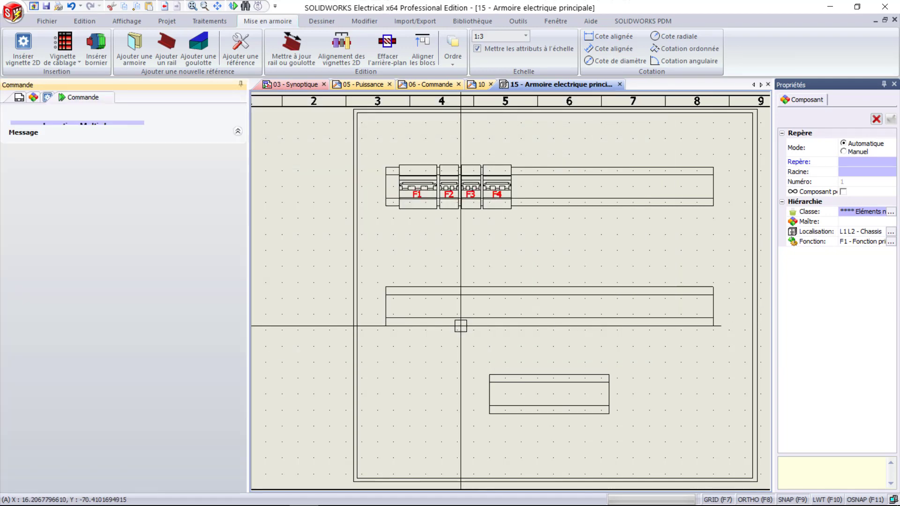
click(417, 306)
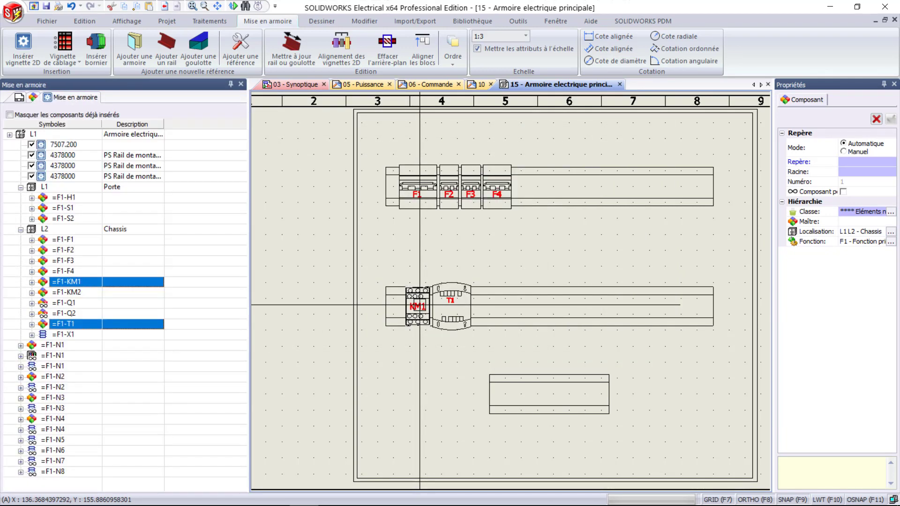
Insert terminal strip X1 on the cabinet layout's short lower rail, with a spacing of 0 between terminals
click(74, 335)
right_click(74, 335)
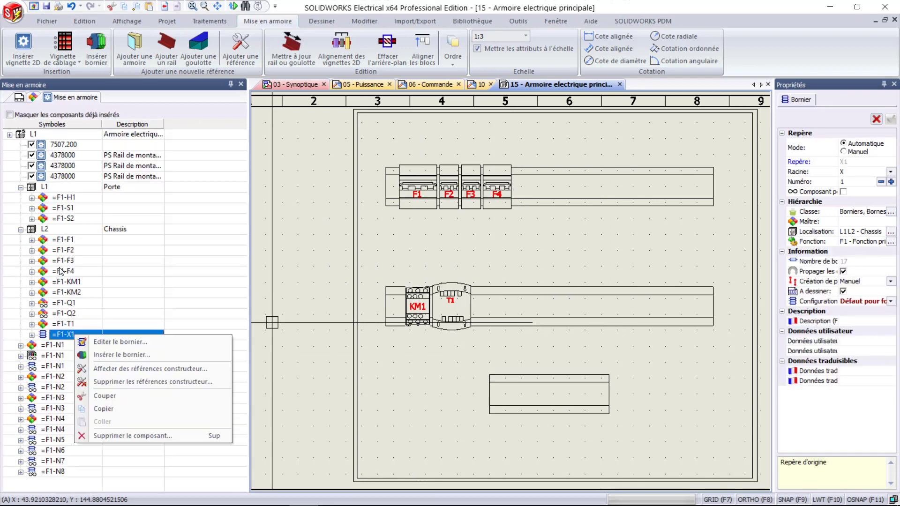
click(113, 355)
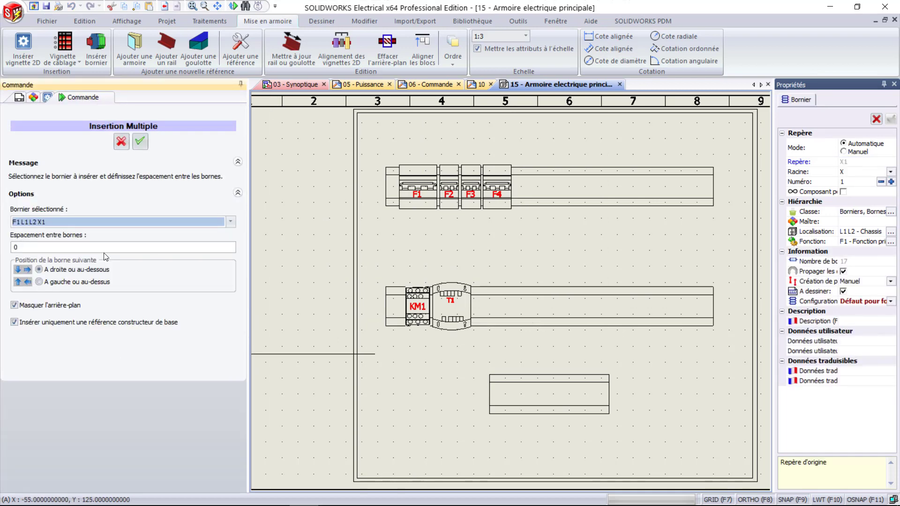
click(505, 394)
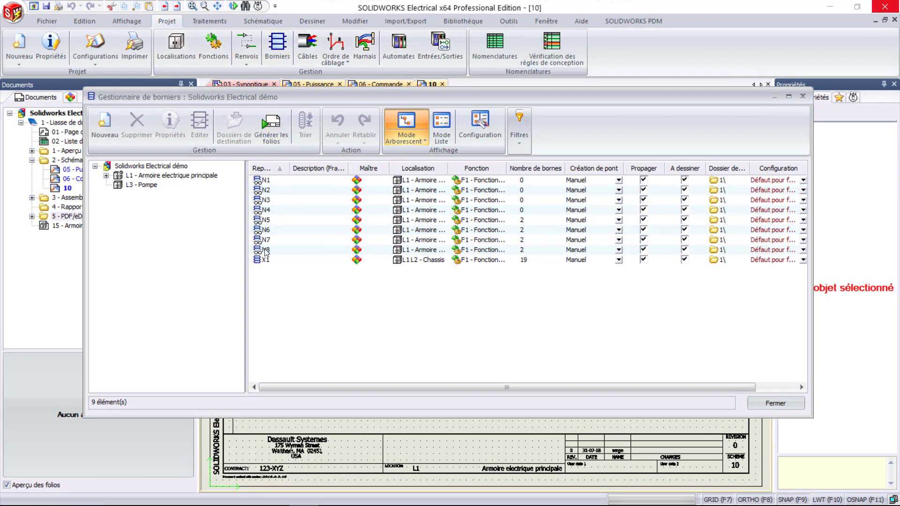
Open terminal strip X1 in the terminal strip editor and renumber all its terminals from 1 with an increment of 1
double_click(266, 263)
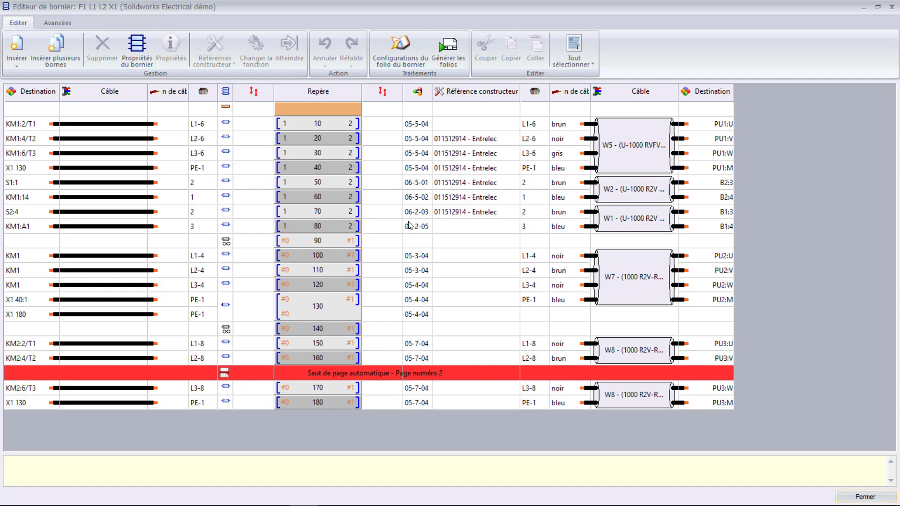
click(344, 124)
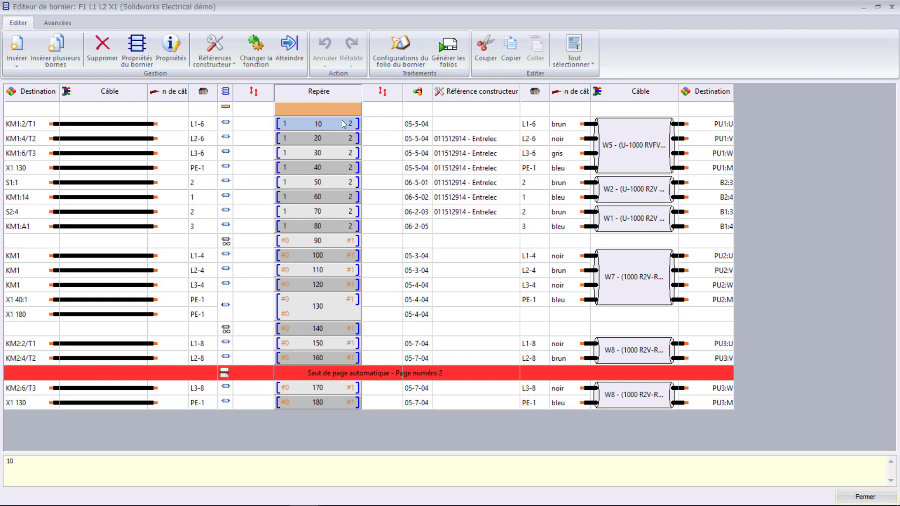
shift+click(320, 402)
right_click(320, 404)
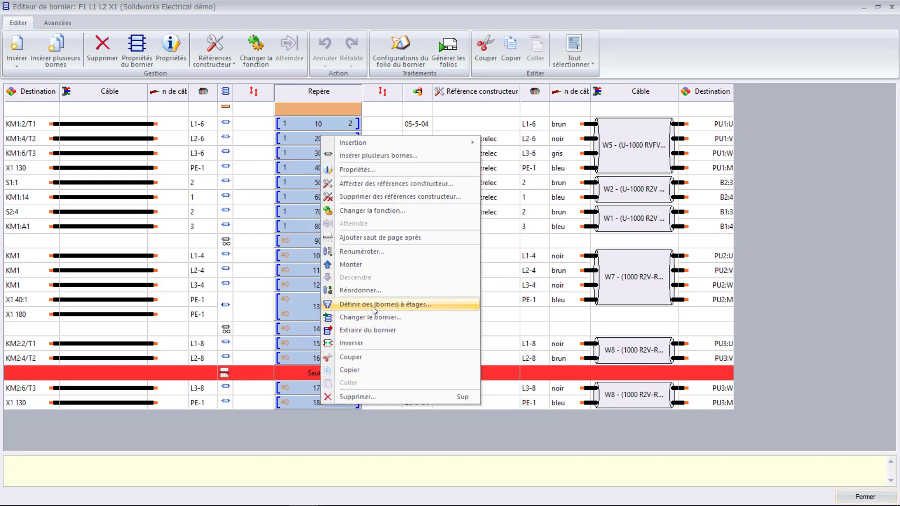
click(369, 253)
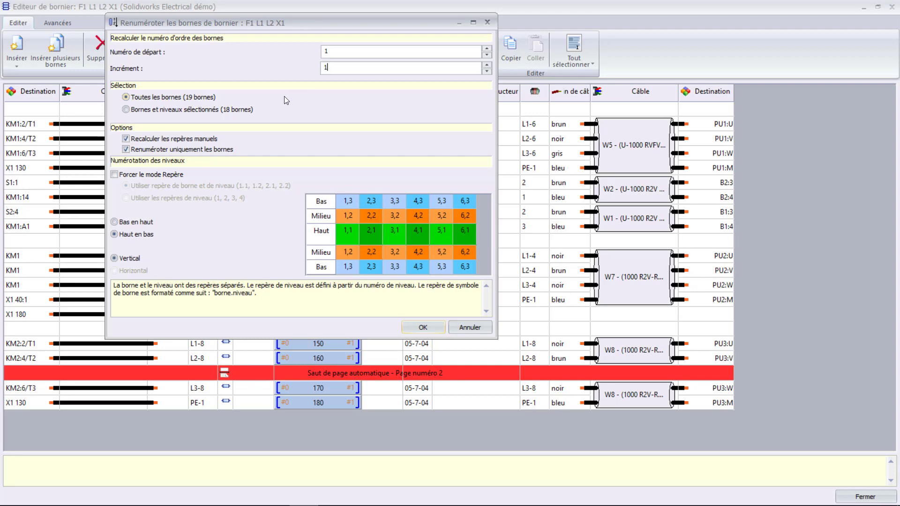
click(412, 329)
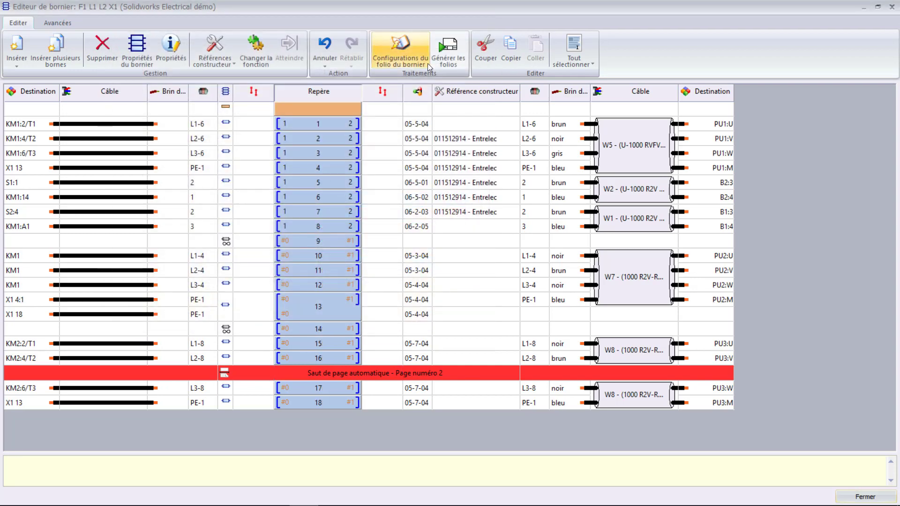
Generate the X1 terminal strip folios in the 4 - Rapports folder and inspect the first drawing up close
click(448, 49)
click(205, 199)
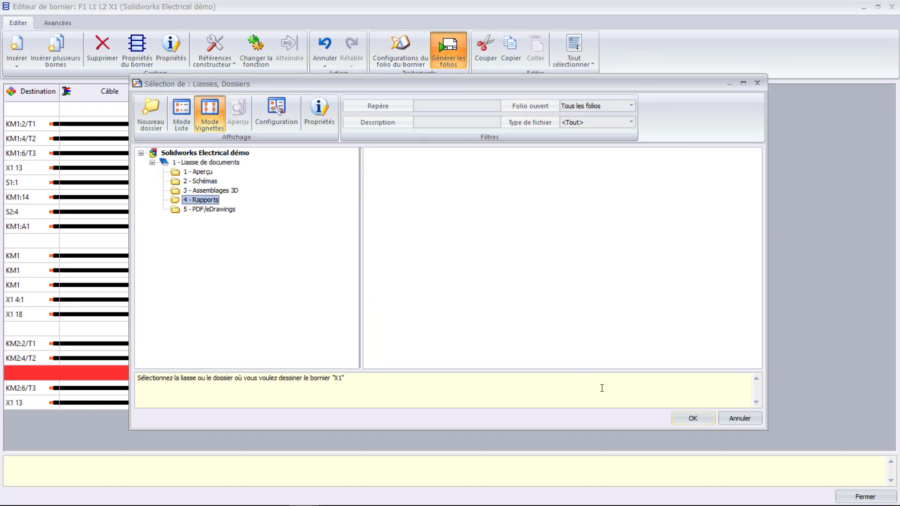
click(692, 418)
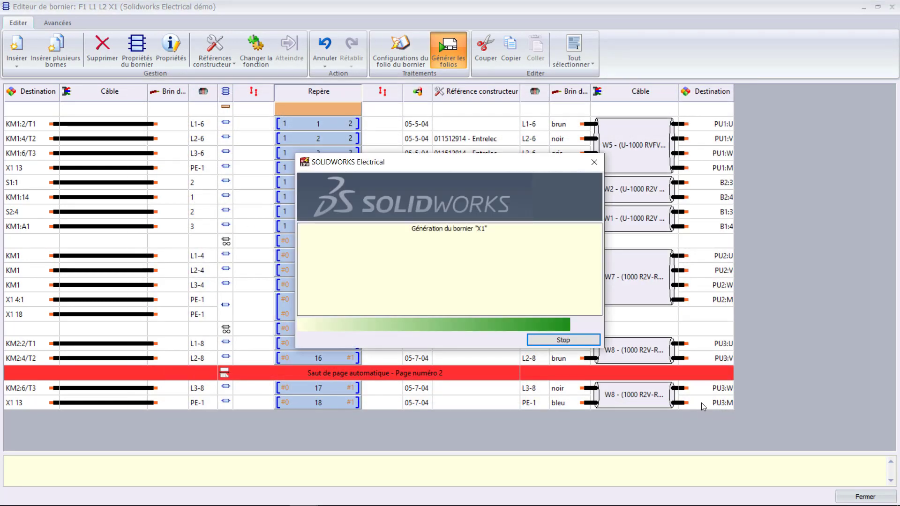
scroll(386, 256, up, 5)
scroll(596, 290, up, 3)
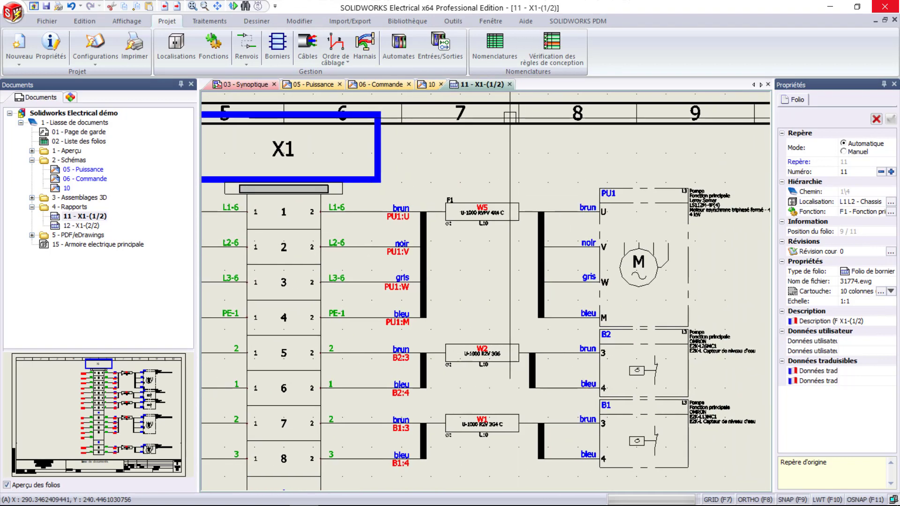
Open the design rules manager and look over the available design rule configurations
click(557, 49)
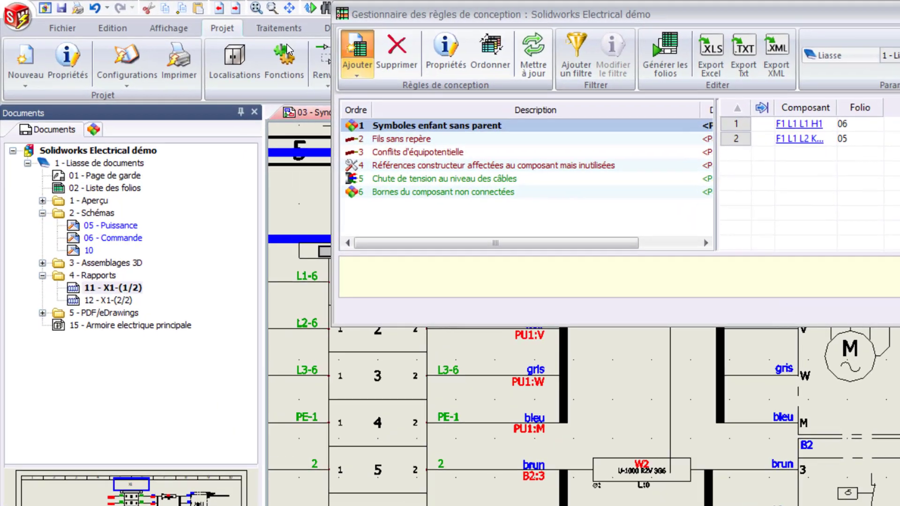
click(268, 41)
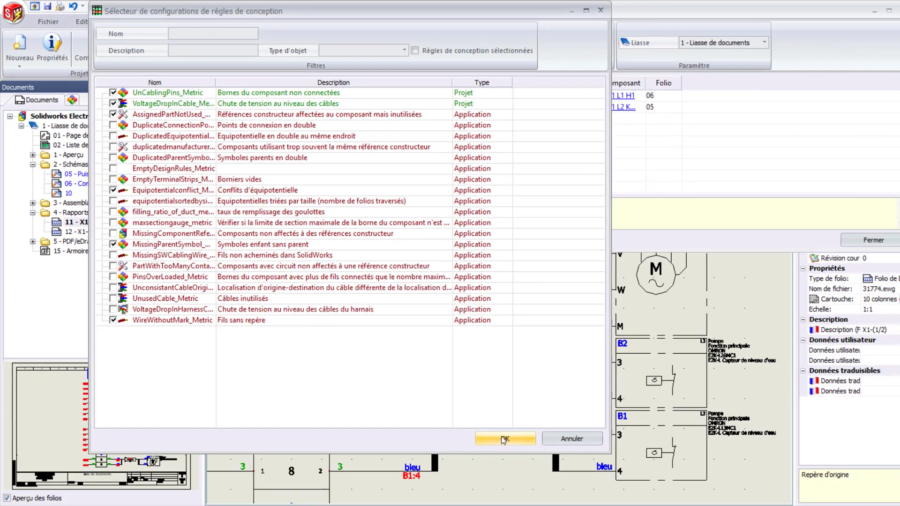
click(507, 378)
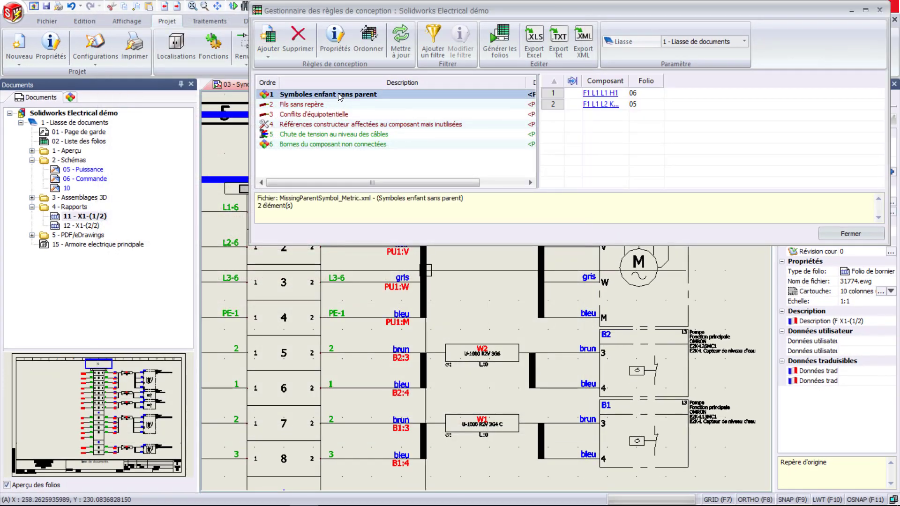
Locate H1 and KM2 from the child symbols without parent rule, review the wires without mark, and close the manager
click(609, 93)
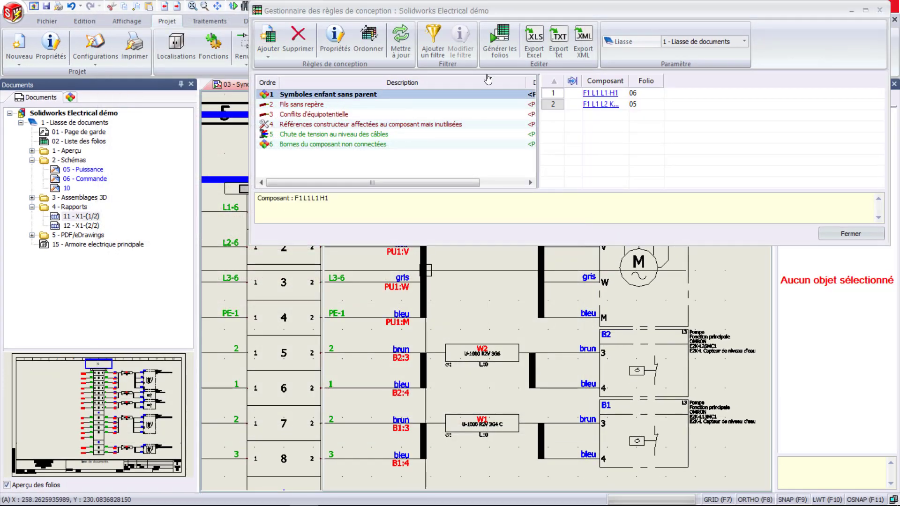
click(604, 105)
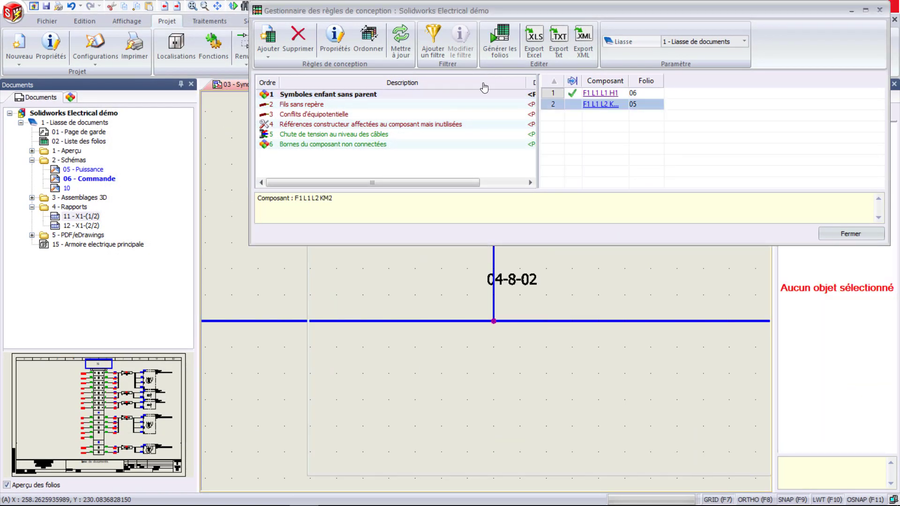
click(308, 106)
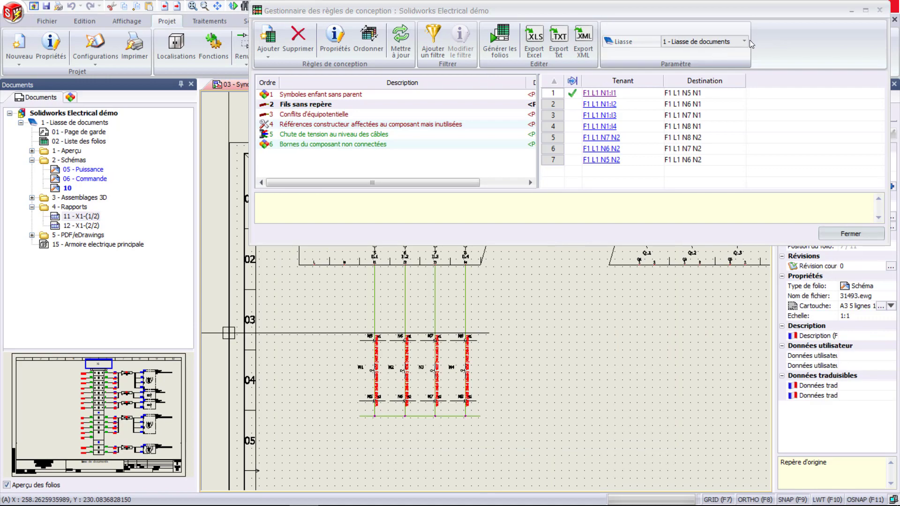
click(850, 234)
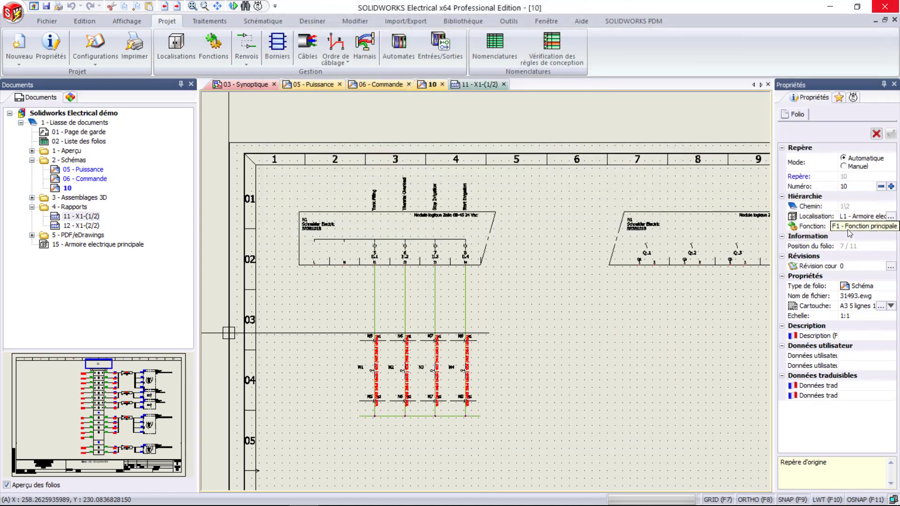
Open the reports manager, look through the report templates, and view the cable list and the folio list
click(482, 47)
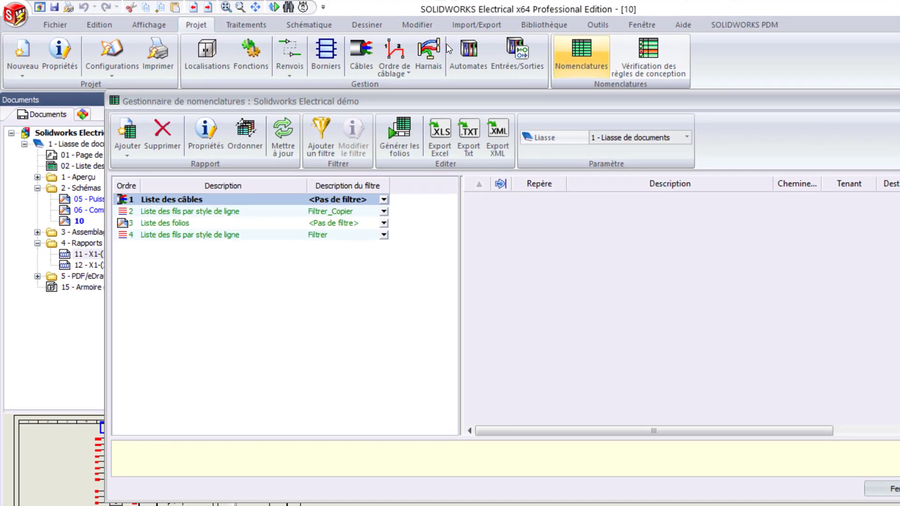
click(127, 134)
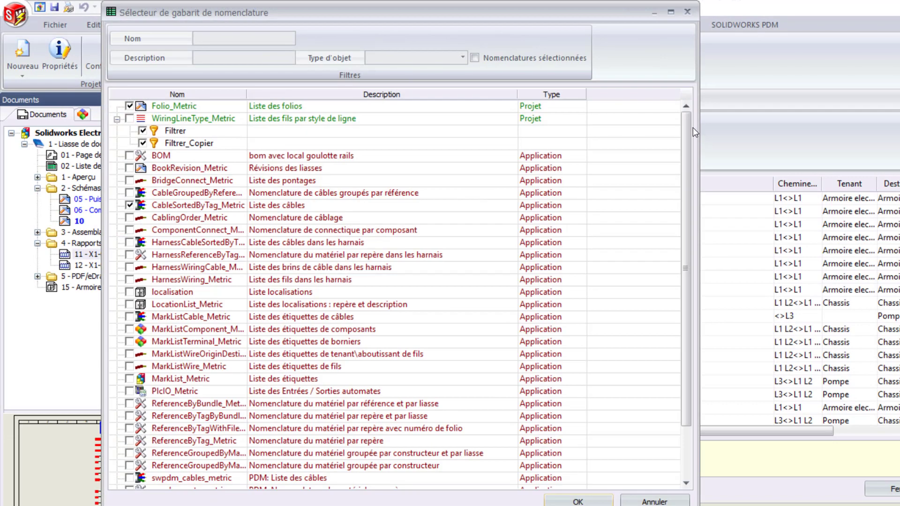
drag(688, 136, 697, 195)
click(579, 501)
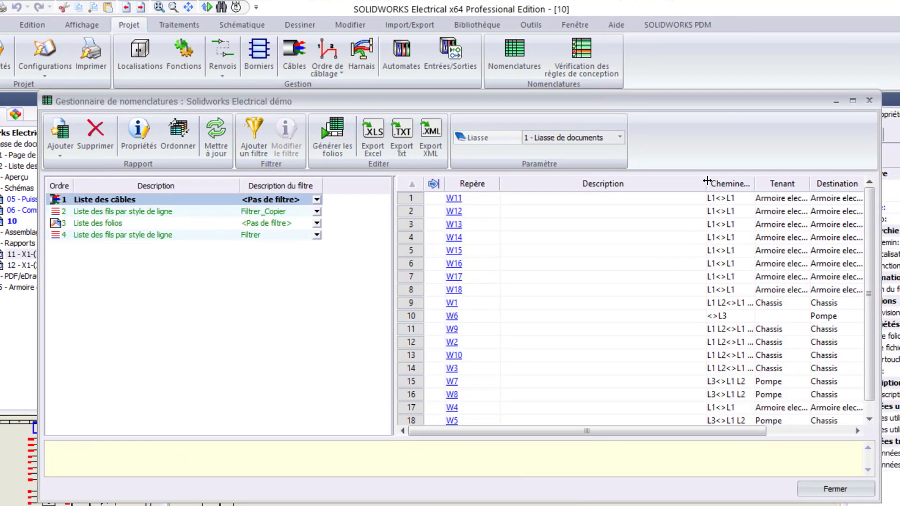
drag(708, 181, 567, 183)
click(98, 224)
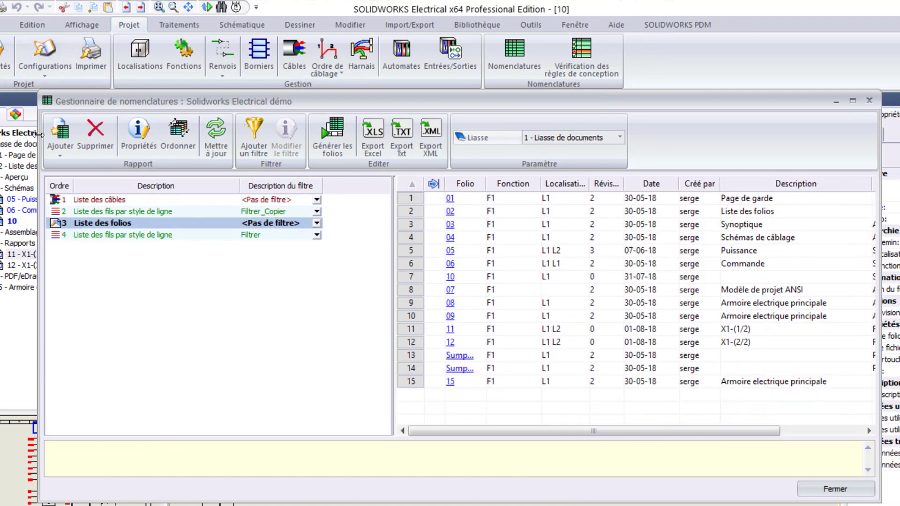
Add the Nomenclature du matériel groupée par constructeur report to the project and review its columns
click(60, 136)
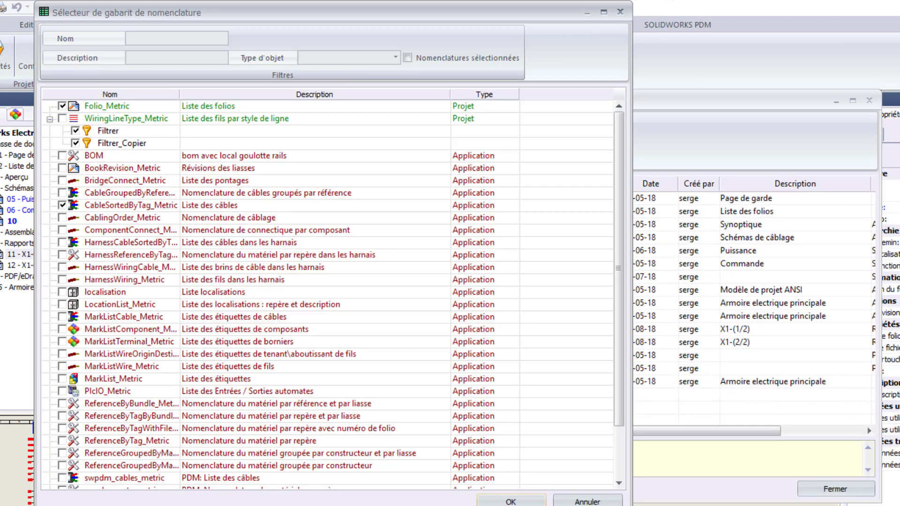
click(509, 500)
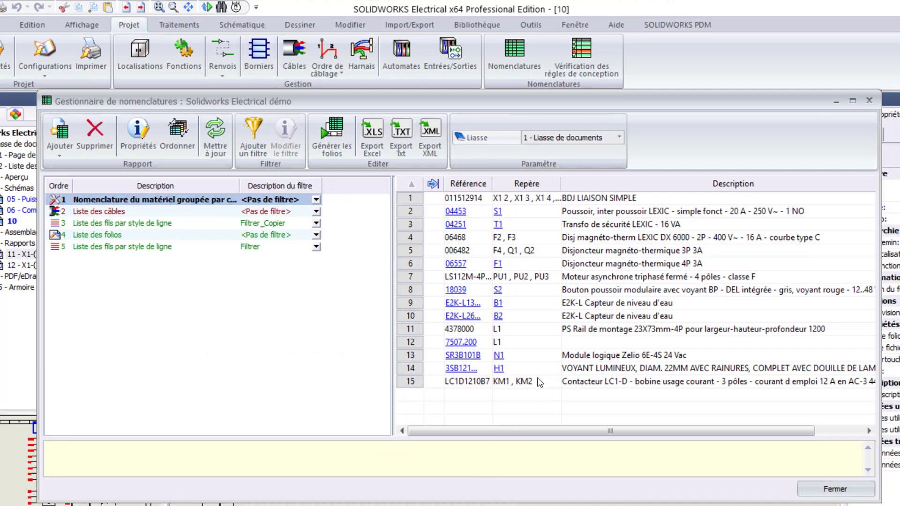
drag(587, 429, 644, 416)
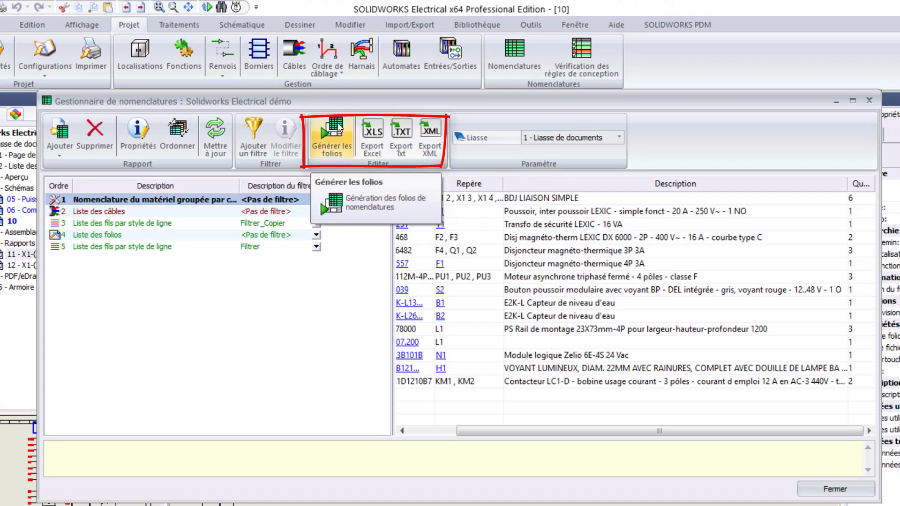
Generate report folios for the material list, cable list, folio list and wire list by line style (Filtrer_Copier)
click(337, 131)
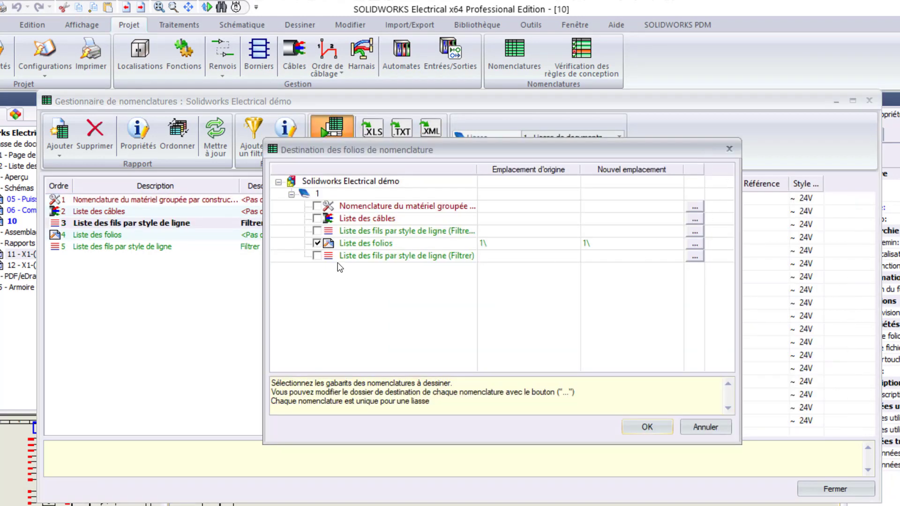
click(317, 231)
click(317, 206)
click(316, 218)
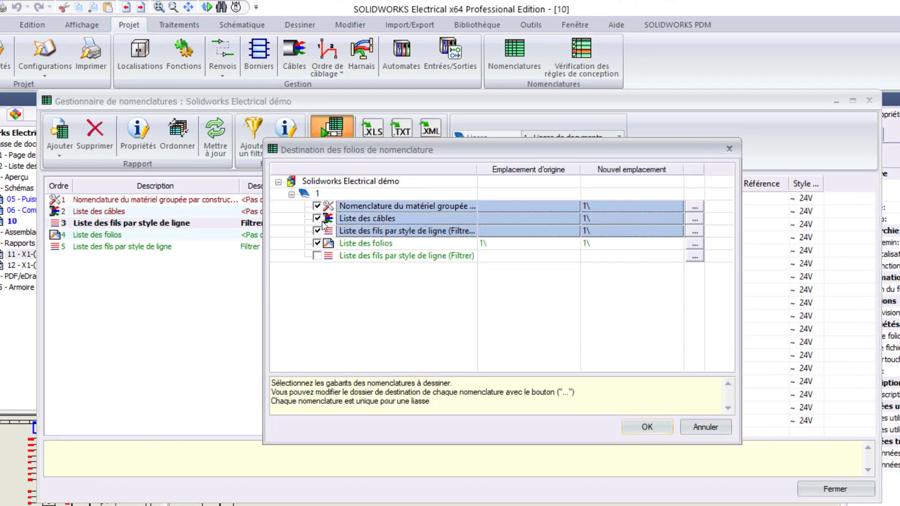
click(647, 427)
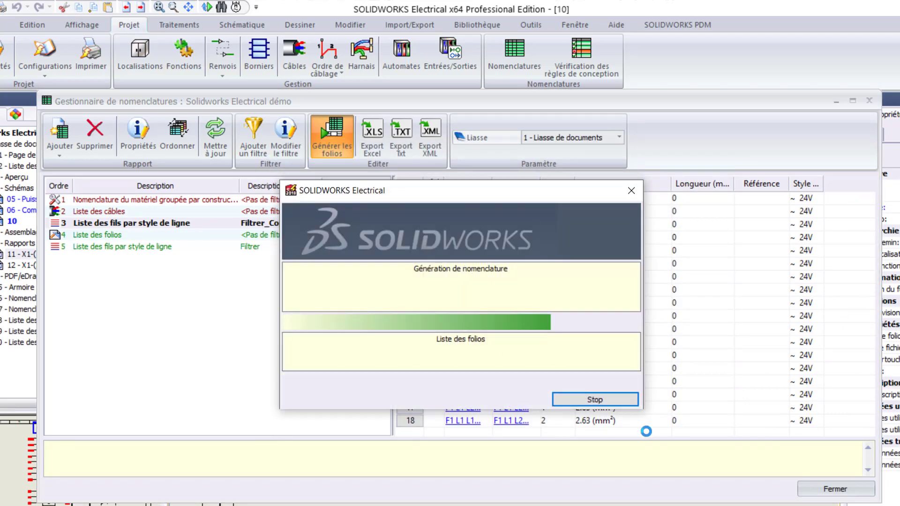
Examine the generated material list on folio 16 and the wire list by line style on folio 20
scroll(281, 191, up, 6)
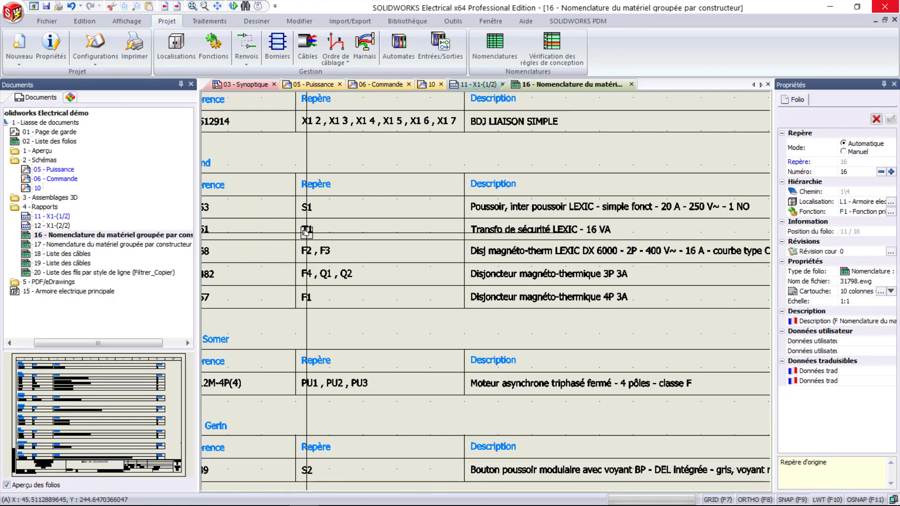
middle_drag(684, 227, 266, 272)
middle_drag(582, 258, 235, 214)
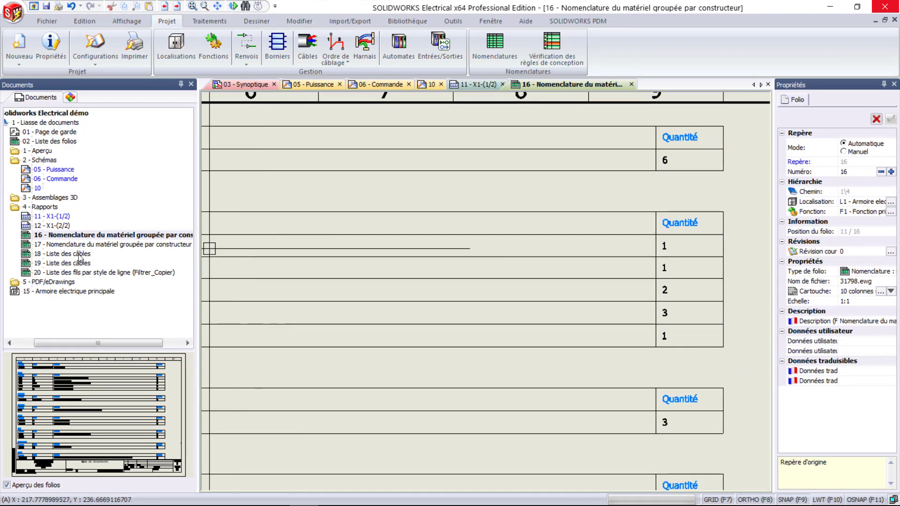
double_click(93, 272)
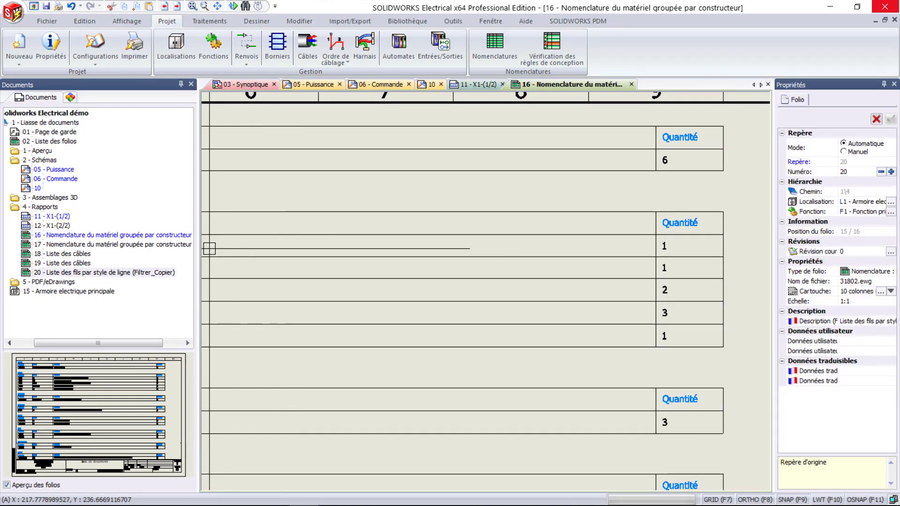
scroll(453, 214, down, 1)
scroll(368, 169, up, 6)
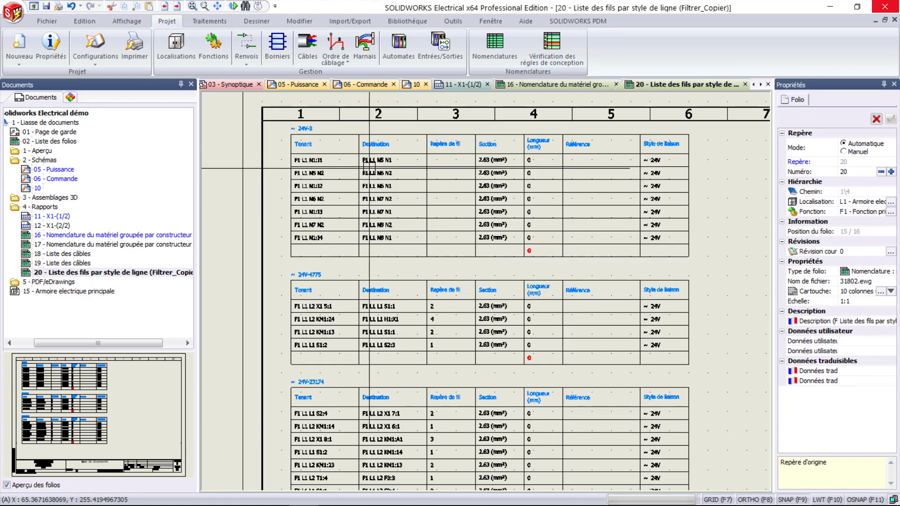
middle_drag(389, 227, 374, 214)
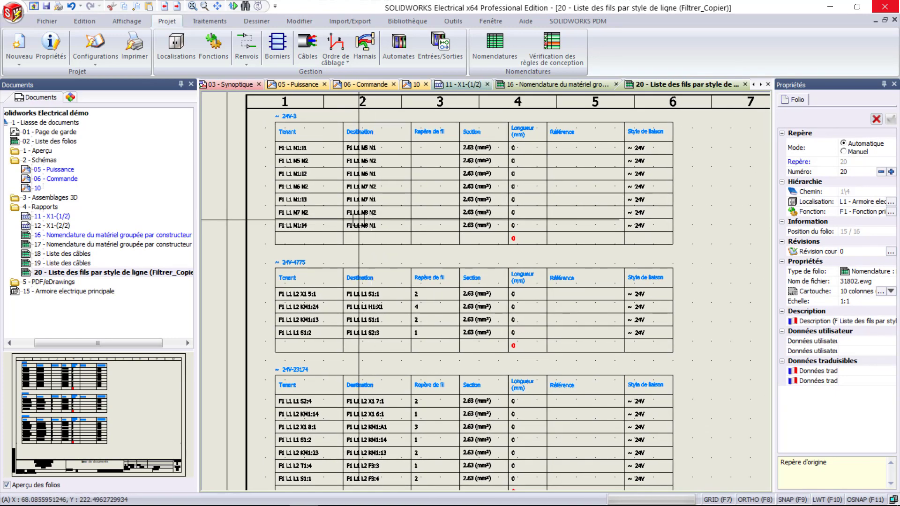
Insert an eight-line wiring thumbnail below the control circuit on folio 06 - Commande and associate it with contactor =F1-KM1
click(364, 85)
click(263, 24)
click(204, 46)
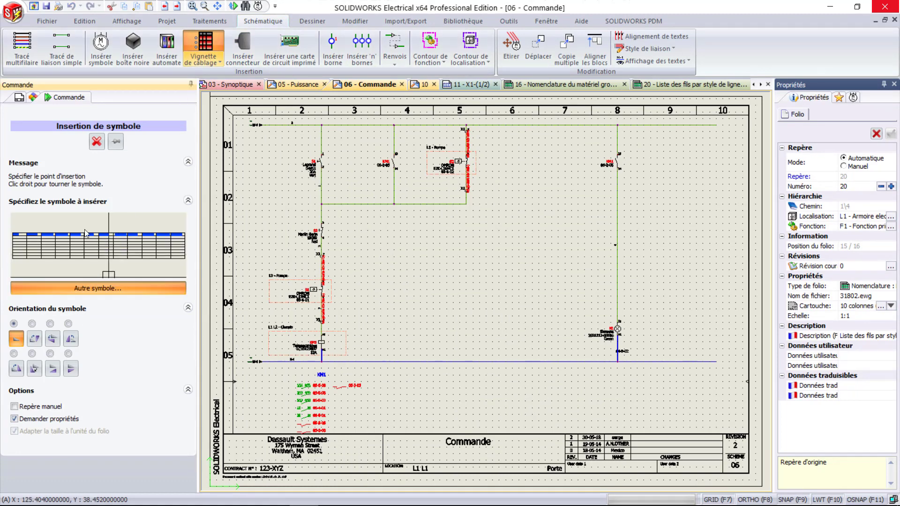
click(98, 289)
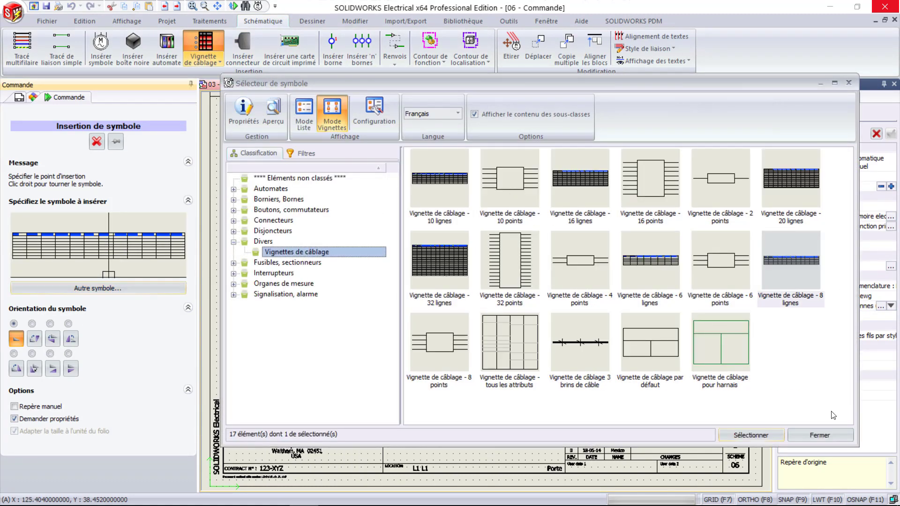
click(819, 435)
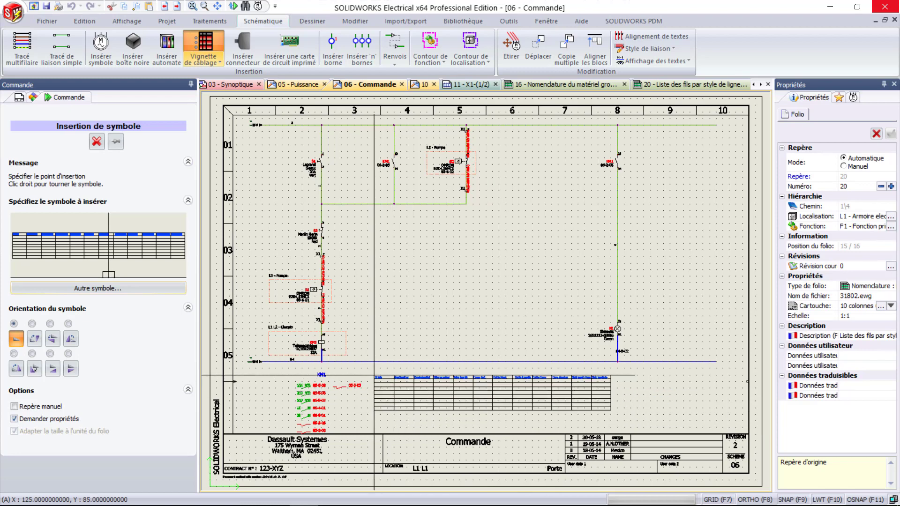
click(371, 375)
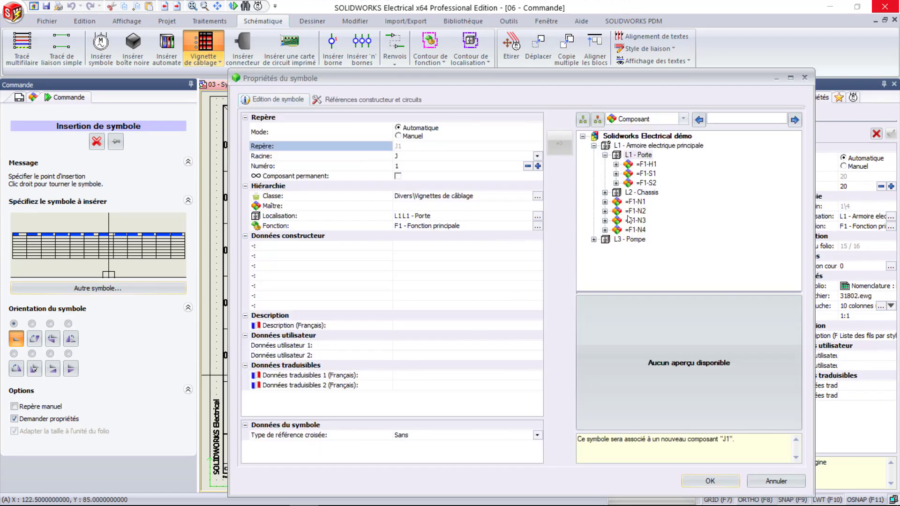
click(605, 193)
double_click(649, 230)
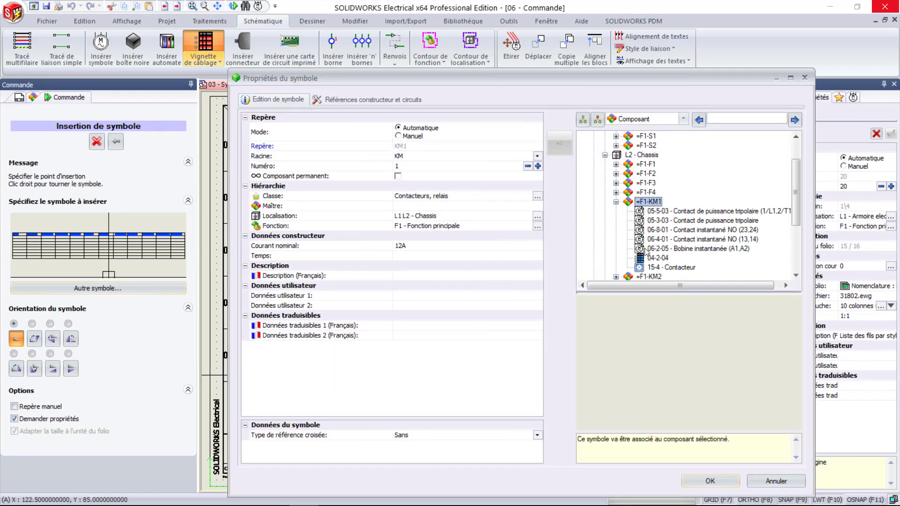
click(710, 481)
scroll(463, 439, up, 5)
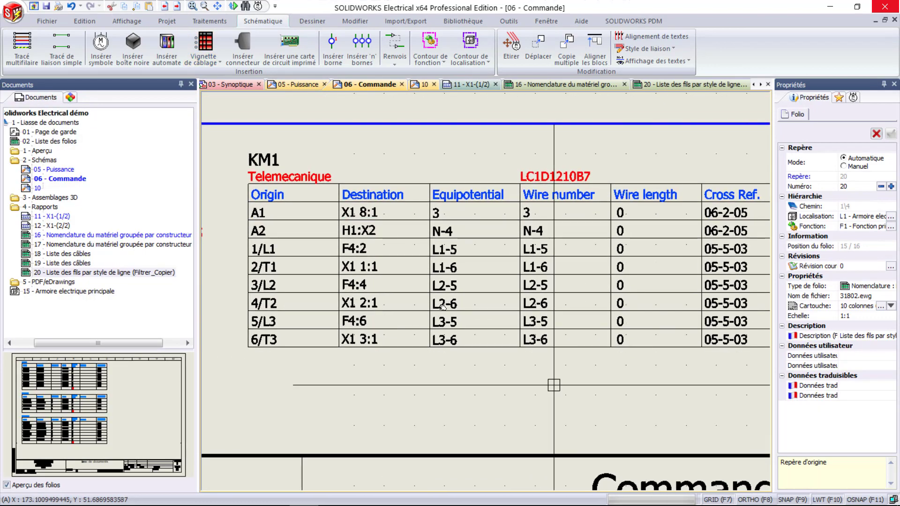
scroll(554, 385, down, 5)
Insert the graphical contactor wiring thumbnail from the Connecteurs class above the KM1 table and associate it with =F1-KM1
click(204, 47)
click(109, 288)
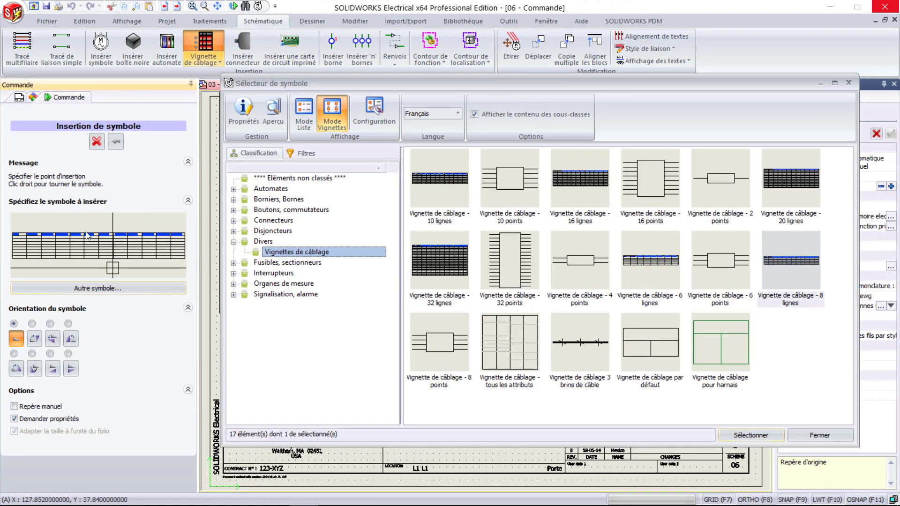
click(271, 189)
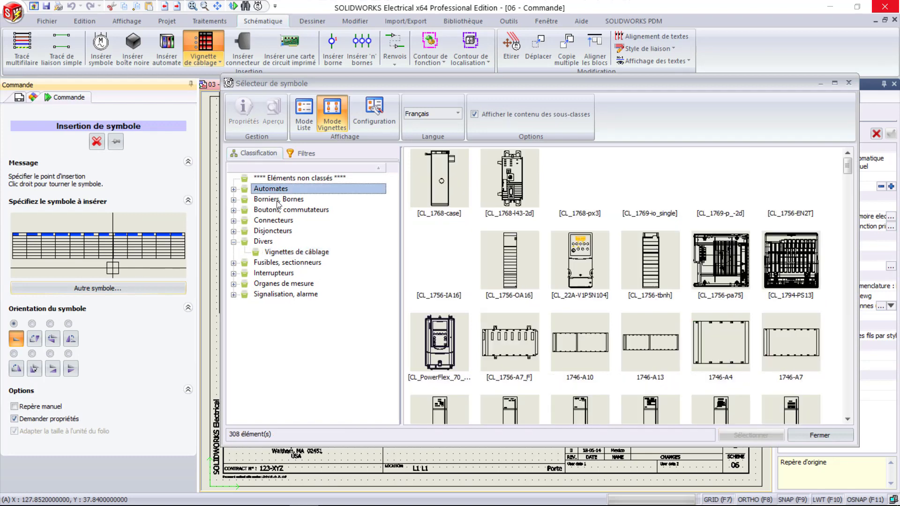
click(286, 210)
click(276, 221)
double_click(513, 190)
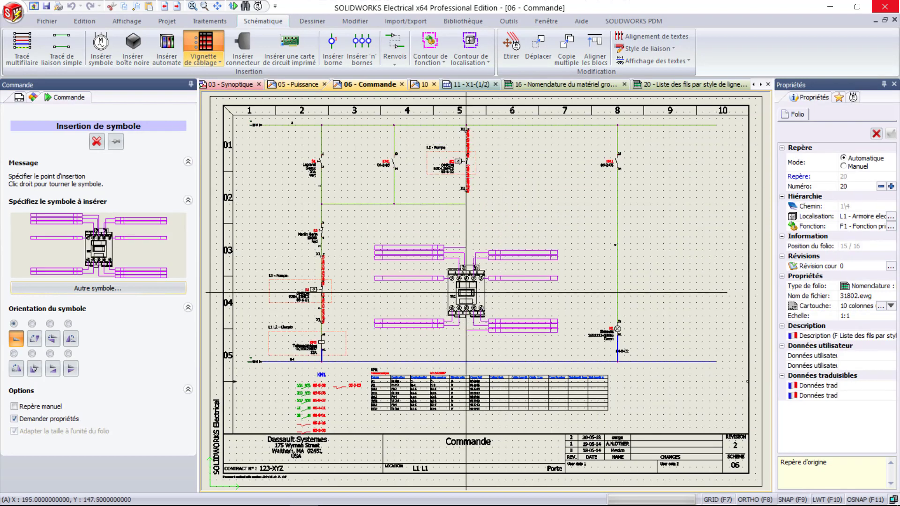
click(458, 293)
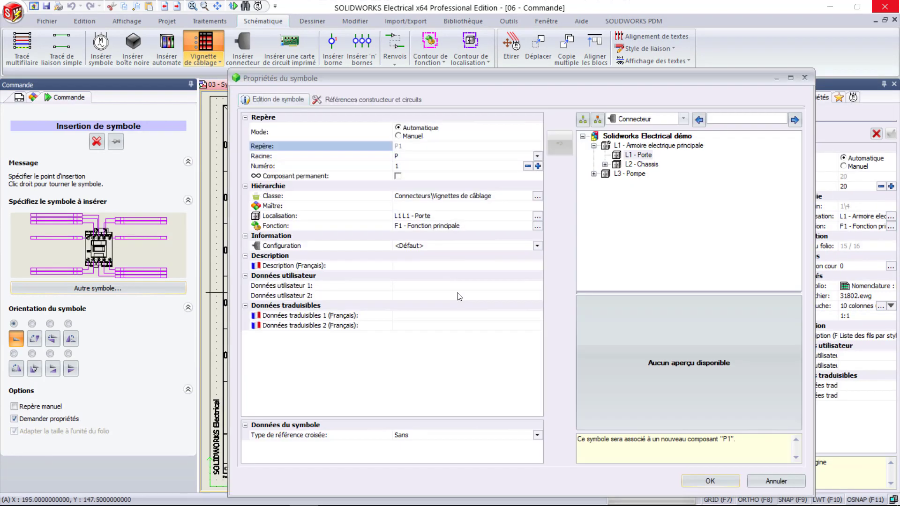
click(609, 120)
click(631, 128)
click(604, 164)
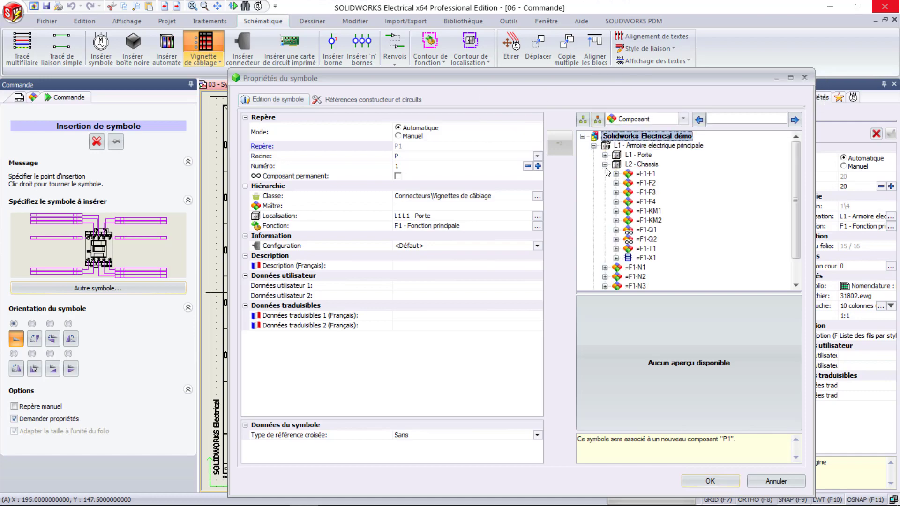
double_click(649, 211)
click(710, 481)
scroll(441, 295, up, 5)
middle_drag(442, 294, 369, 325)
scroll(370, 326, down, 2)
scroll(280, 251, down, 3)
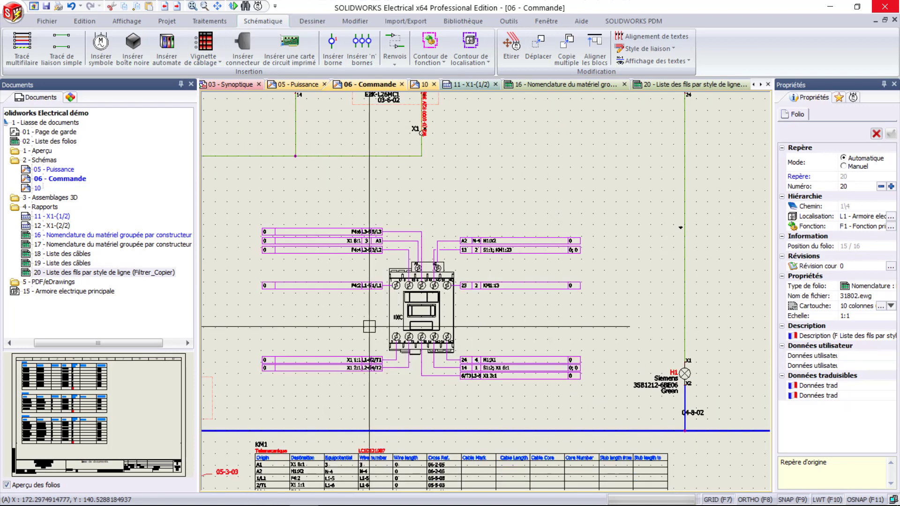
Open folio 04 - Schémas de câblage in the Aperçu folder and examine the component and X1 terminal wiring thumbnails
double_click(46, 151)
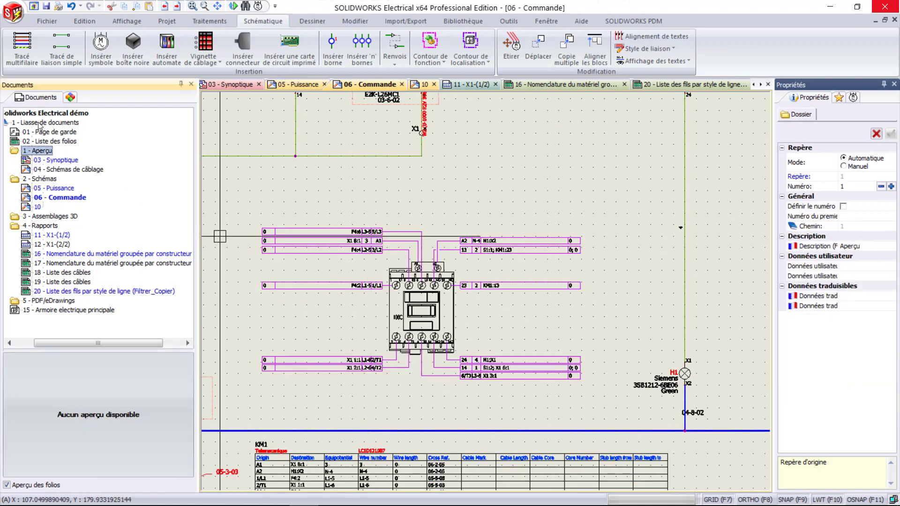
click(56, 170)
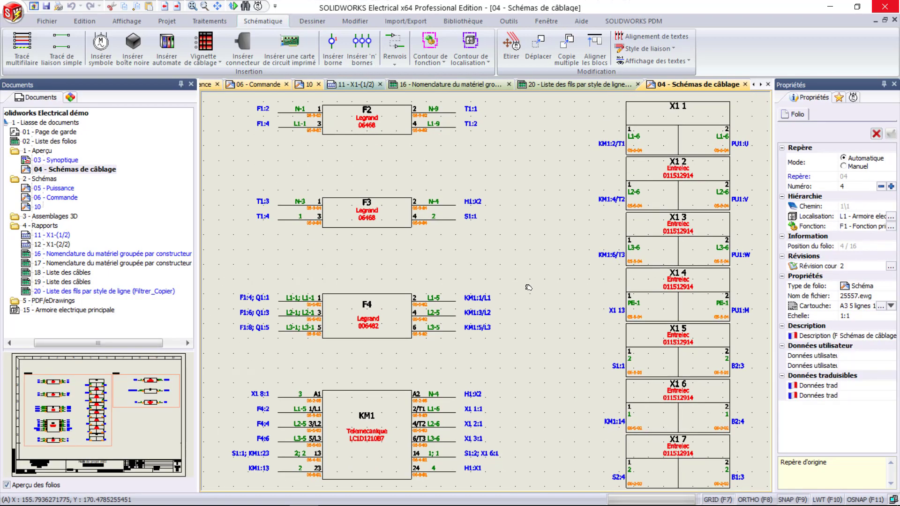
scroll(434, 298, up, 2)
middle_drag(667, 232, 477, 276)
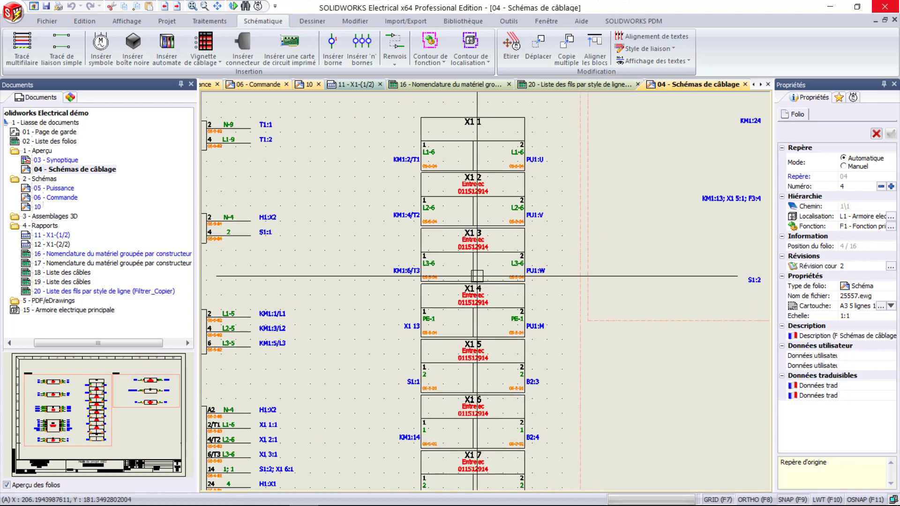
Open Sump Pump - IEC.pdf from the PDF/eDrawings folder and follow the motor link on page 3 to its schematic
click(405, 21)
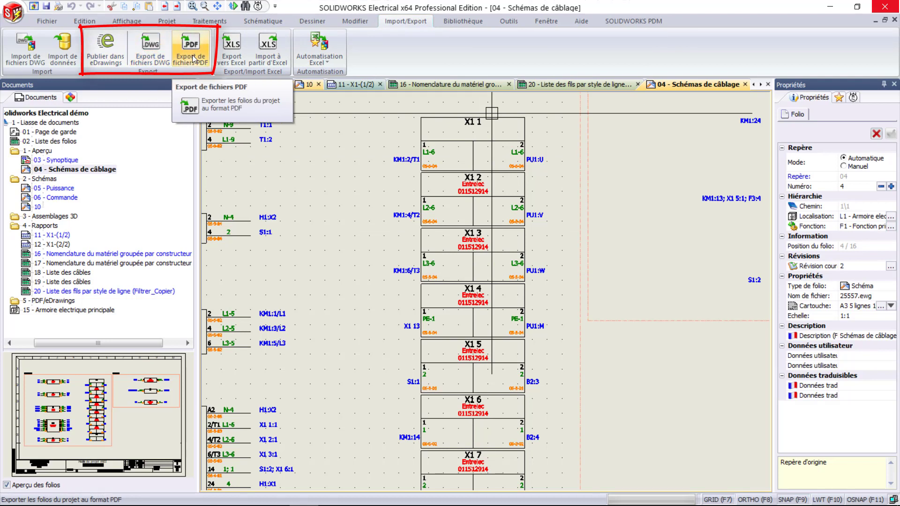
double_click(15, 303)
double_click(42, 311)
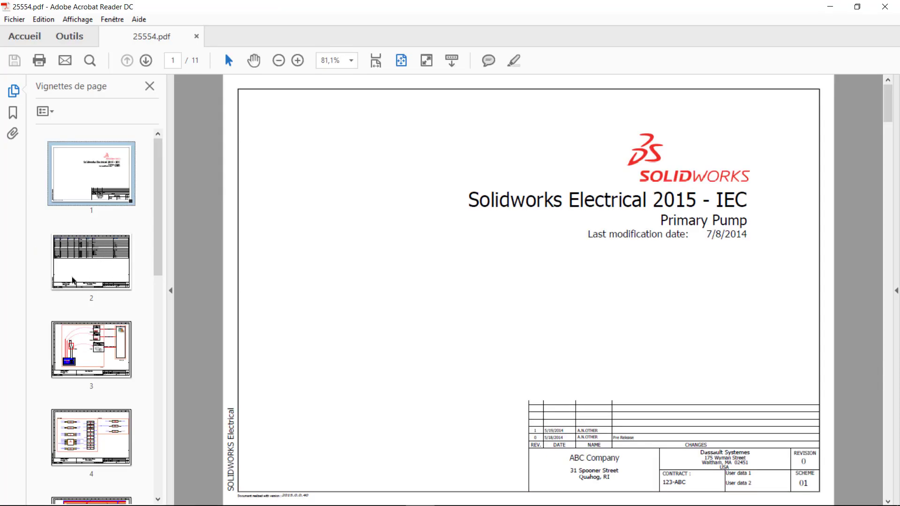
click(92, 351)
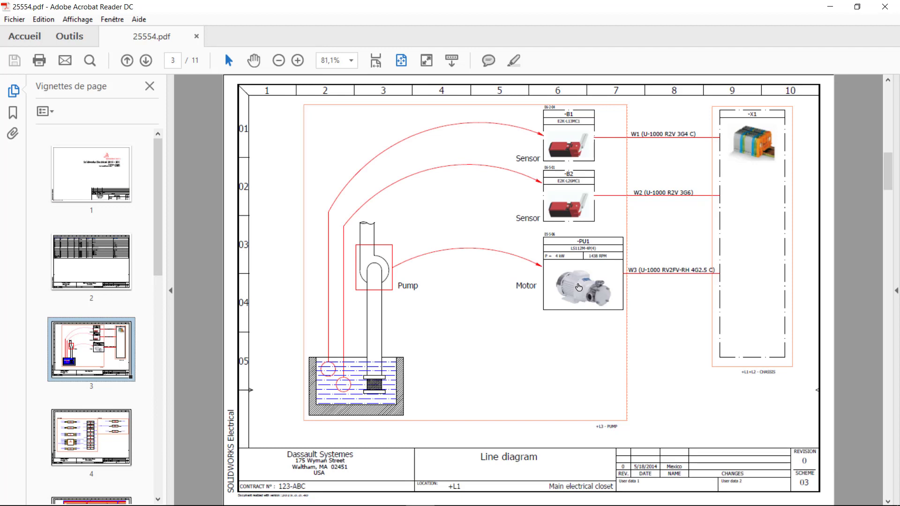
click(579, 287)
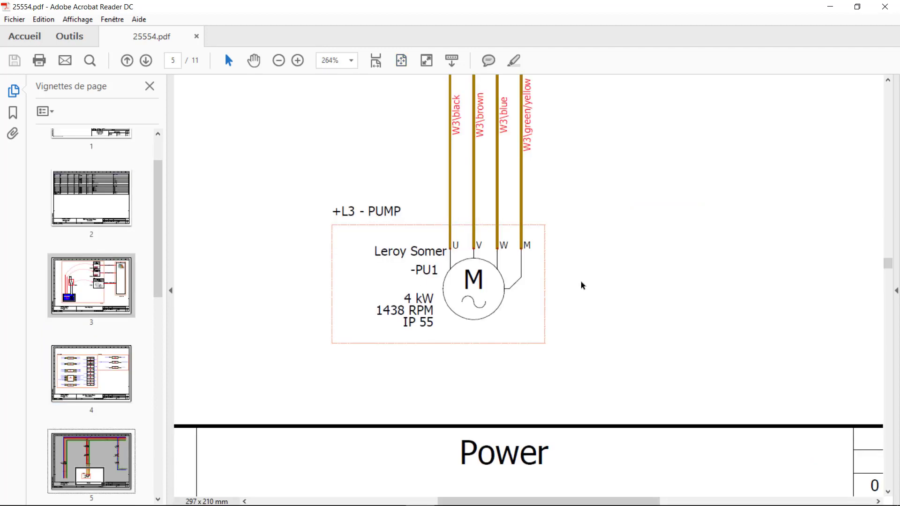
Follow the KM1 cross-reference on page 6 of the PDF, examine its wiring thumbnails, and close the PDF
scroll(582, 285, up, 1)
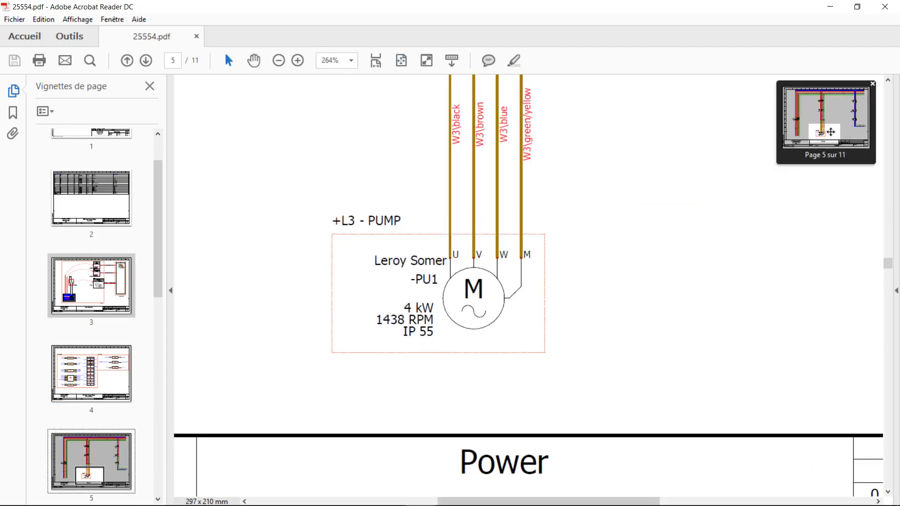
scroll(859, 124, down, 10)
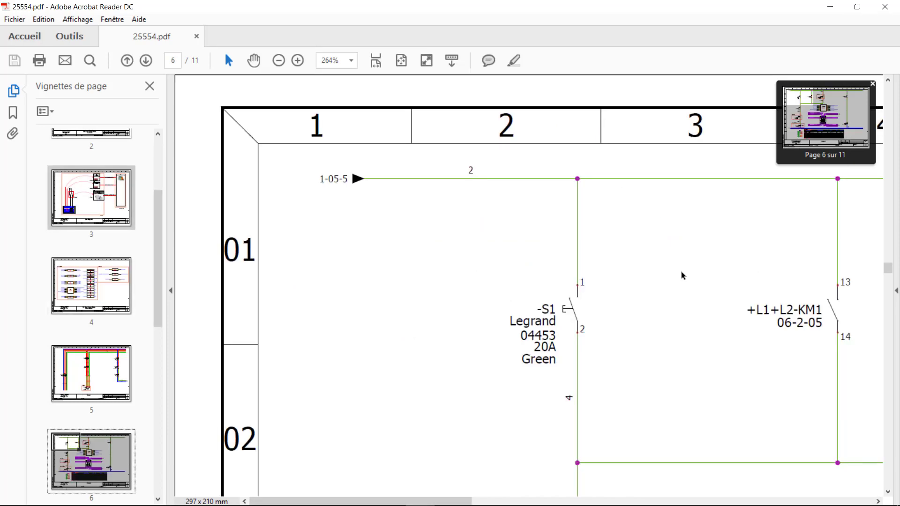
click(796, 319)
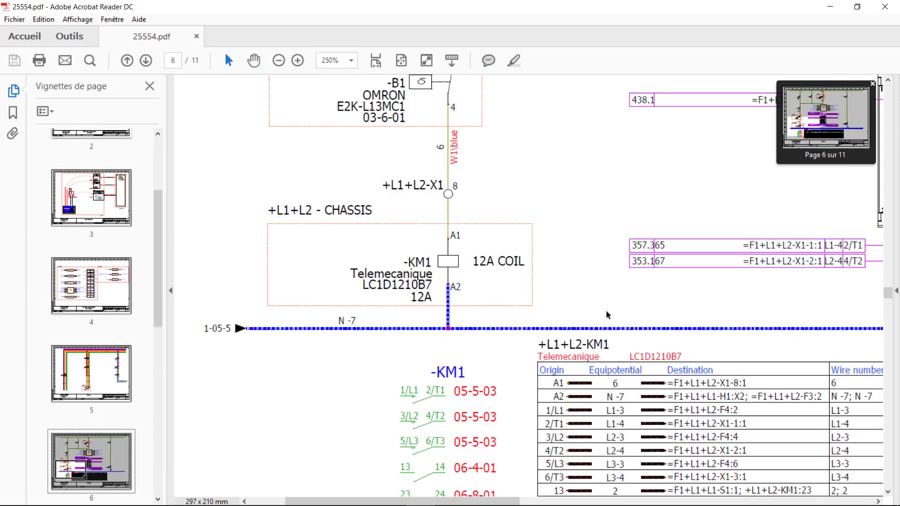
click(588, 380)
click(511, 295)
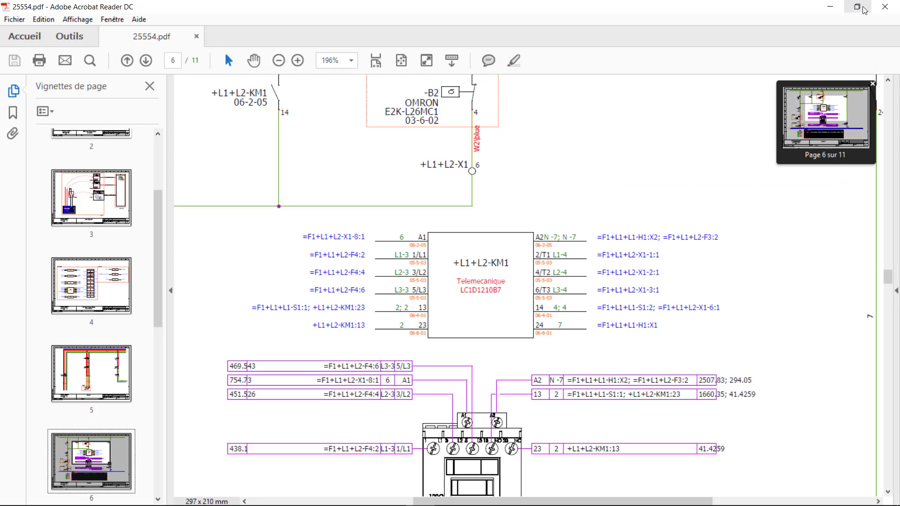
click(885, 7)
Open the Sump Pump - IEC eDrawings file from the project and view one of its sheets
double_click(47, 319)
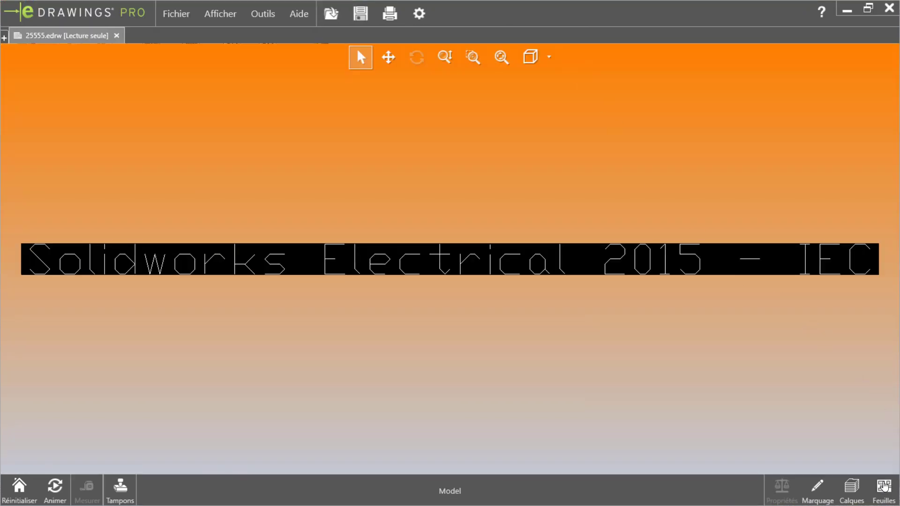
click(885, 487)
click(820, 354)
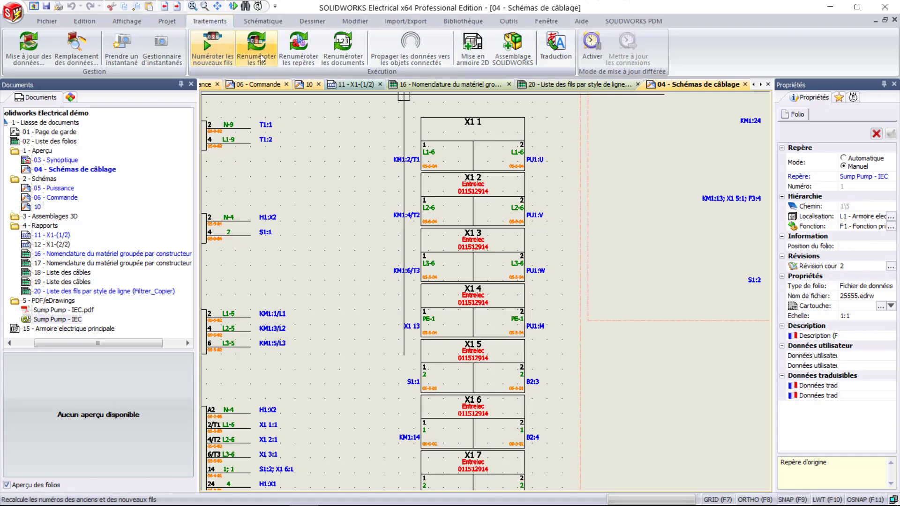
Set the project's second language to Anglais and choose a third language in the project configuration
click(576, 56)
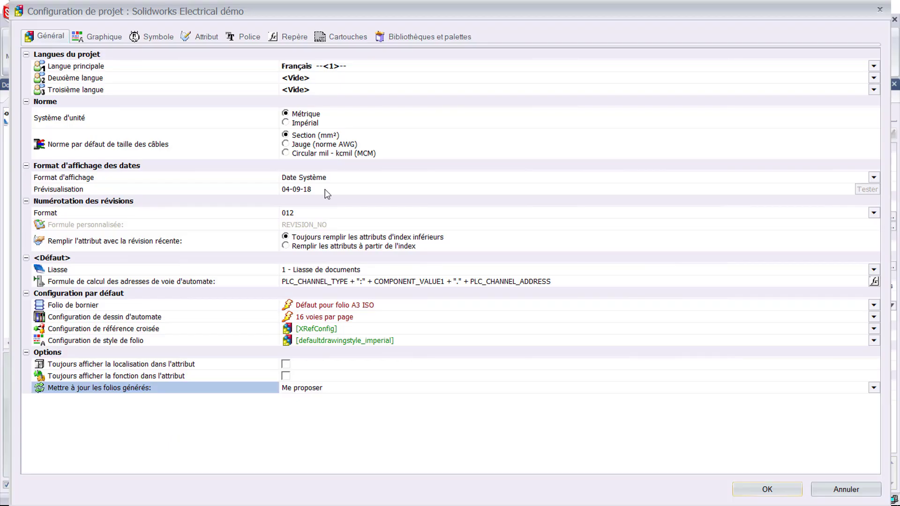
click(402, 79)
click(305, 136)
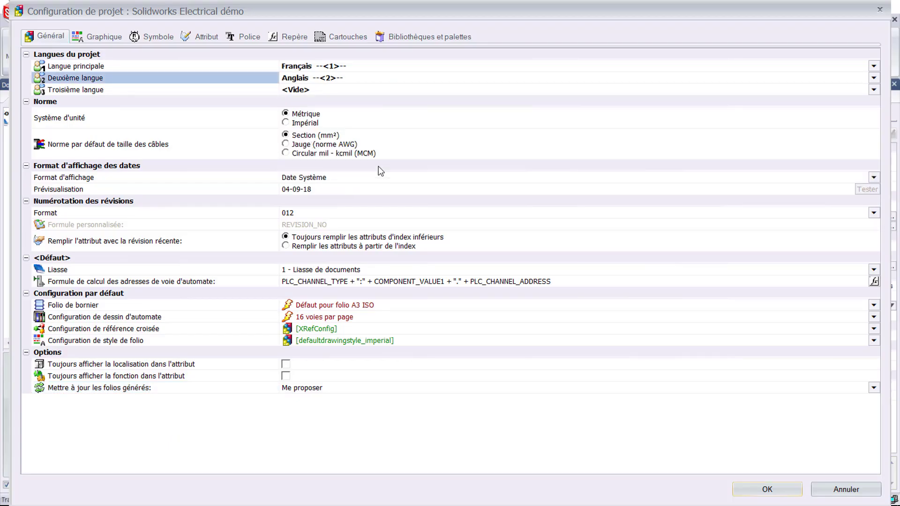
click(409, 89)
scroll(342, 188, down, 6)
click(342, 201)
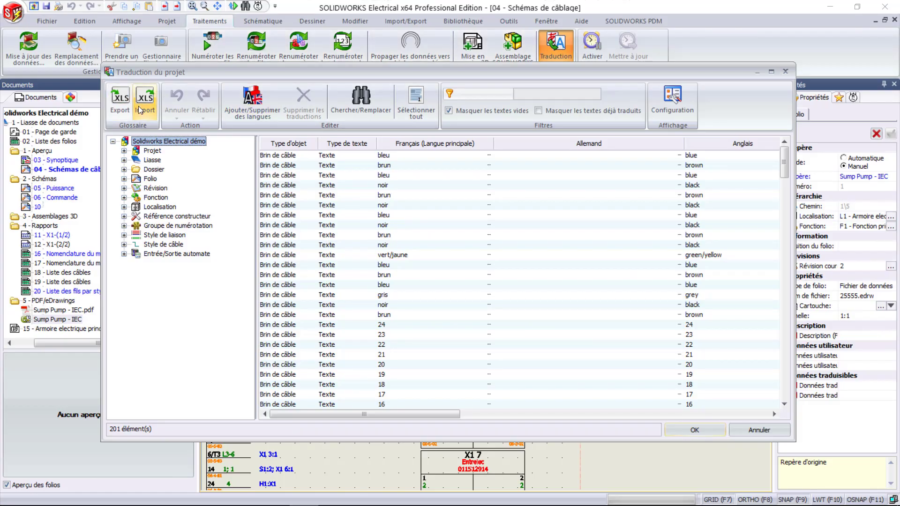
Review the language columns of the project translation table and close the translation manager
click(592, 414)
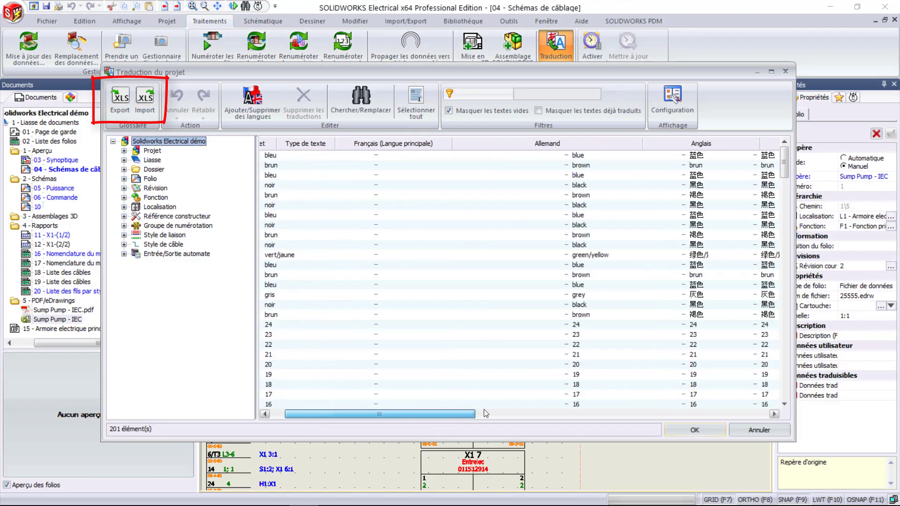
drag(591, 417, 408, 396)
click(717, 431)
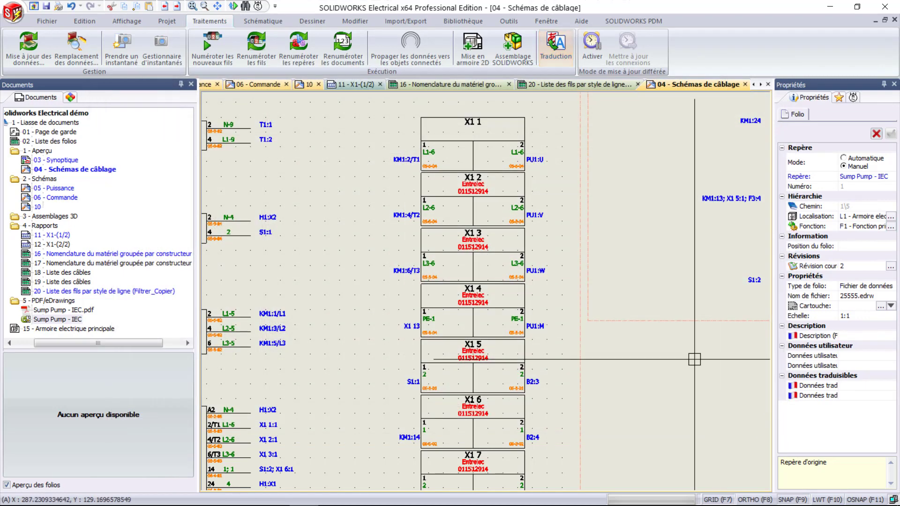
Review the SOLIDWORKS assembly files proposed for the Porte, Pompe and Chassis locations, without creating them
click(520, 46)
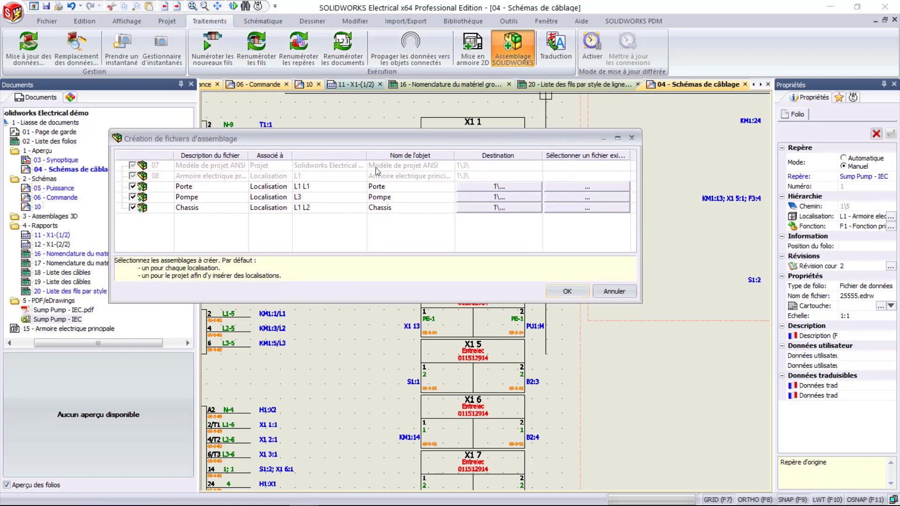
click(613, 294)
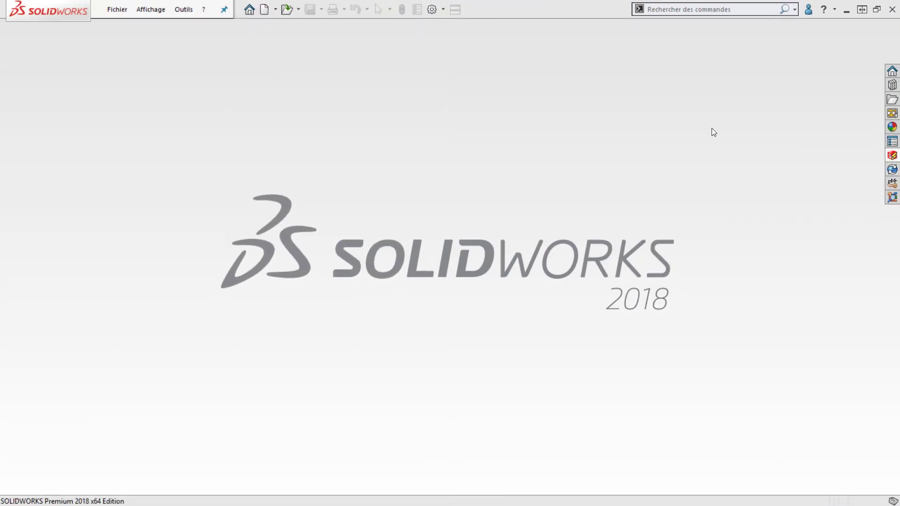
Show the electrical project documents in SOLIDWORKS, view folio 05 - Puissance, and close its preview
click(885, 157)
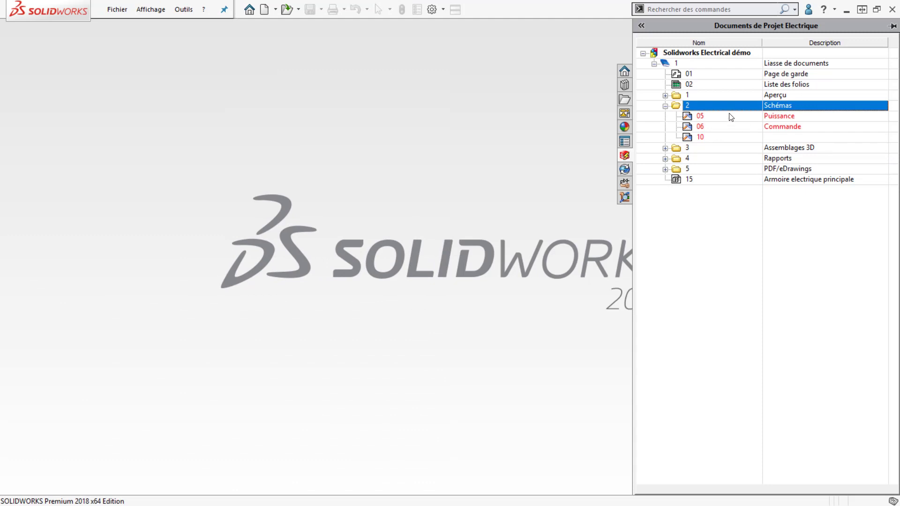
double_click(731, 117)
scroll(323, 298, up, 3)
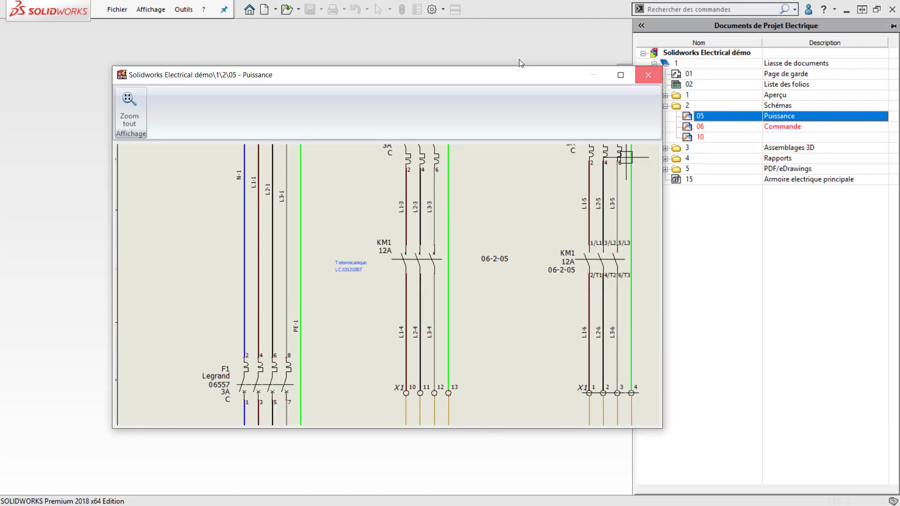
click(649, 75)
Open the 3D assembly 08 - Armoire electrique principale from the project's Assemblages 3D documents
double_click(783, 149)
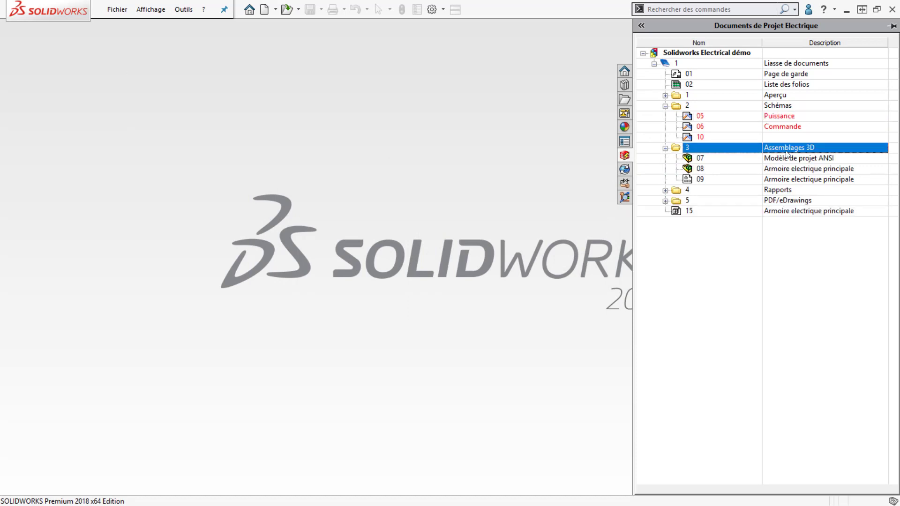
click(785, 170)
double_click(786, 170)
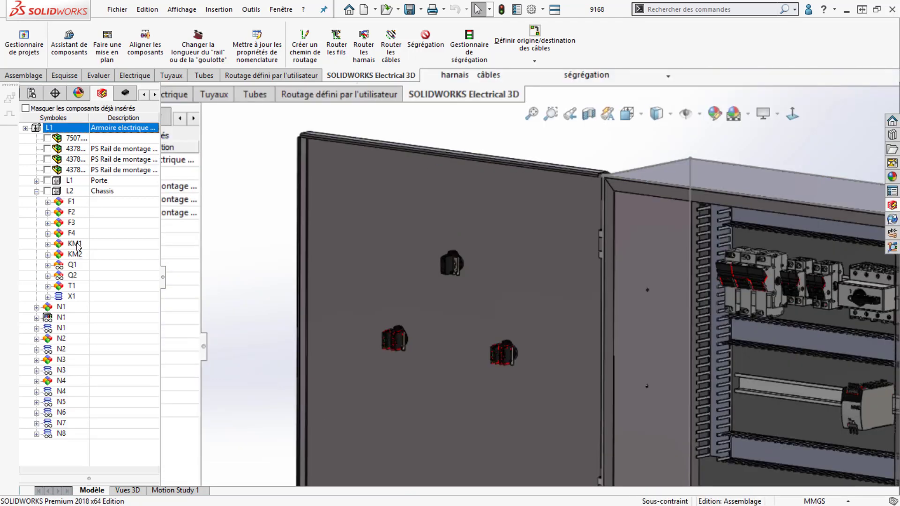
Insert contactor KM1 from the Chassis location onto the middle mounting rail, beside the power supply
click(76, 245)
scroll(585, 322, up, 3)
scroll(624, 312, down, 8)
right_click(77, 244)
click(96, 252)
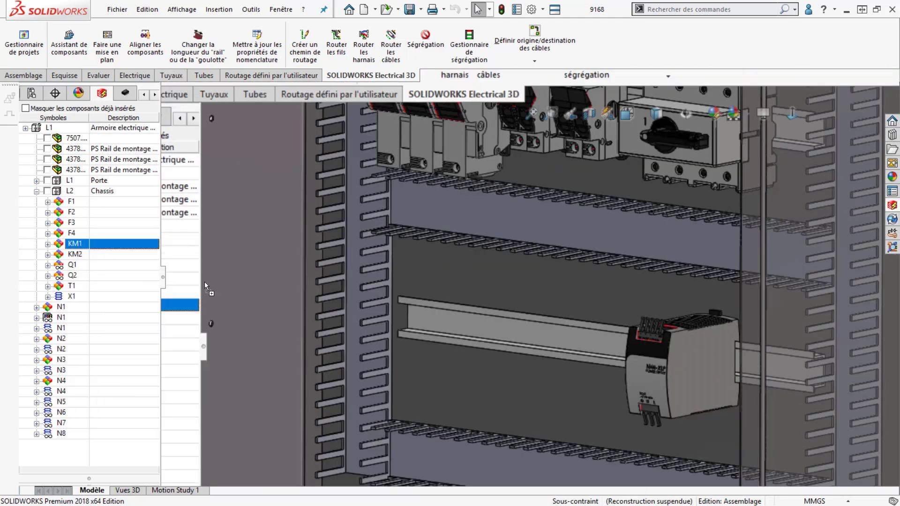
click(446, 277)
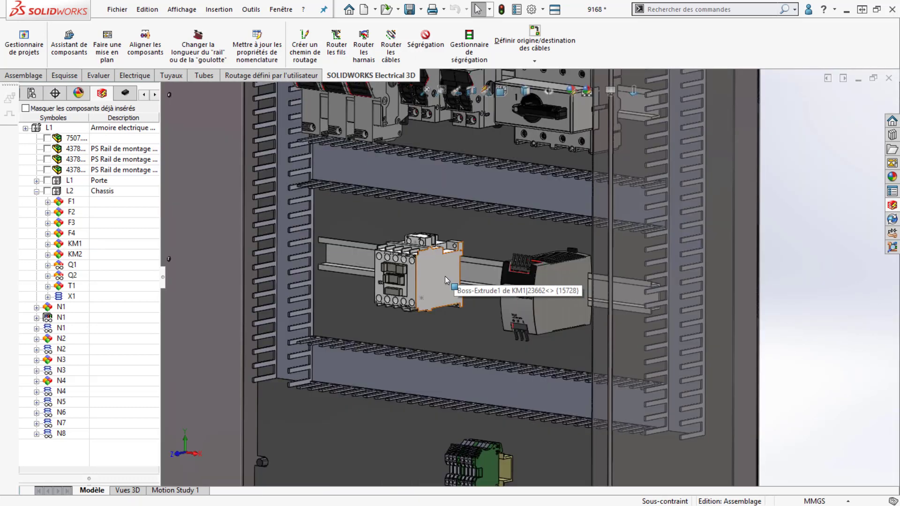
scroll(445, 276, up, 5)
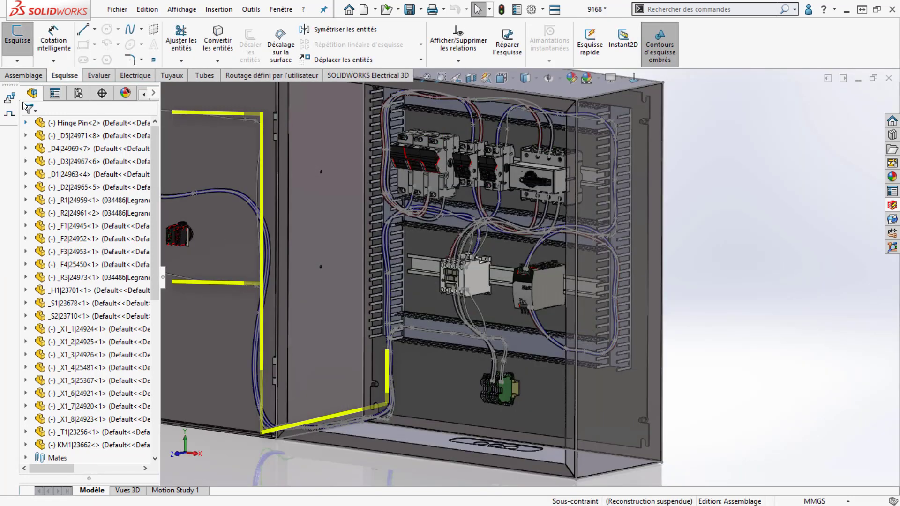
Inspect the routed wires around the contactor, circuit breakers and cabinet door
scroll(492, 262, up, 8)
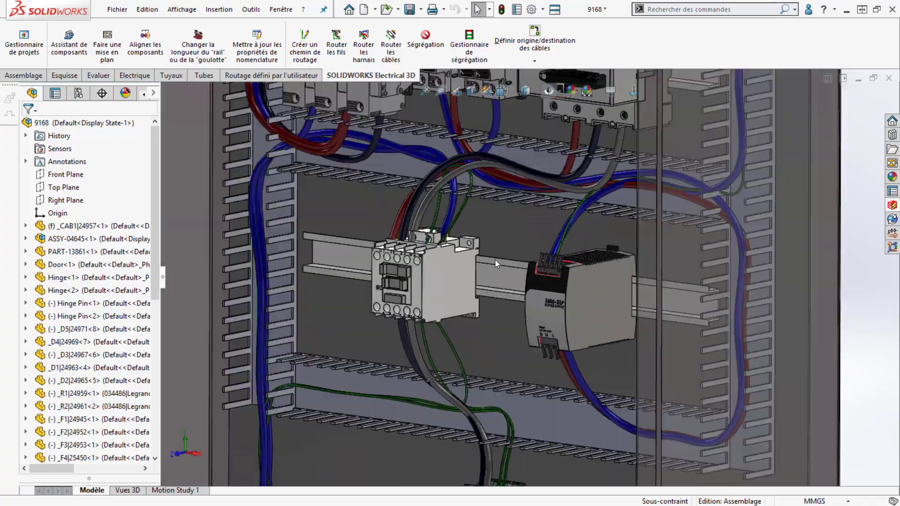
scroll(494, 221, down, 6)
scroll(478, 102, up, 5)
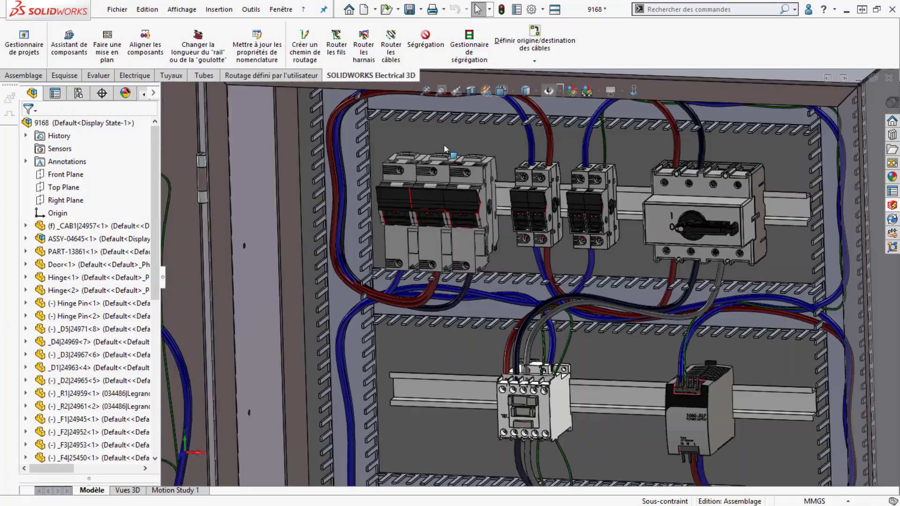
middle_drag(478, 101, 418, 130)
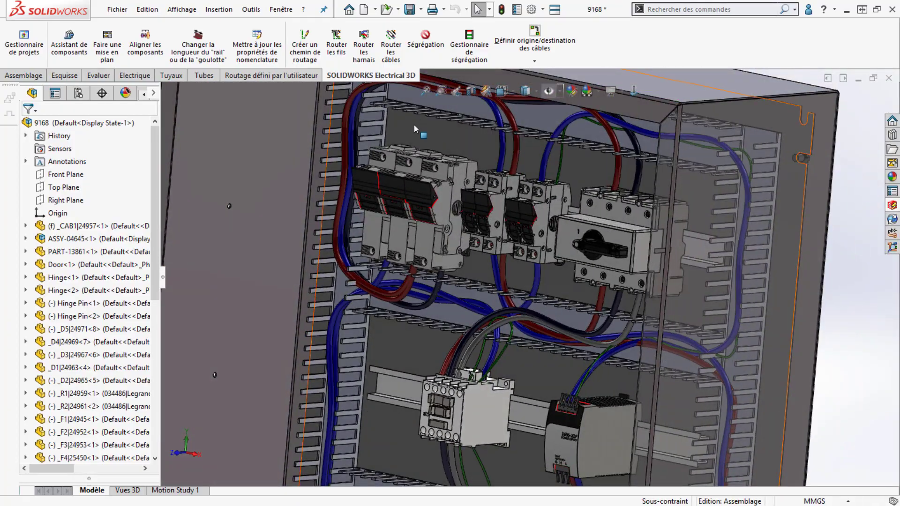
middle_click(418, 130)
middle_click(418, 131)
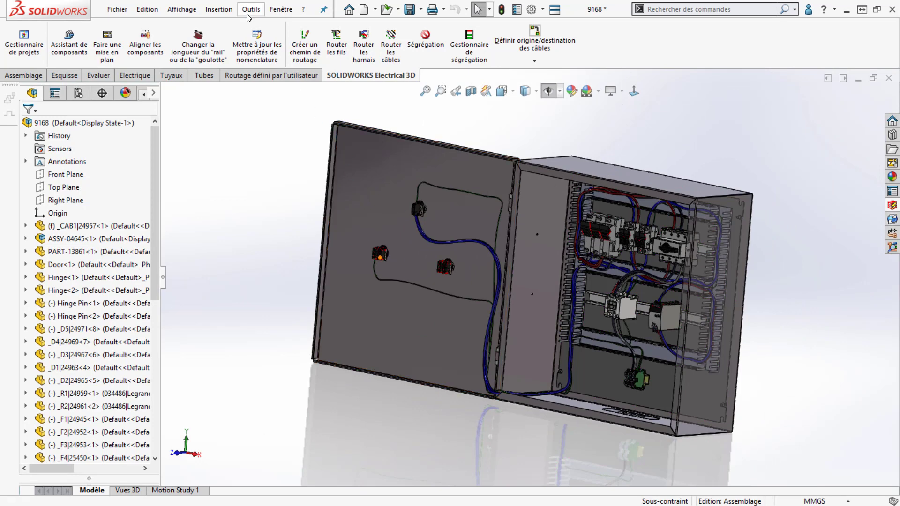
Open the project's report manager and review the wire lengths in the list of wires by line style with the Filtrer filter
click(250, 10)
mouse_move(385, 96)
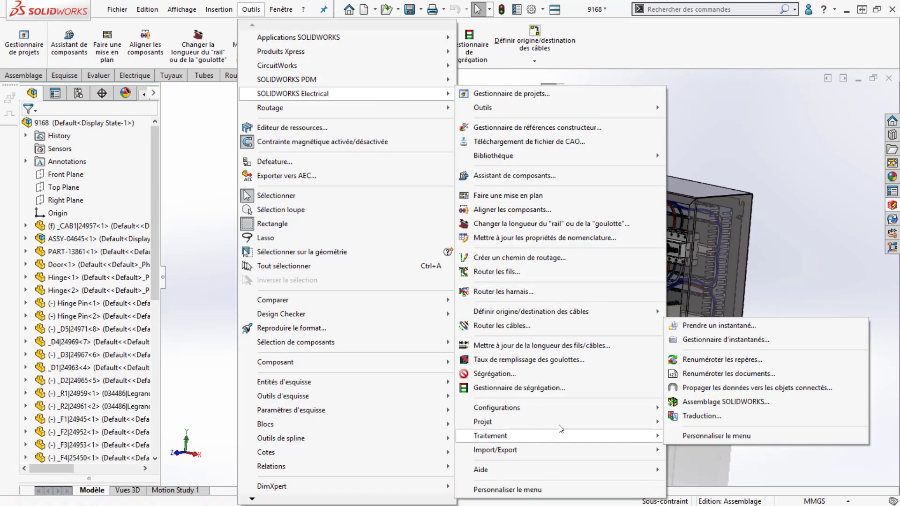
mouse_move(628, 425)
click(693, 388)
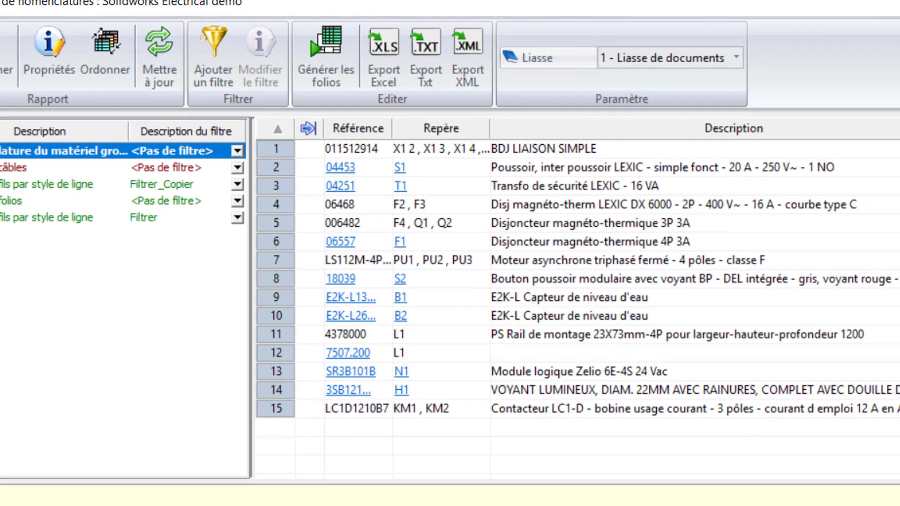
click(233, 214)
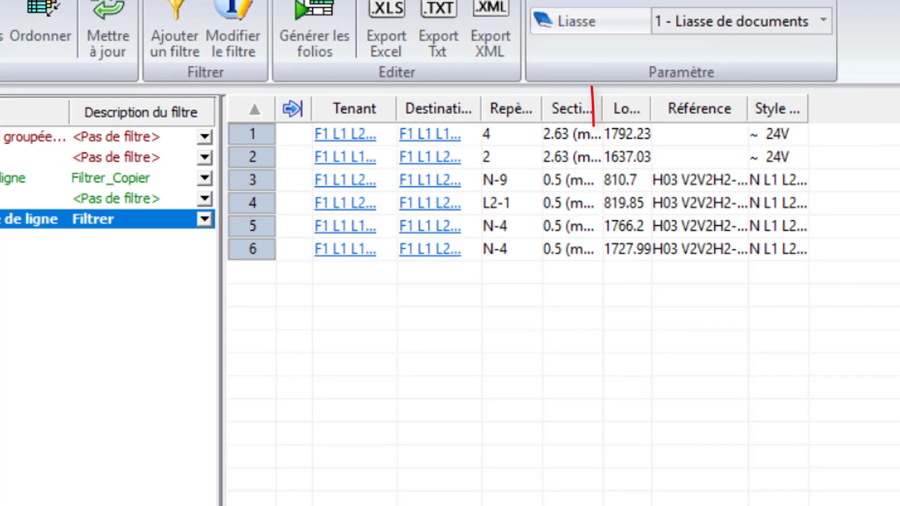
drag(652, 106, 741, 97)
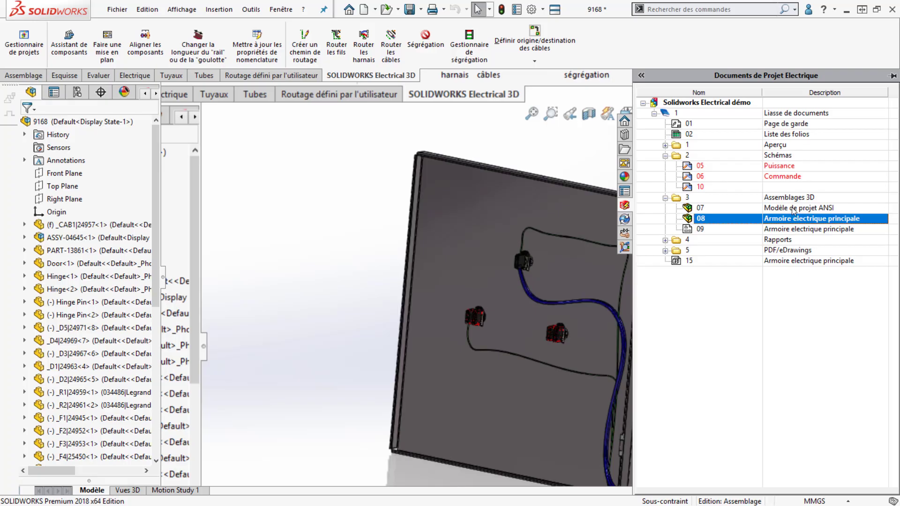
Open the assembly 07 - Modèle de projet ANSI and inspect the cables routed between the pump motor and the cabinet's terminal strip
click(791, 208)
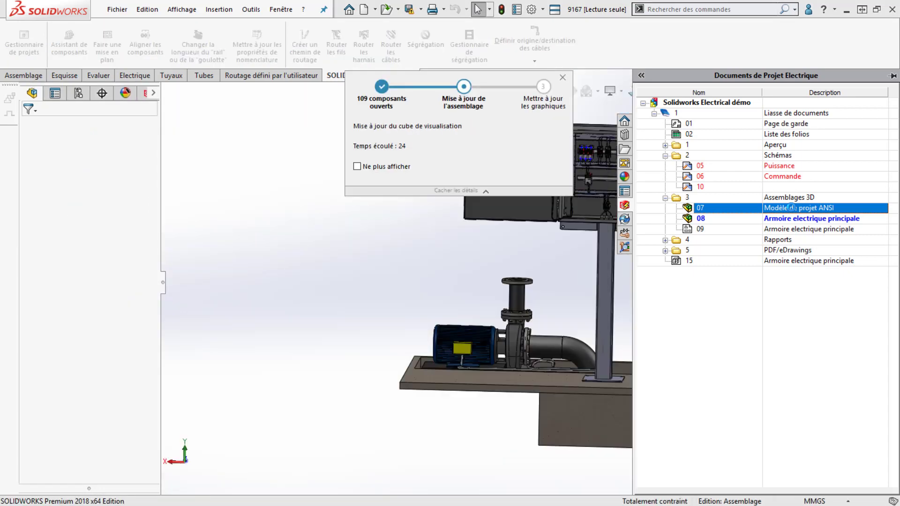
click(551, 249)
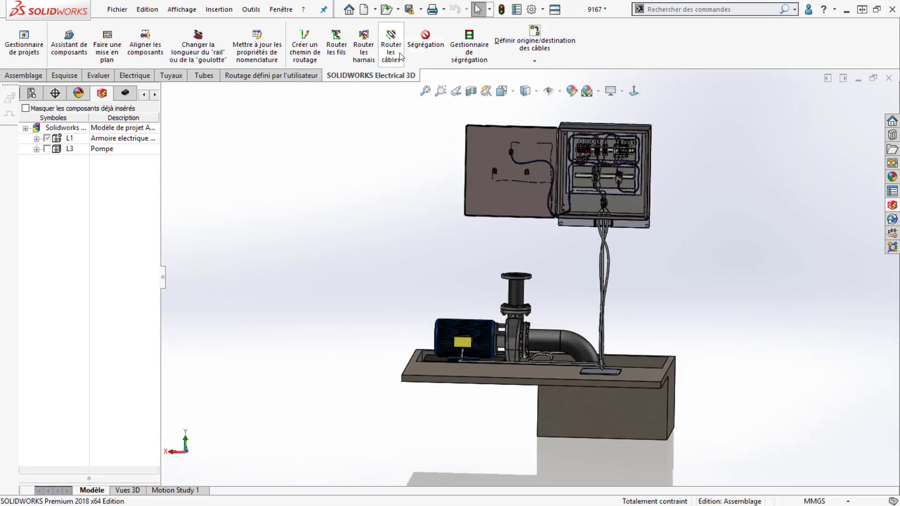
scroll(638, 252, down, 2)
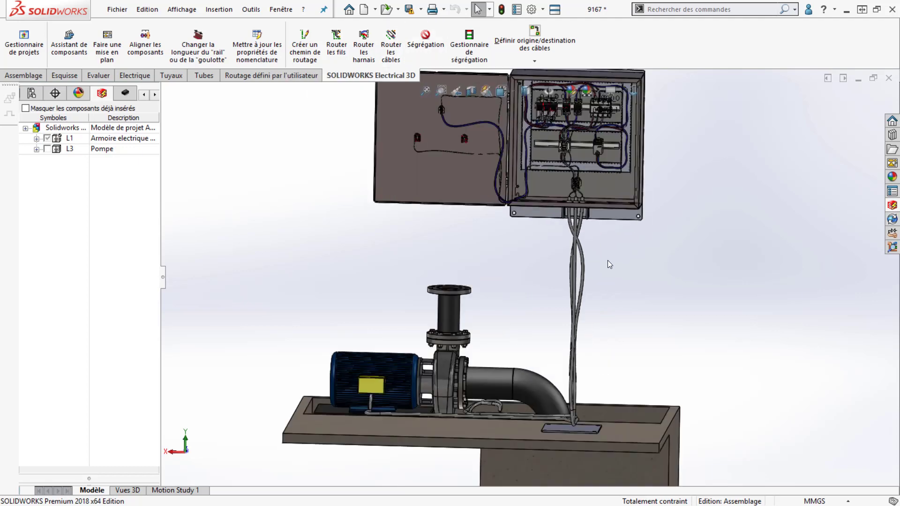
middle_drag(606, 260, 530, 319)
scroll(532, 326, down, 3)
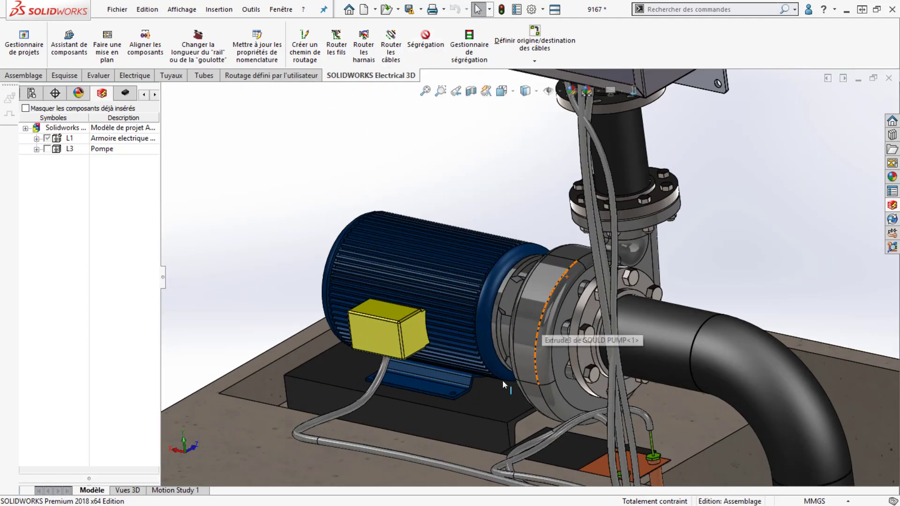
scroll(473, 406, up, 2)
scroll(558, 150, down, 9)
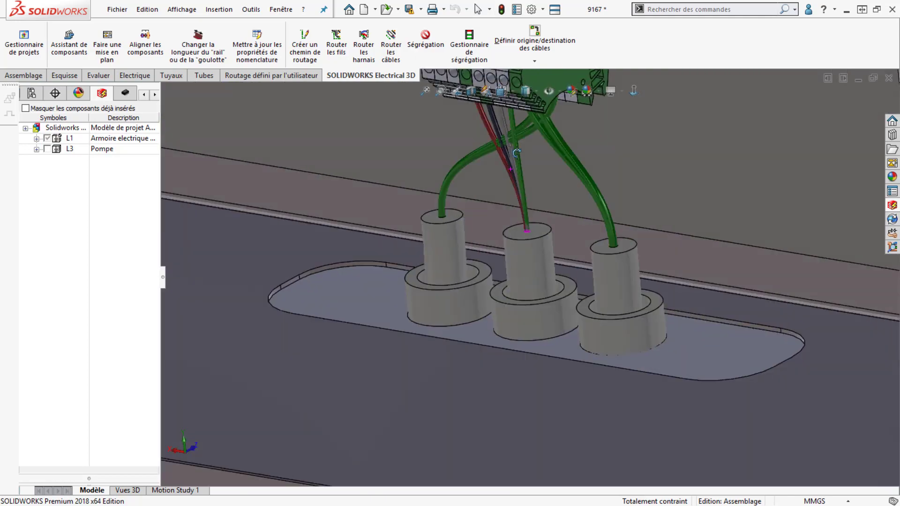
middle_drag(511, 168, 561, 133)
scroll(560, 133, up, 4)
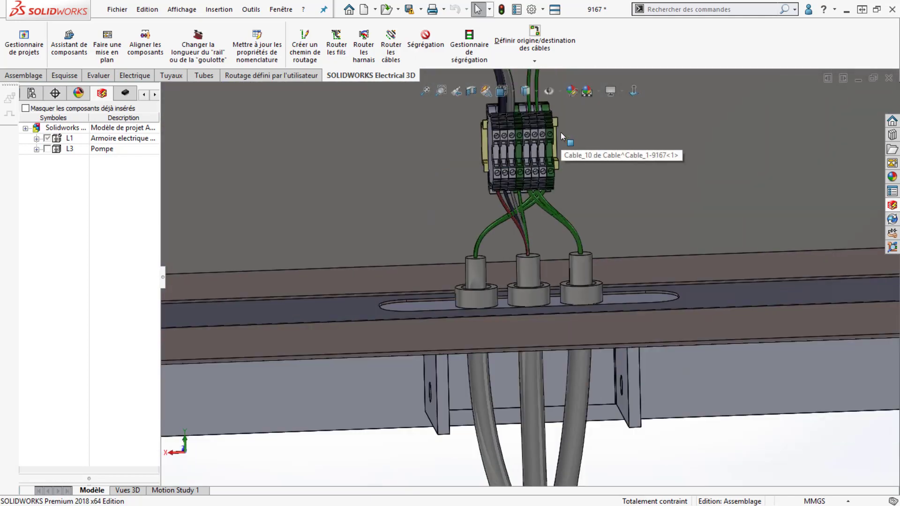
scroll(559, 144, up, 8)
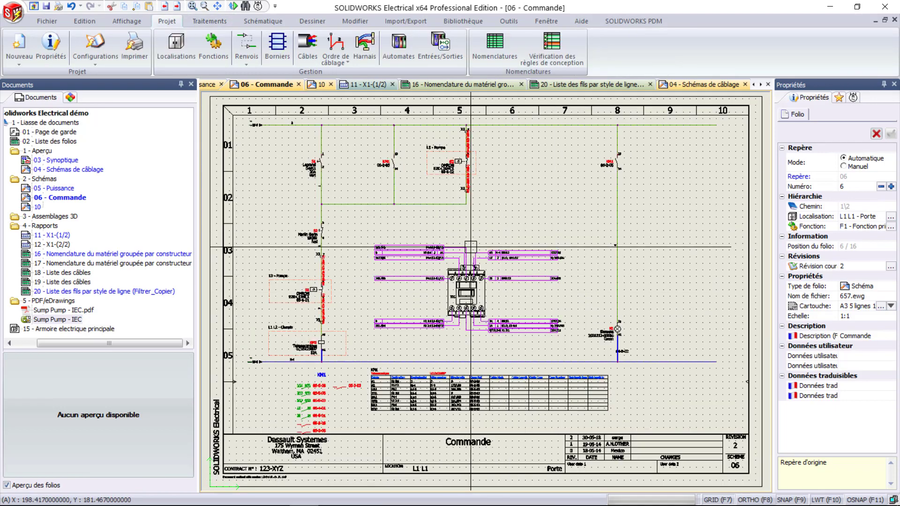
Switch to SOLIDWORKS Electrical and examine the KM1 wiring thumbnail and its wire lengths on folio 06 - Commande
scroll(458, 295, up, 5)
middle_drag(459, 296, 502, 238)
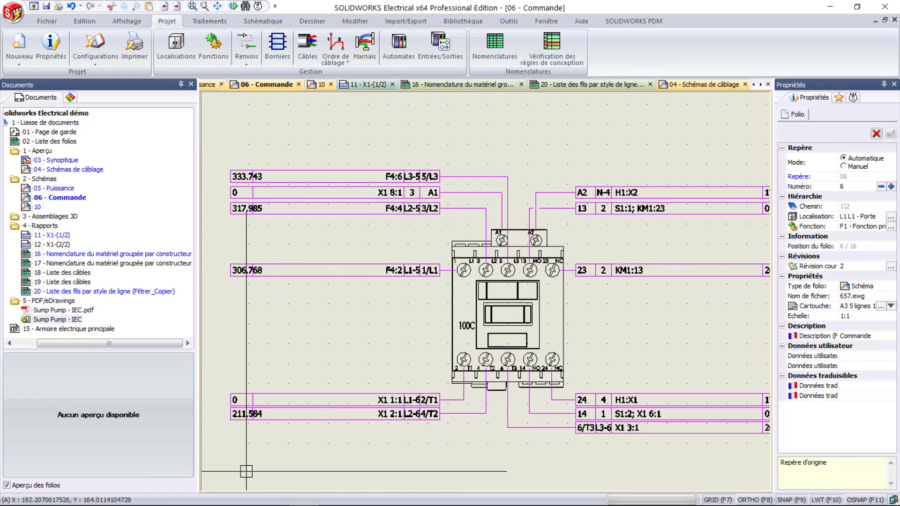
scroll(251, 440, up, 4)
scroll(336, 402, down, 5)
mouse_move(438, 385)
middle_down()
mouse_move(454, 274)
mouse_move(444, 163)
middle_up()
scroll(334, 263, up, 2)
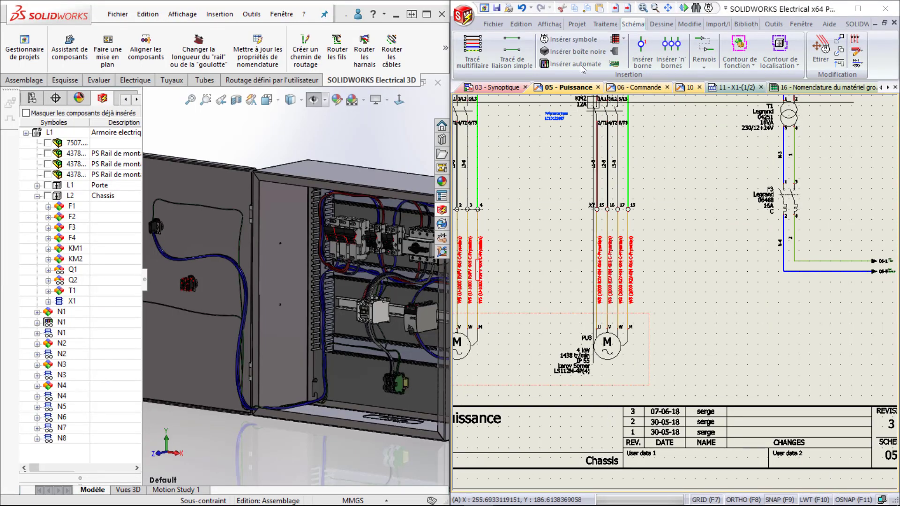
Insert a three-phase motor symbol on folio 05 - Puissance below the transformer circuit, as a new component in the Chassis location
click(575, 40)
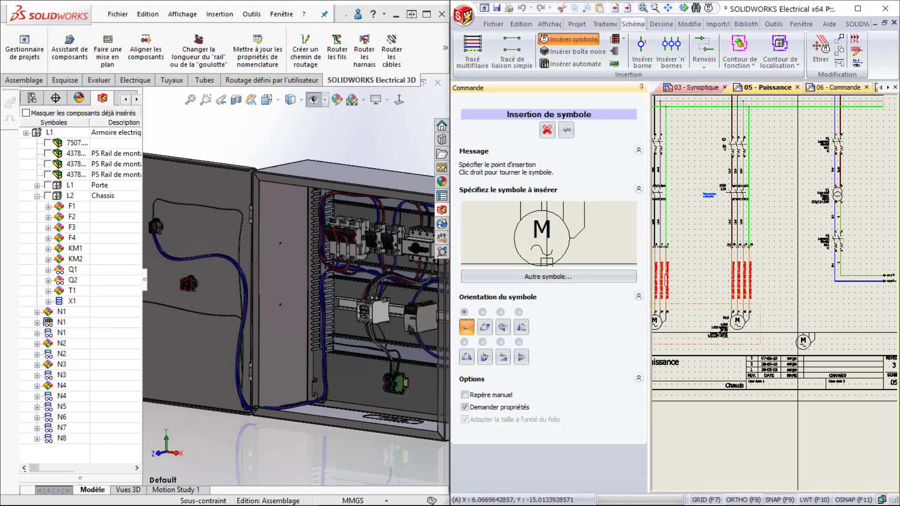
click(814, 321)
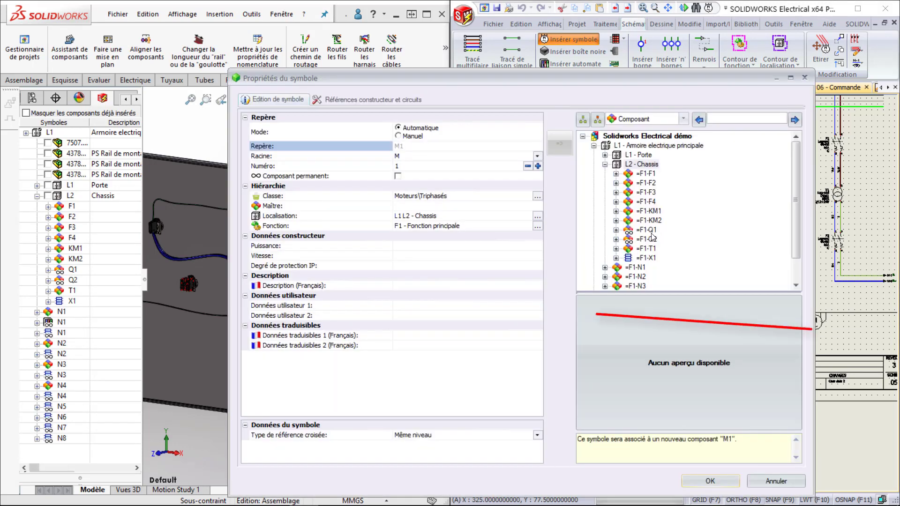
Assign the LEROY SOMER manufacturer reference LS112M-4P(4) to motor M1 from the SOLIDWORKS component tree and check its data on the folio
click(51, 269)
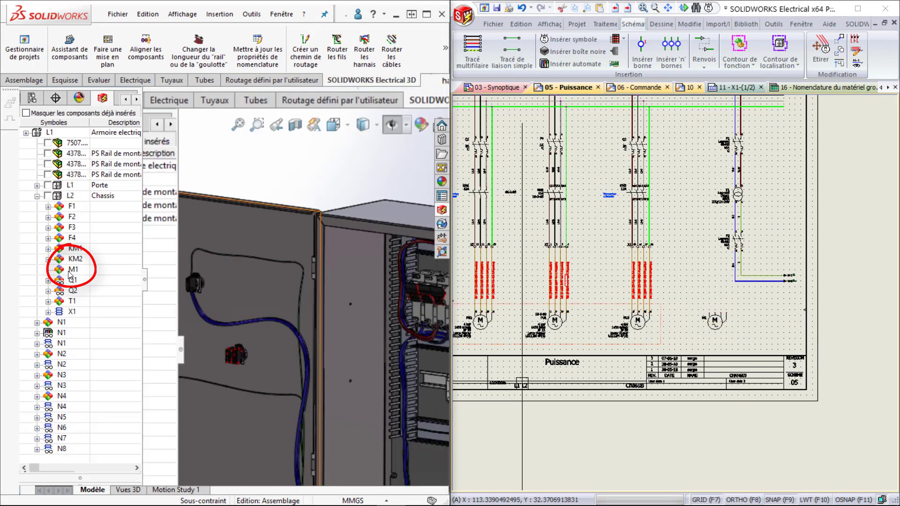
right_click(69, 270)
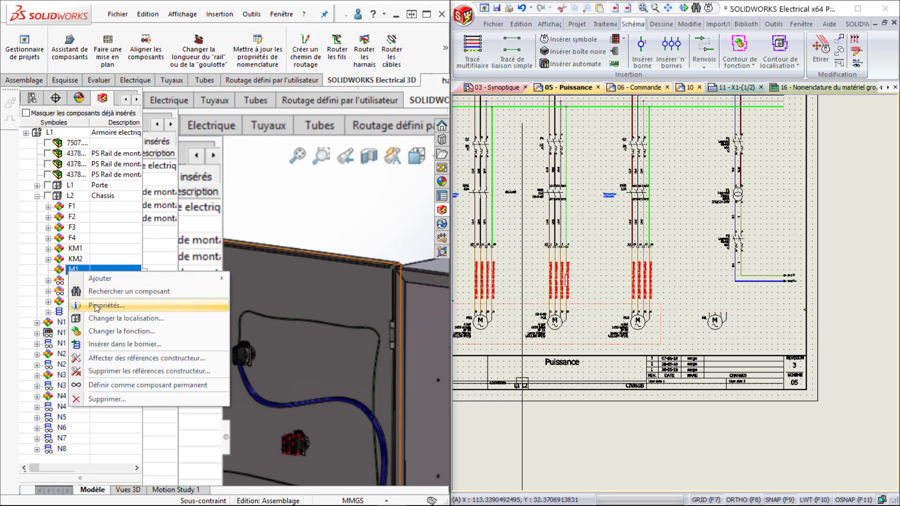
click(124, 358)
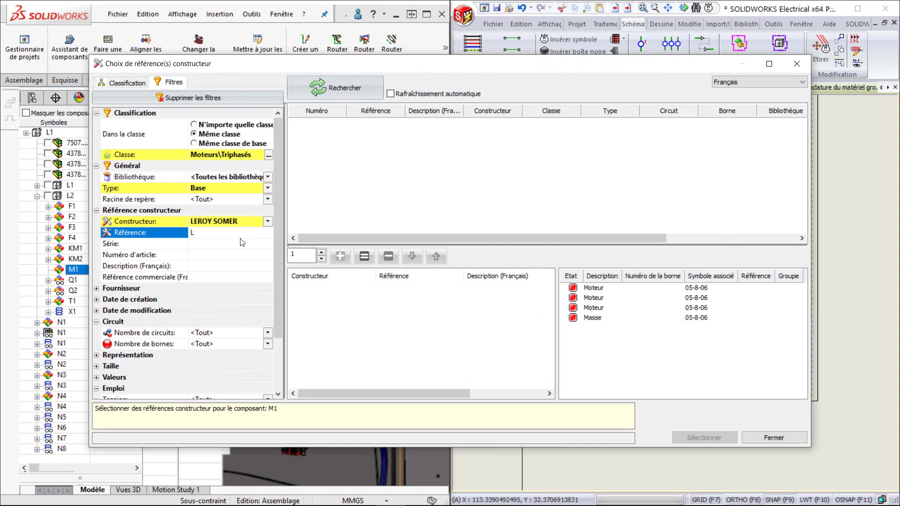
text(112)
click(323, 87)
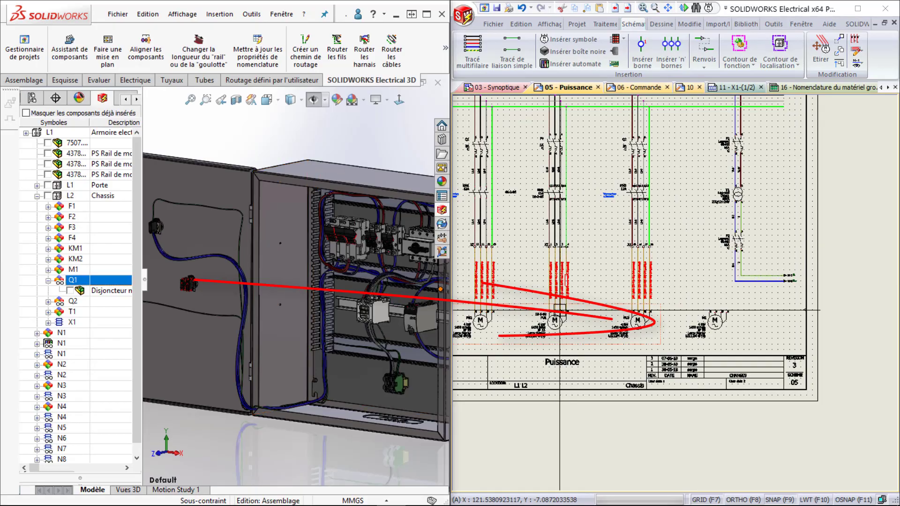
scroll(712, 348, up, 8)
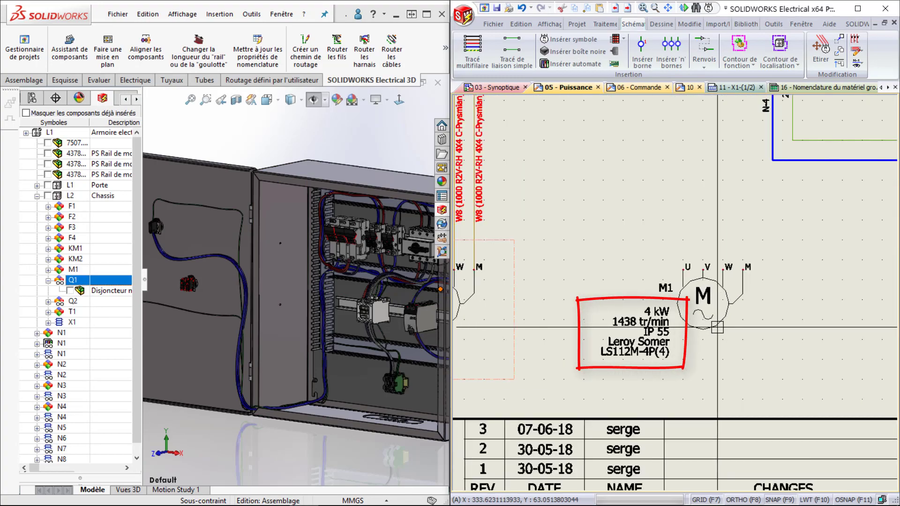